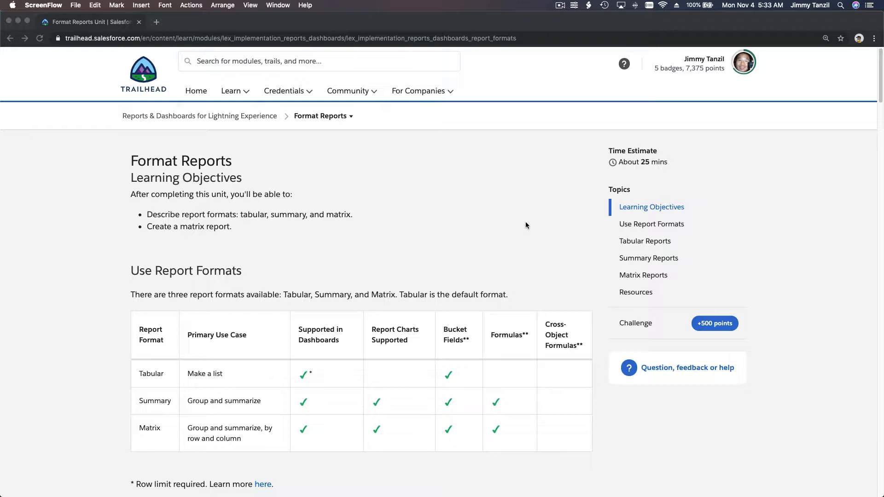
Step: Review the Format Reports unit, examining the report format table and the Tabular, Summary and Matrix Reports sections
left_click(512, 213)
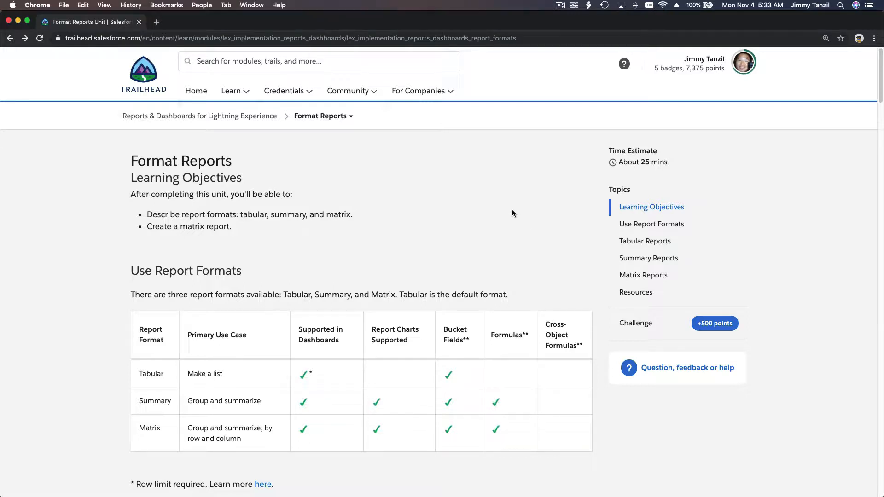
triple_click(148, 165)
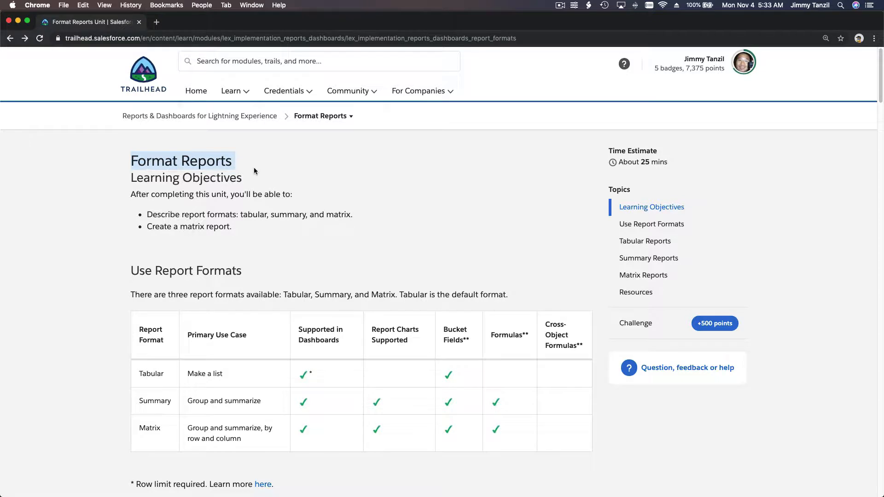
left_click(296, 178)
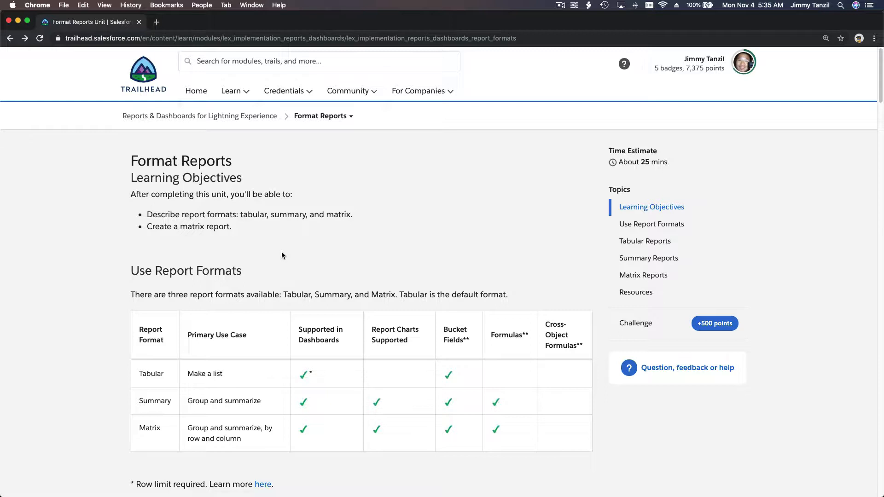
scroll(281, 255, "down", 2)
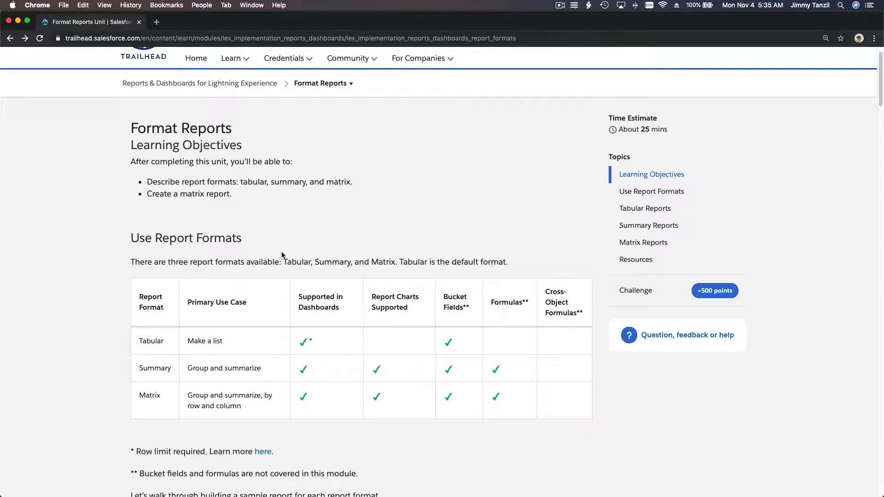
scroll(212, 218, "down", 5)
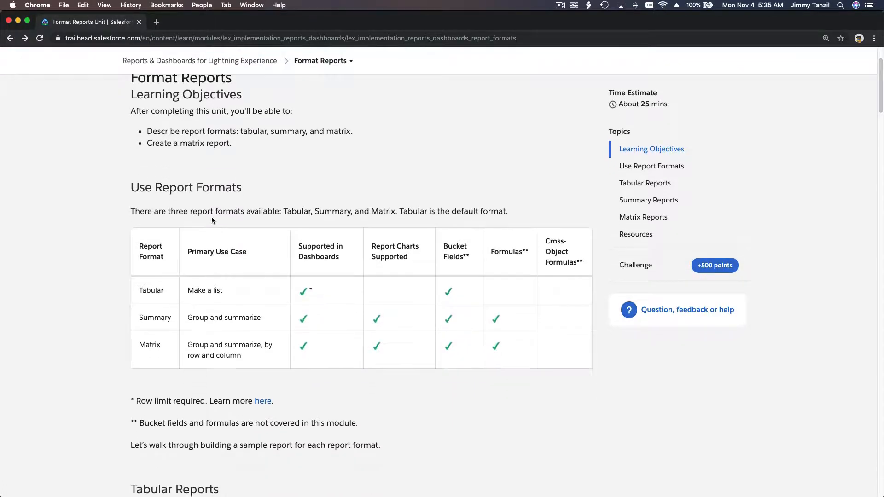
scroll(211, 217, "down", 10)
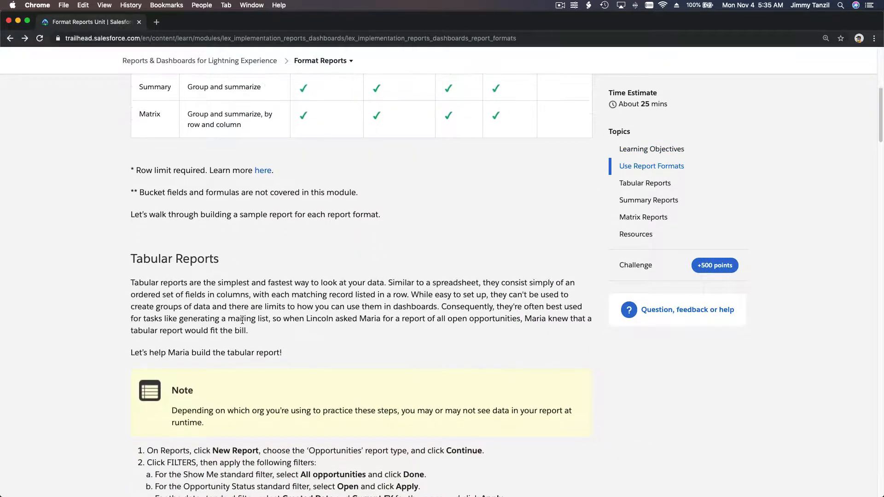
scroll(195, 235, "down", 2)
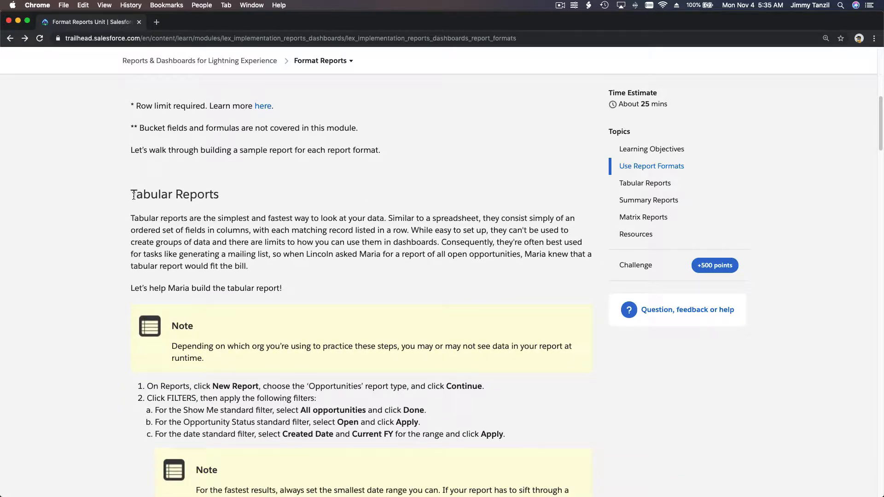
left_click_drag(133, 195, 214, 198)
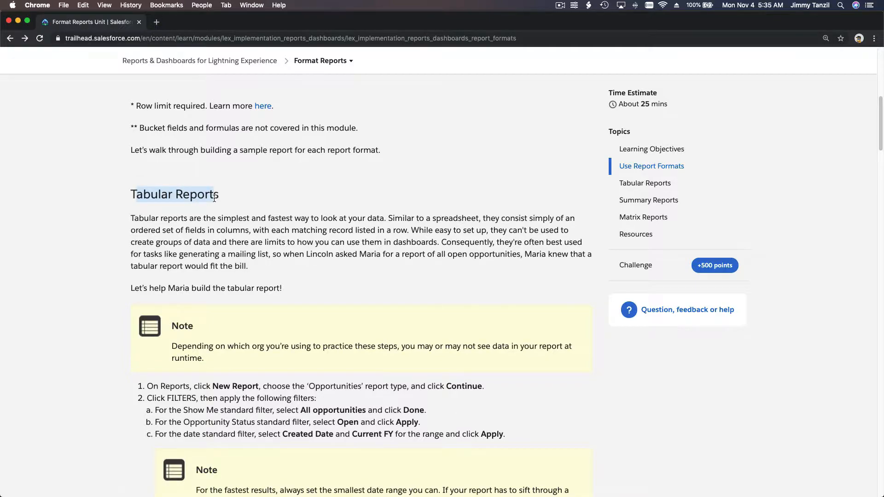
scroll(214, 198, "down", 15)
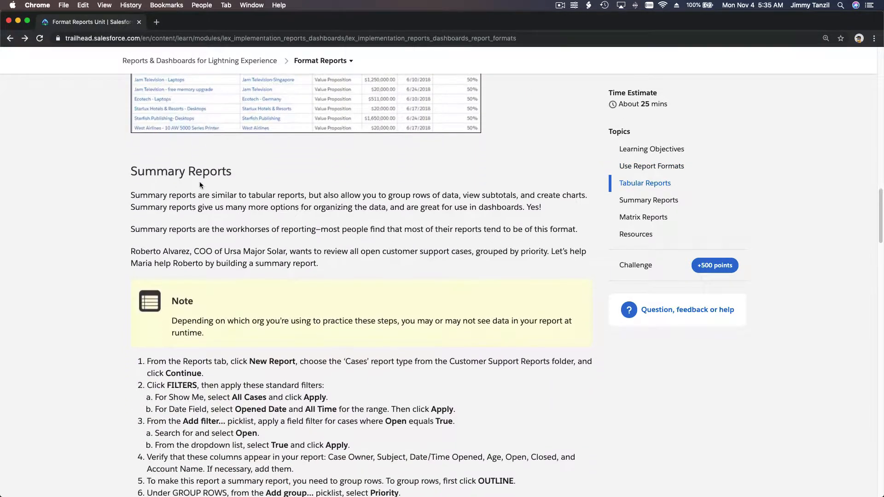
triple_click(197, 173)
scroll(198, 172, "down", 20)
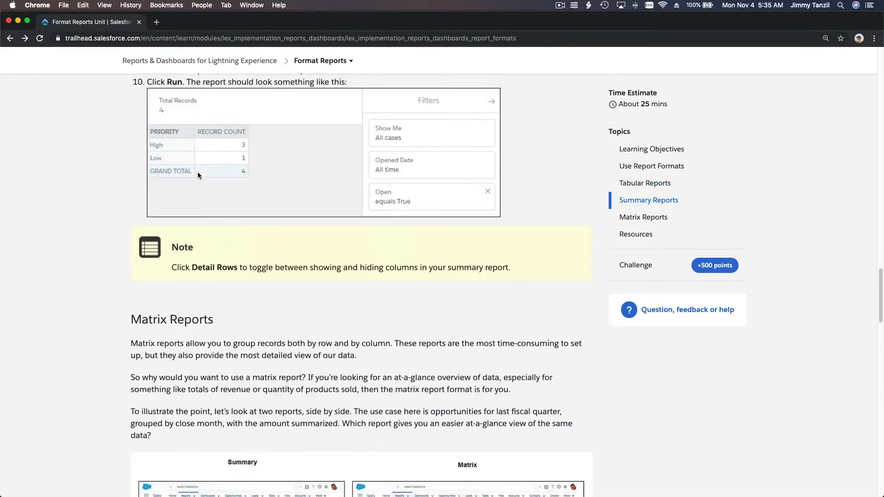
triple_click(180, 94)
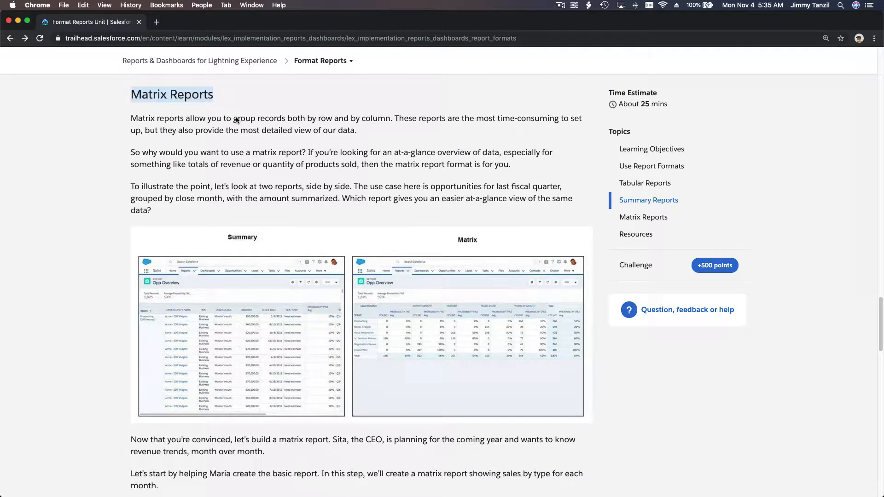
scroll(259, 129, "up", 1)
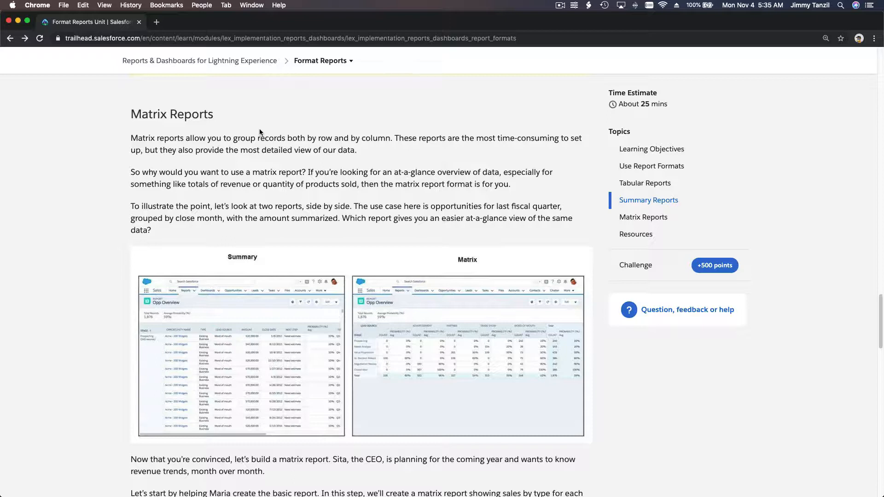
scroll(259, 131, "up", 17)
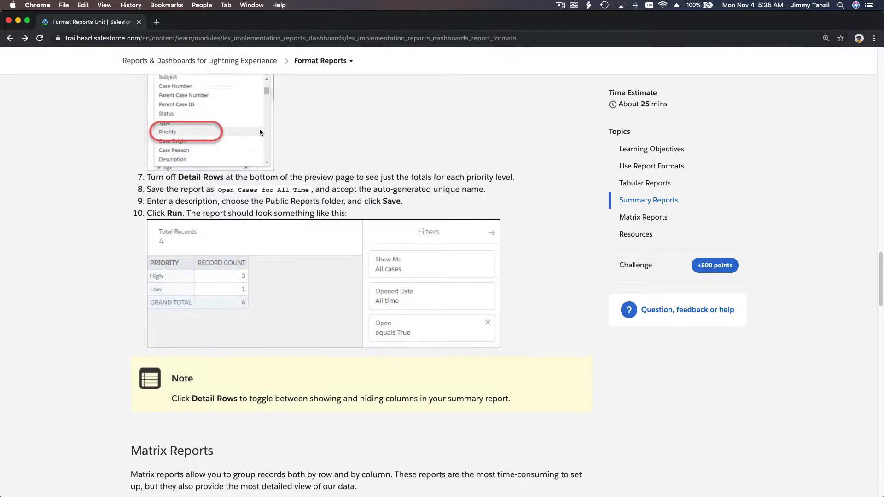
scroll(259, 132, "up", 16)
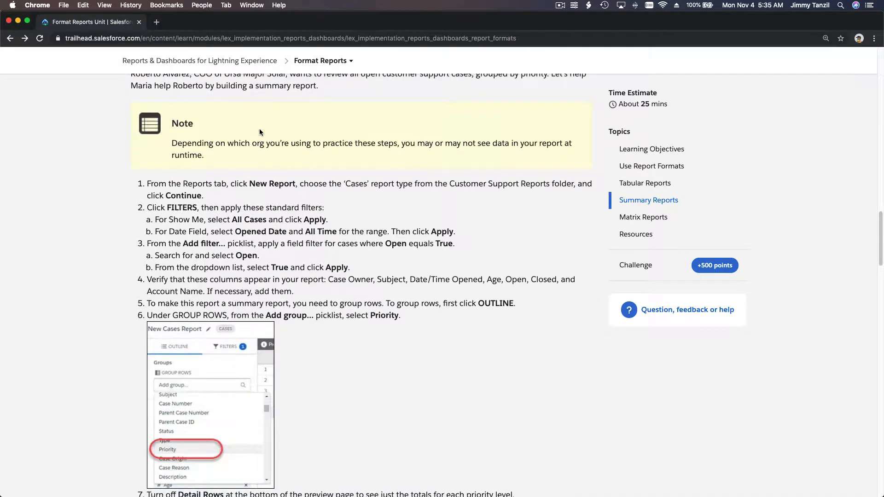
scroll(259, 131, "up", 20)
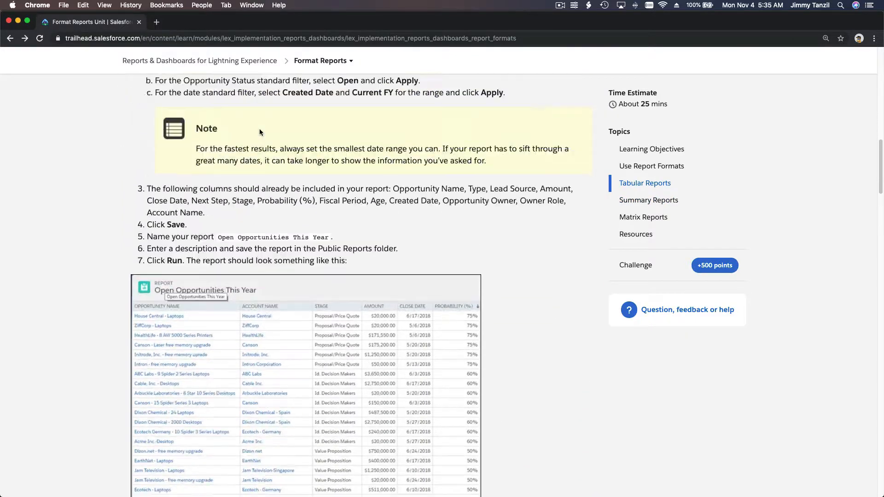
scroll(259, 132, "up", 20)
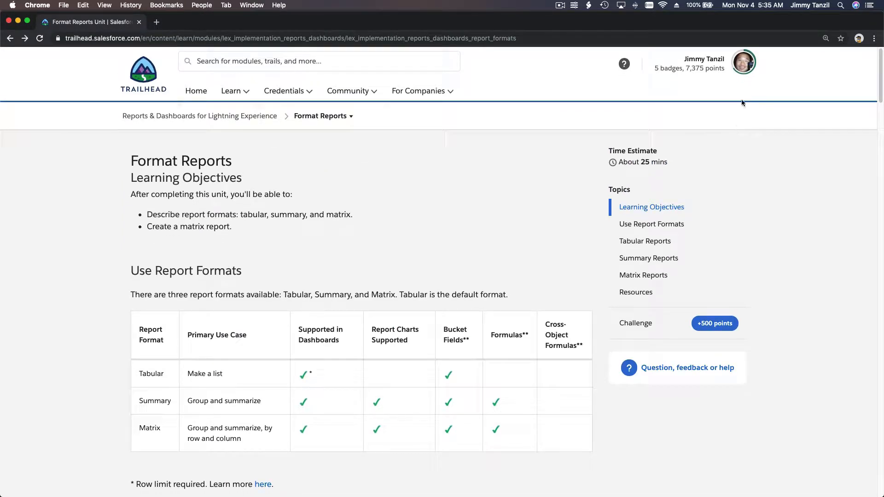
Step: Launch My Trailhead Playground 1 from the account's Hands-on Orgs and close the orgs page
left_click(749, 74)
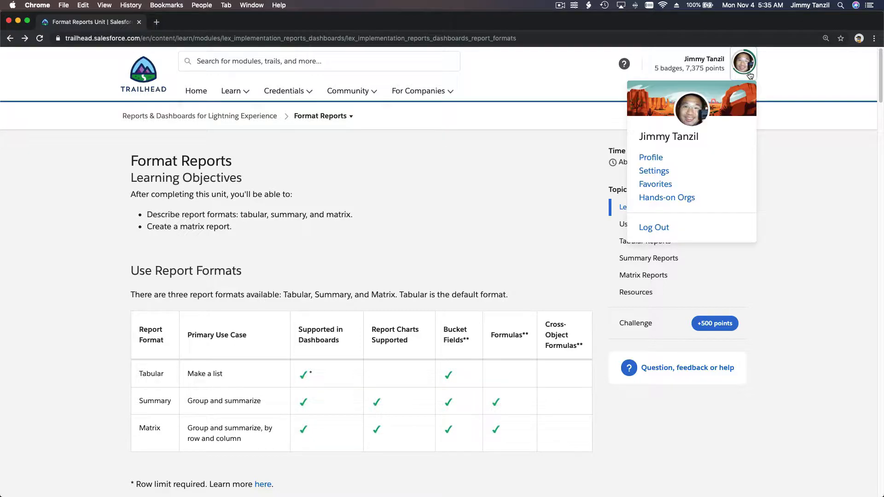
left_click(680, 199, "super")
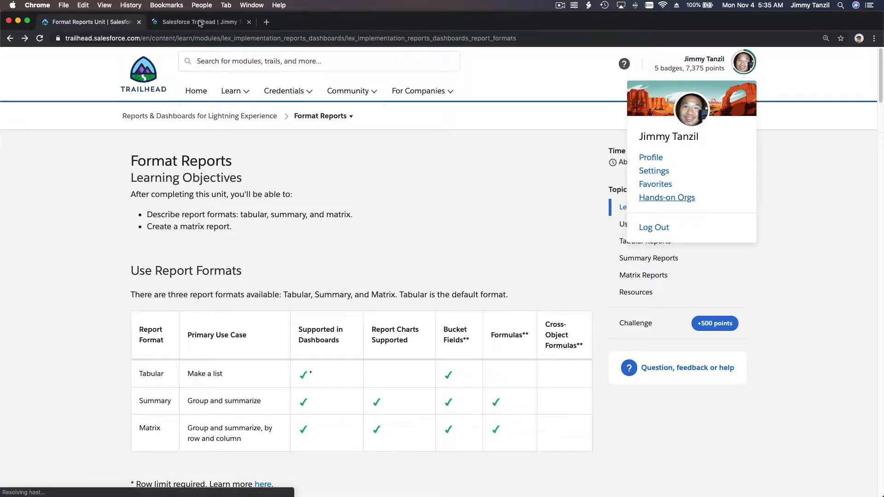
left_click(198, 22)
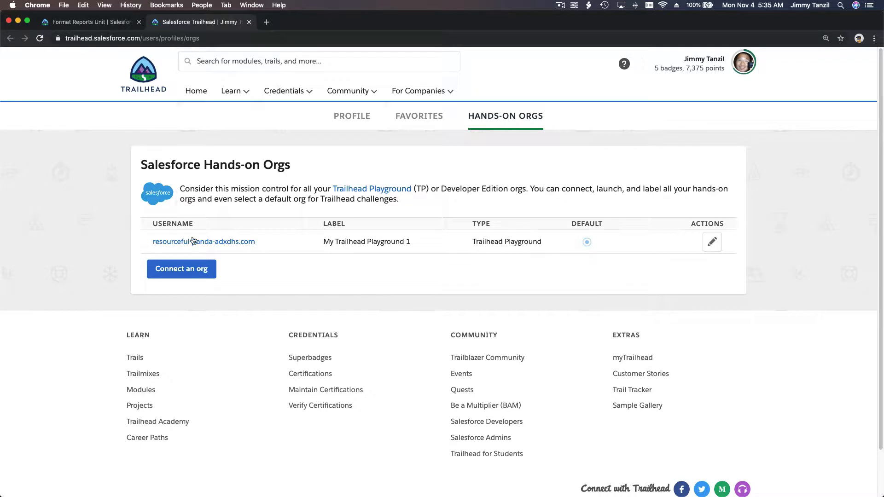
left_click(194, 242)
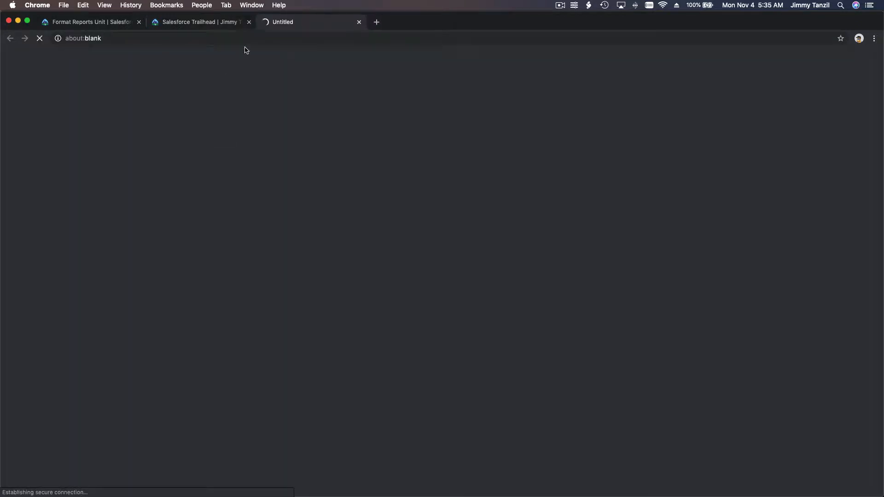
left_click(249, 23)
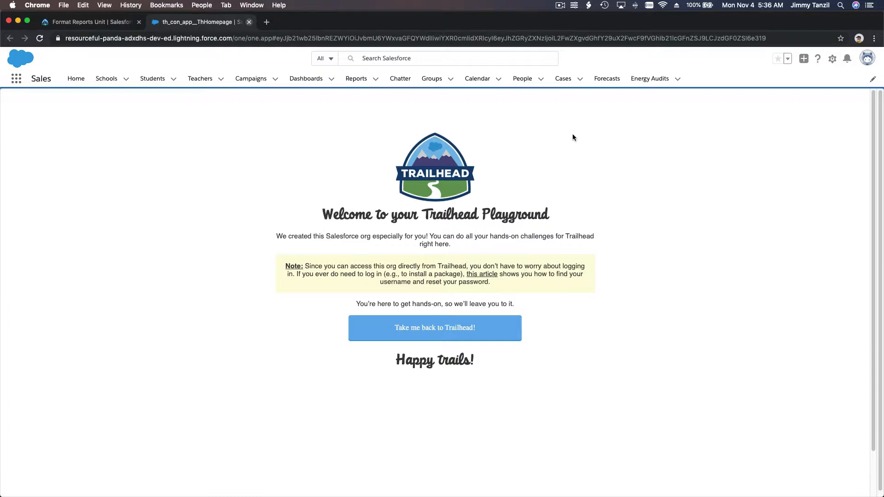
Step: Create a new report with the Contacts & Accounts report type, reloading the report builder if it stays blank
left_click(356, 78)
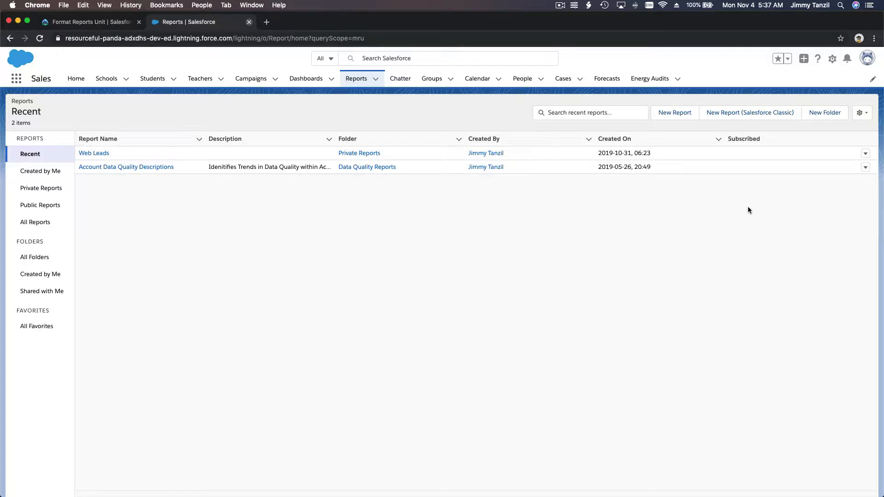
left_click(670, 116)
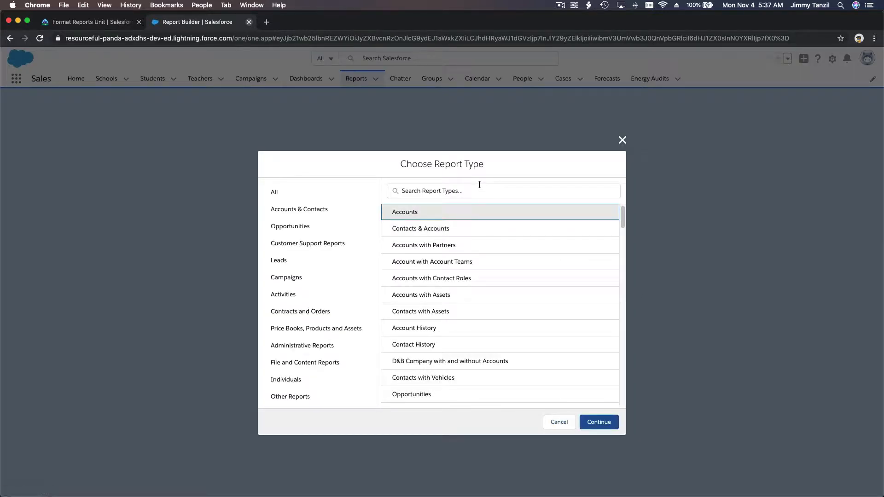
scroll(477, 234, "down", 1)
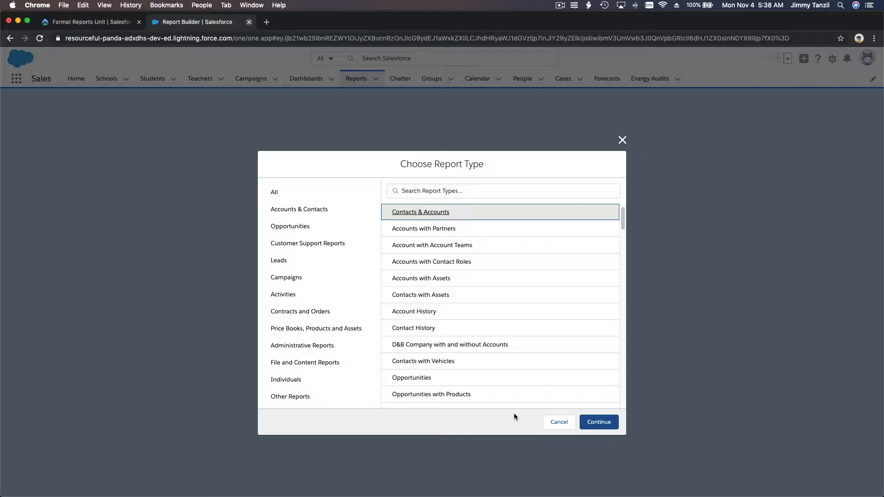
left_click(599, 422)
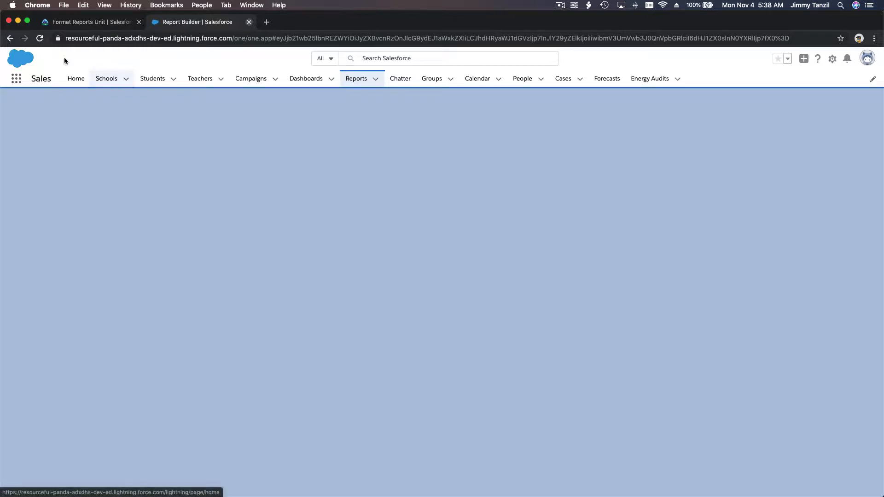
left_click(39, 40)
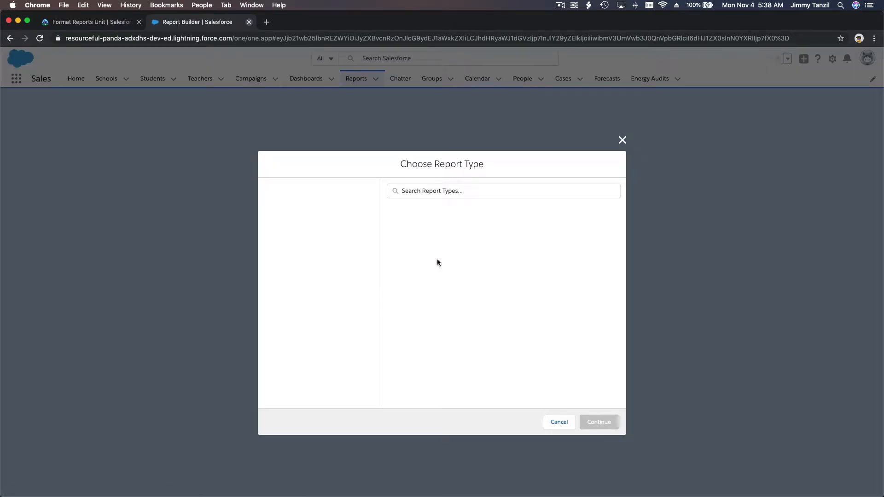
left_click(448, 230)
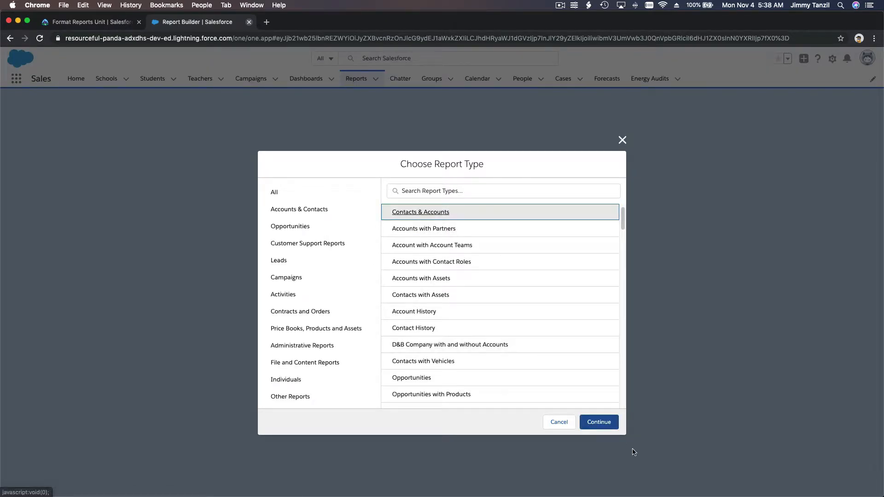
left_click(599, 422)
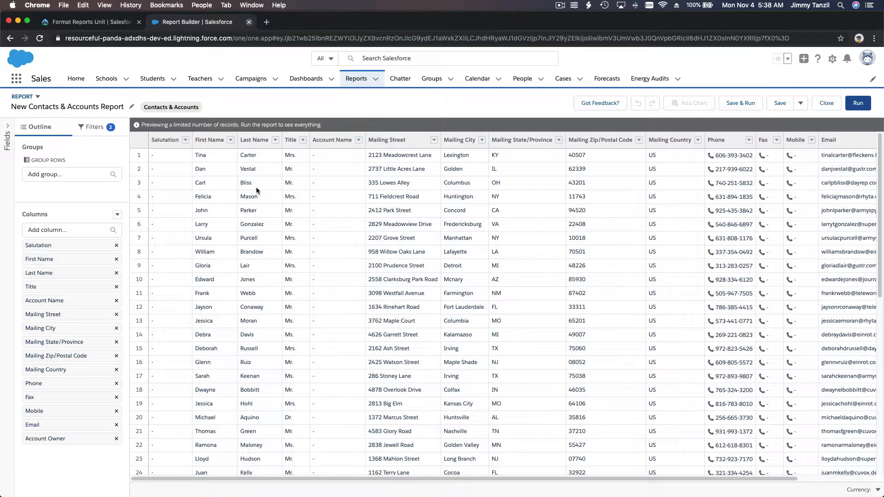
Step: Remove the Title and Mailing City columns from the Contacts & Accounts report
scroll(256, 187, "right", 3)
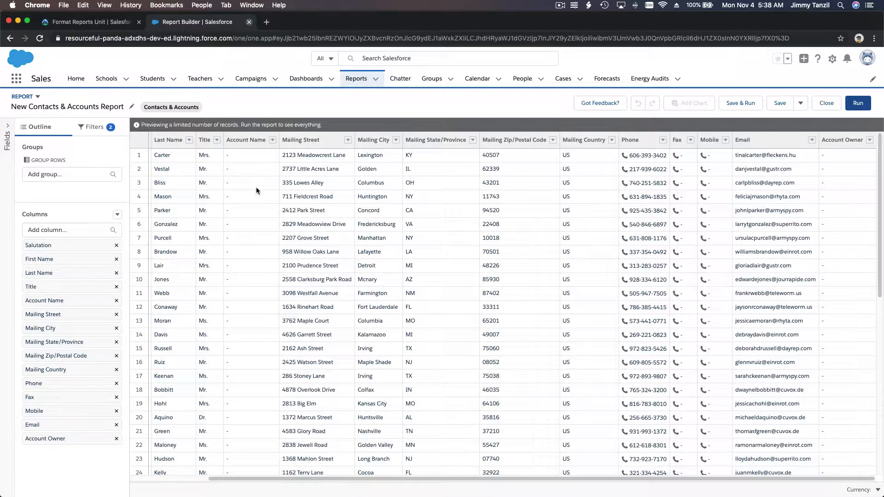
scroll(256, 187, "left", 3)
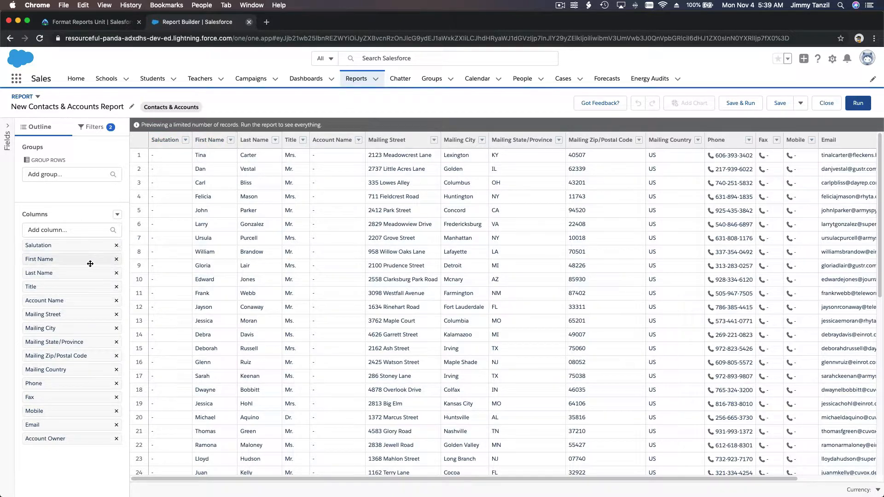
left_click(116, 287)
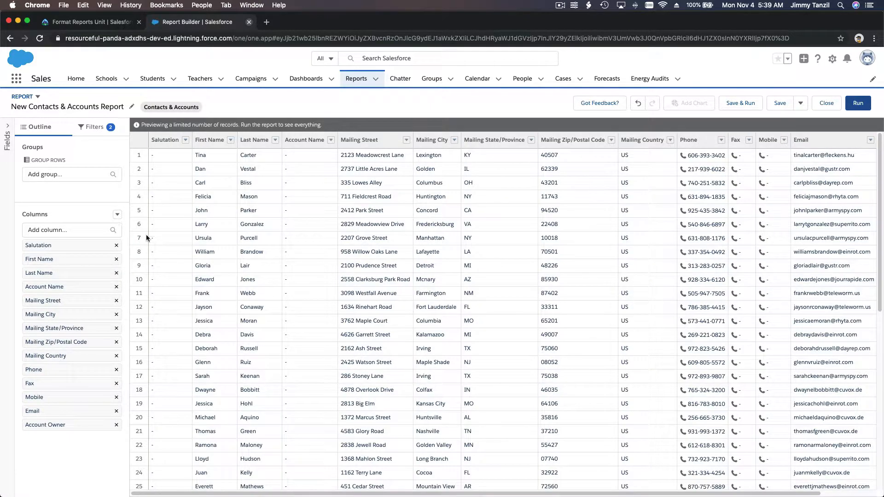
left_click(116, 315)
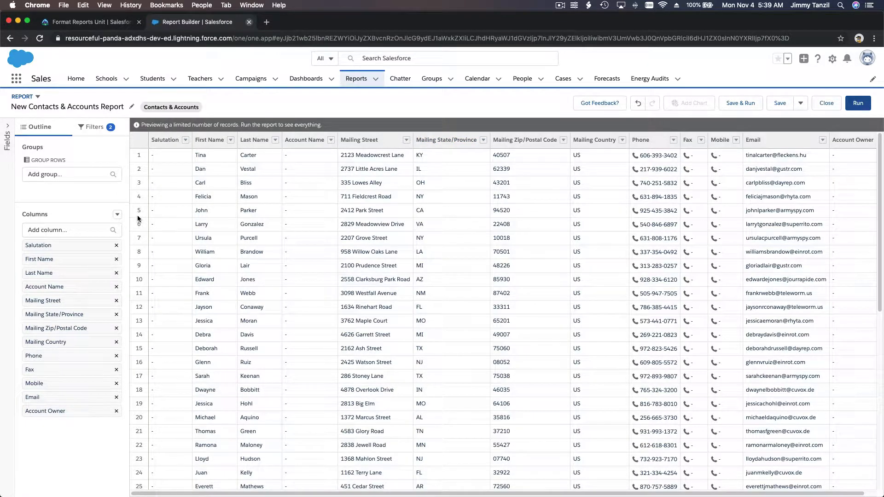
Step: Clear all remaining columns from the report at once and reopen the column options
left_click(118, 214)
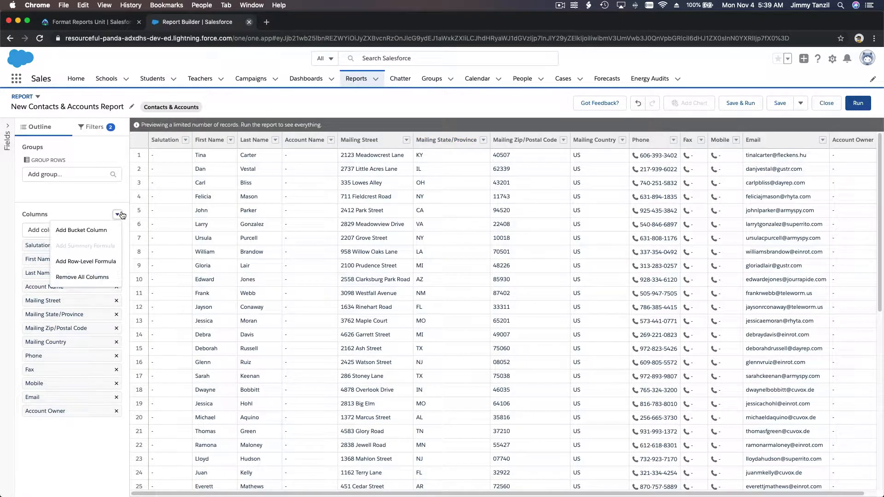
left_click(94, 277)
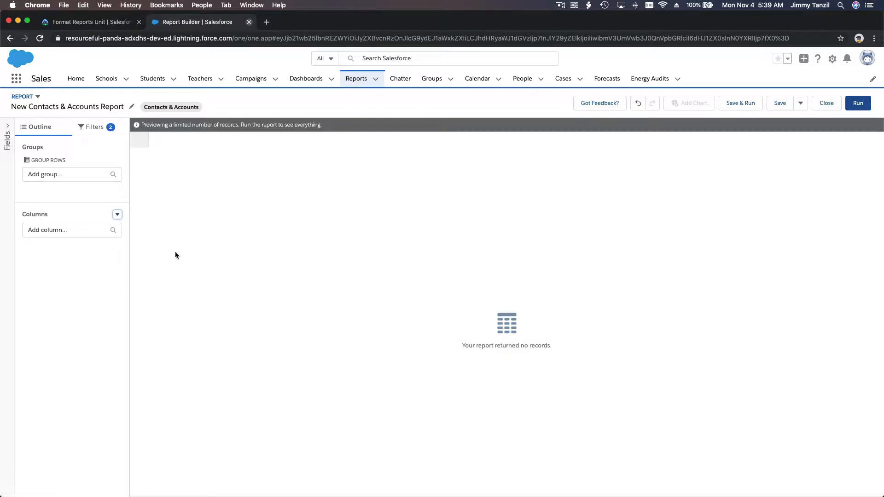
left_click(117, 215)
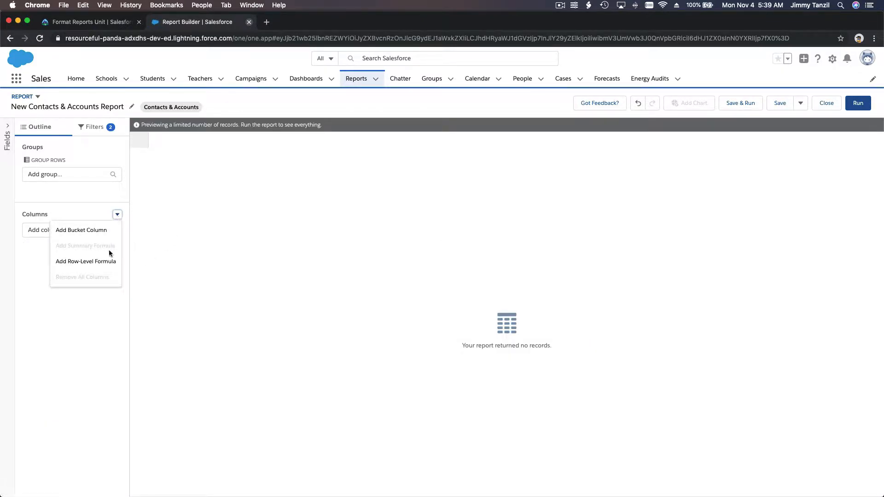
Step: Add the First Name and Last Name columns to the emptied Contacts & Accounts report
left_click(199, 208)
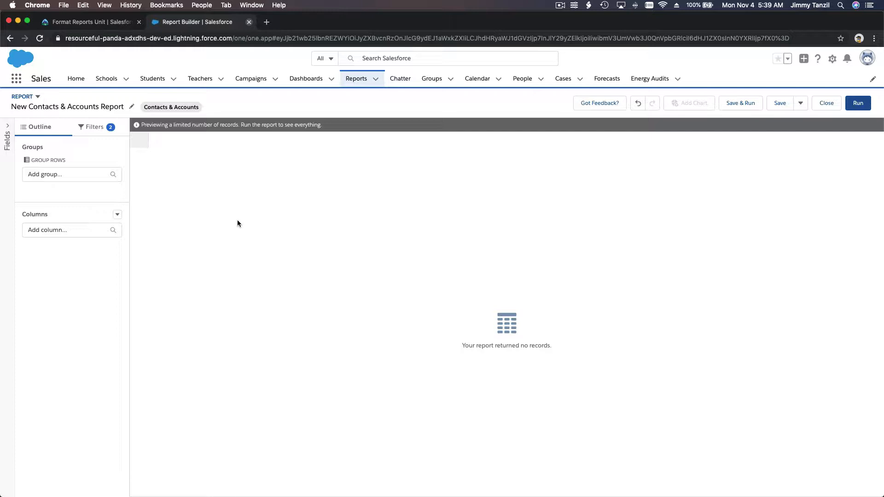
left_click(58, 231)
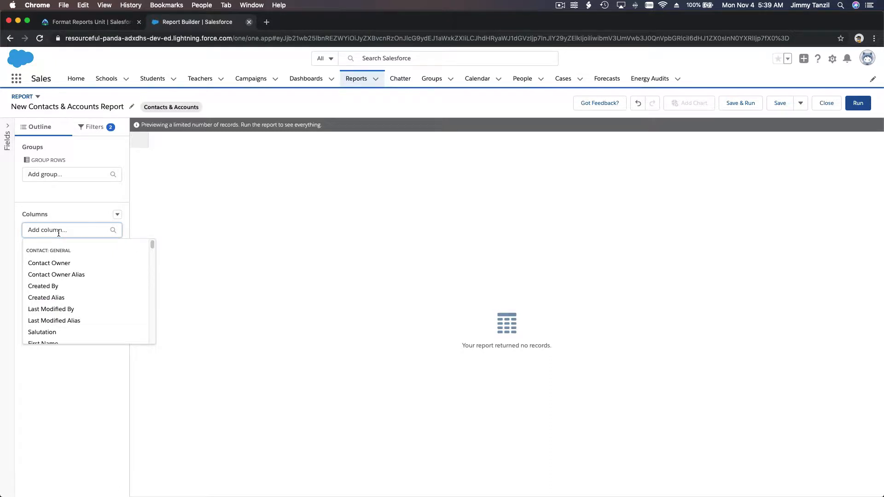
type("Fir")
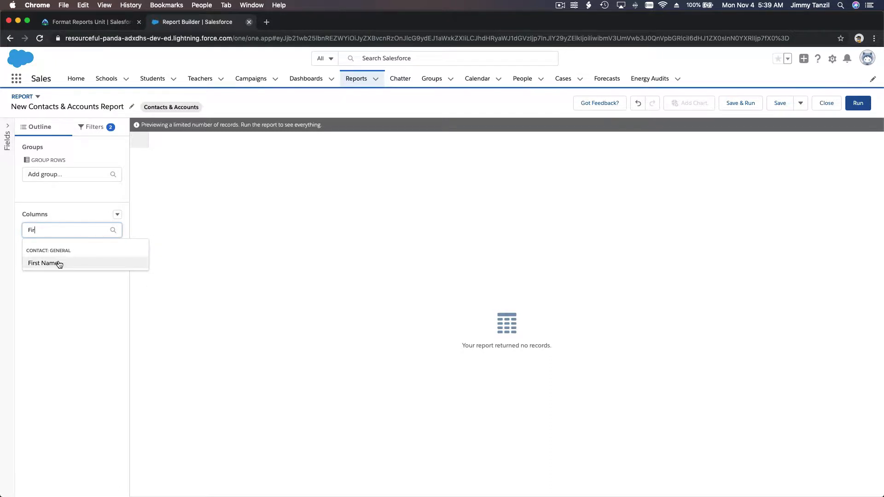
left_click(59, 263)
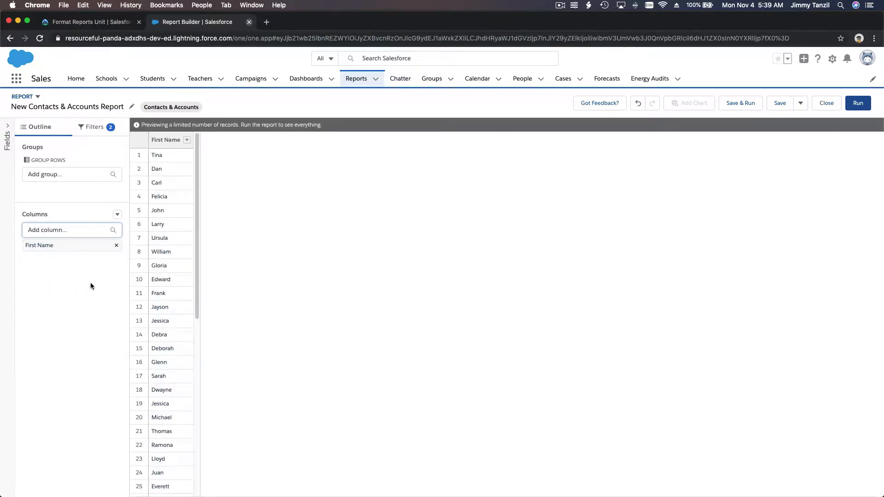
type("Last")
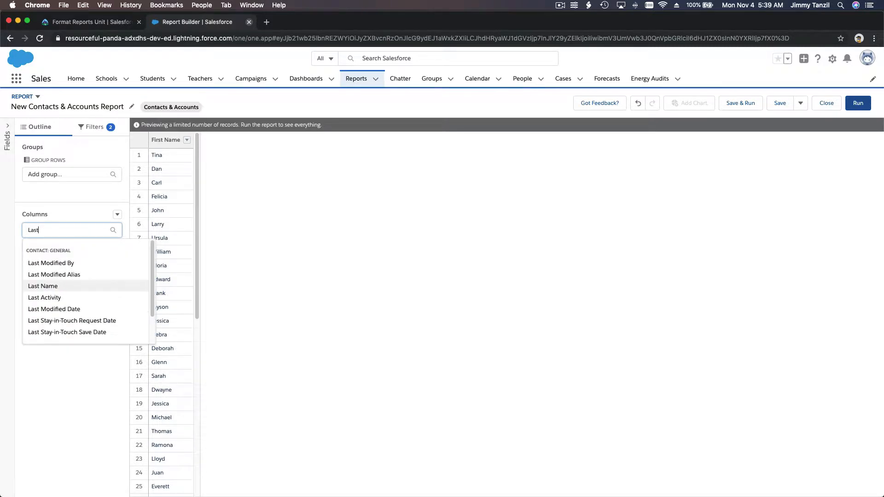
left_click(63, 286)
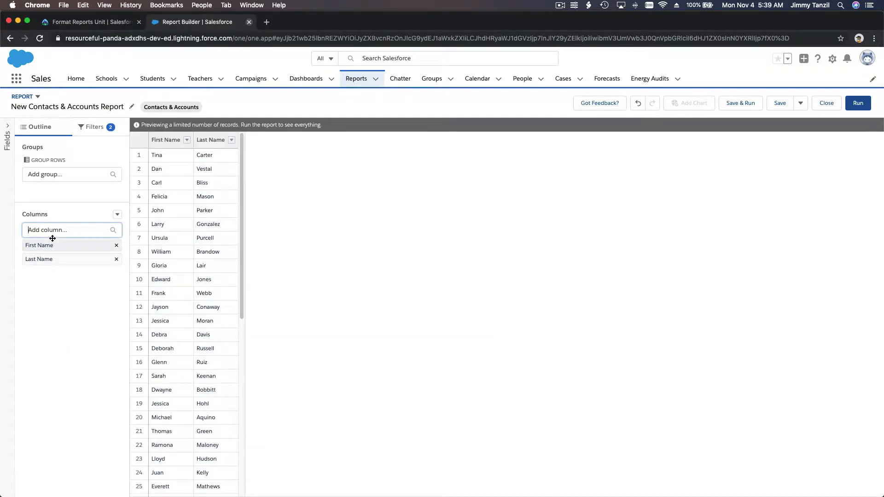
Step: Add the contact's Mailing State/Province, Phone and Email columns after the Last Name column
type("State")
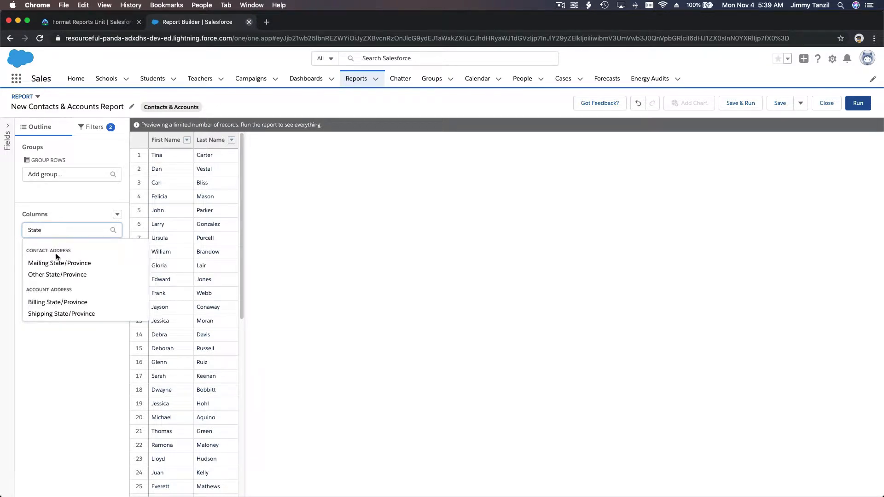
left_click(56, 263)
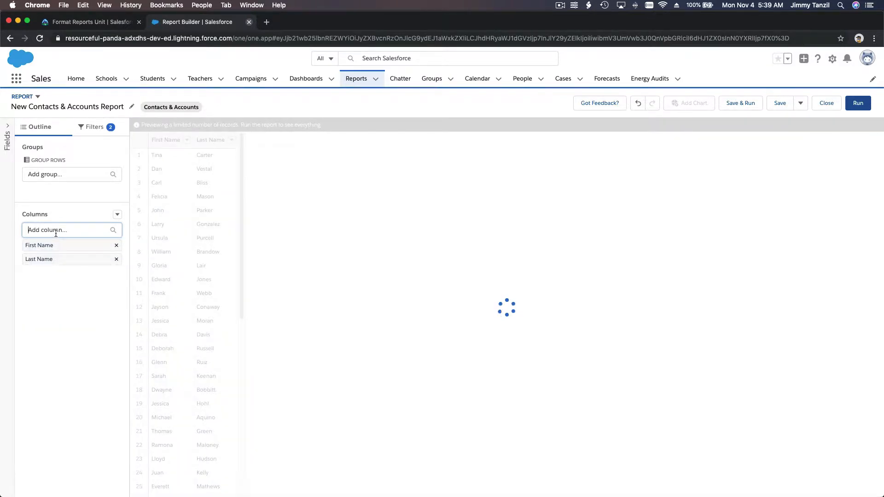
left_click(56, 233)
type("Phone")
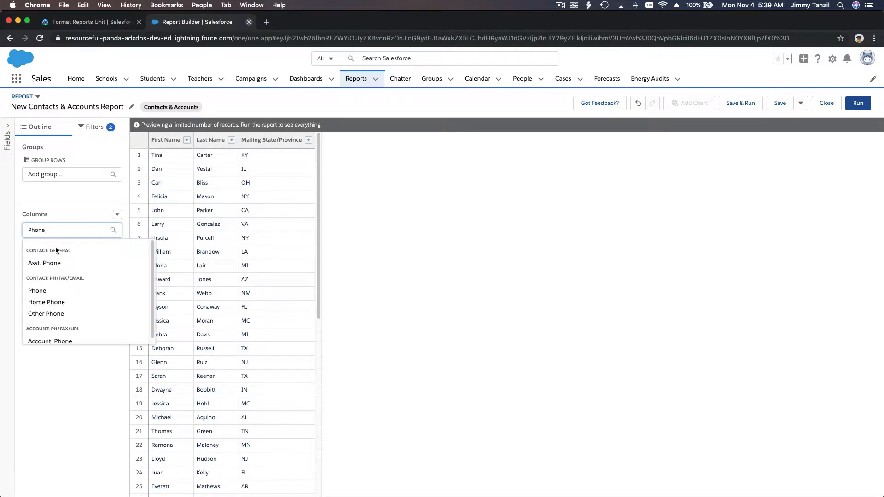
left_click(56, 291)
left_click(56, 229)
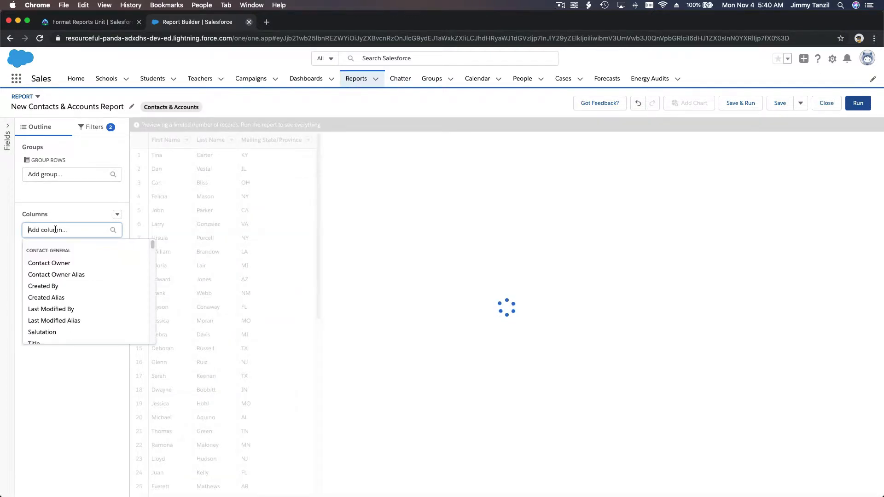
type("Email")
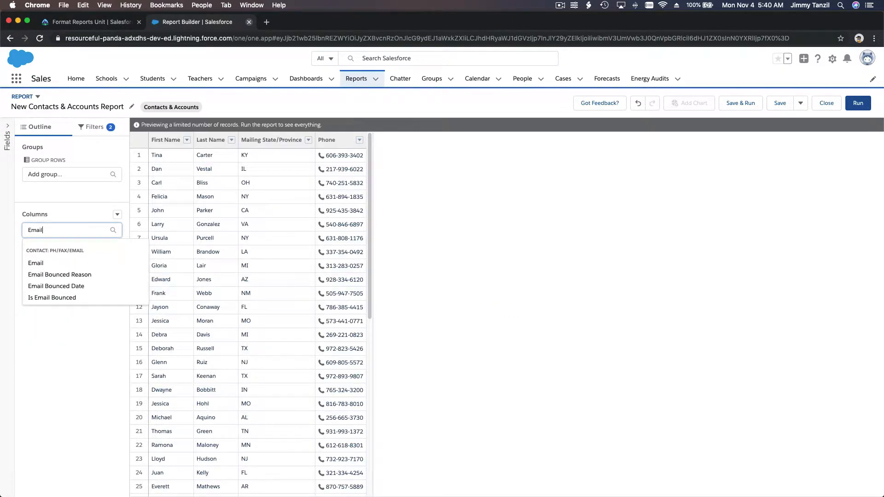
left_click(54, 263)
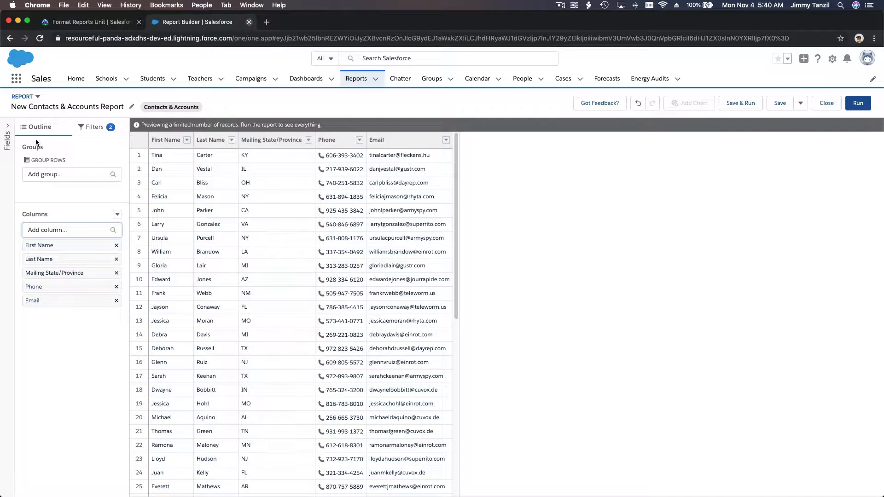
Step: Set the report's Show Me filter to All accounts and apply it
left_click(97, 132)
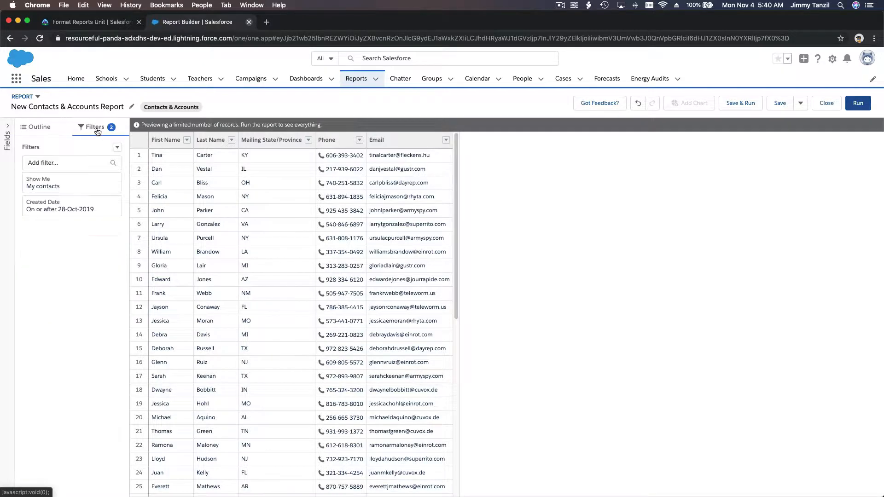
left_click(68, 185)
left_click(180, 186)
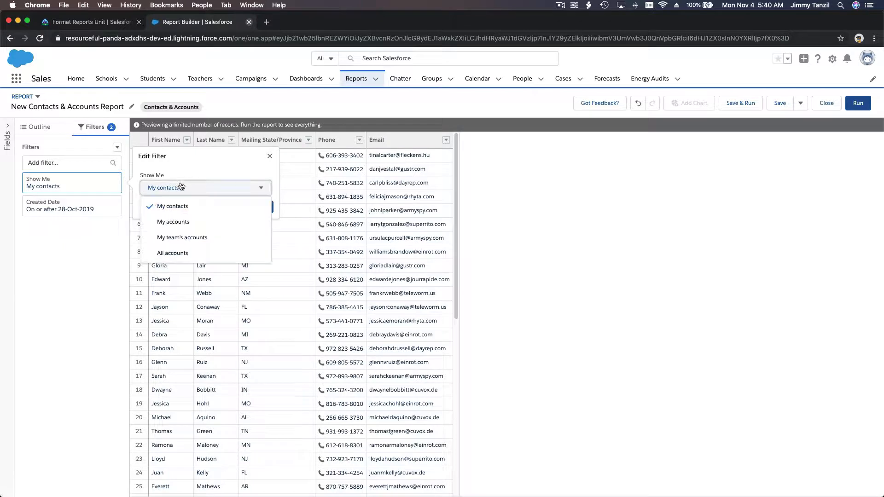
left_click(173, 253)
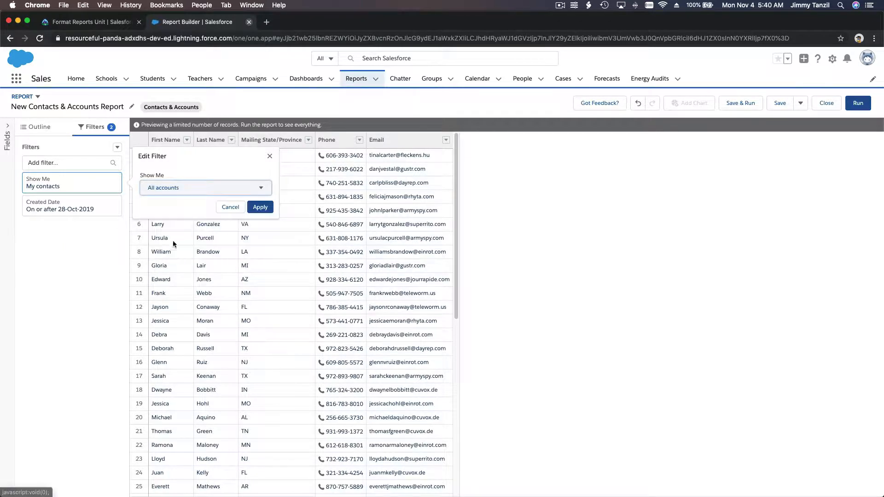
left_click(259, 207)
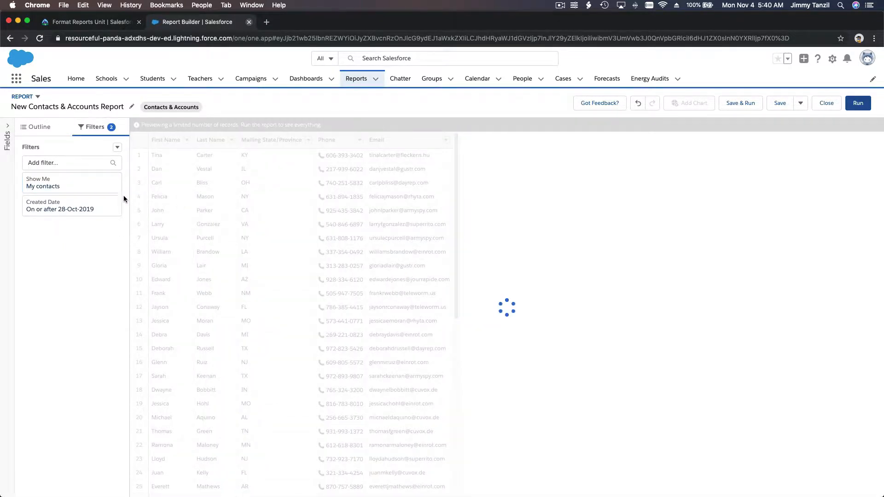
Step: Set the Created Date filter's range to All Time and apply it
left_click(78, 212)
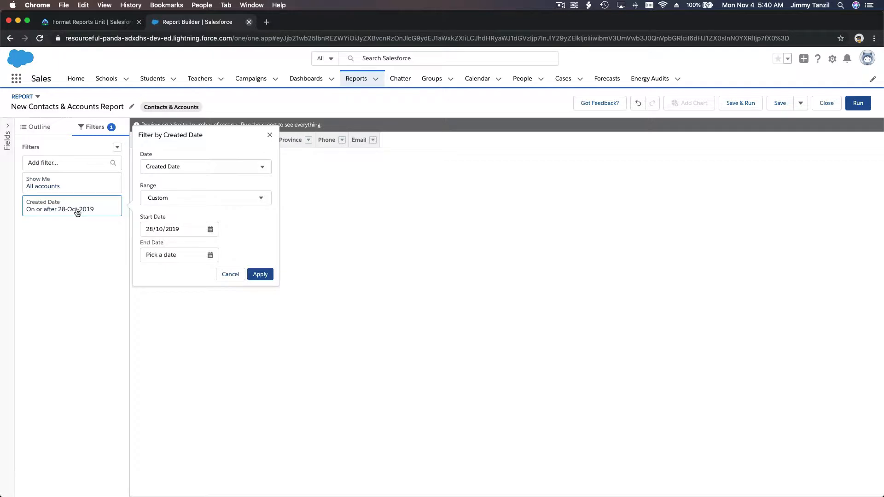
left_click(182, 198)
left_click(179, 216)
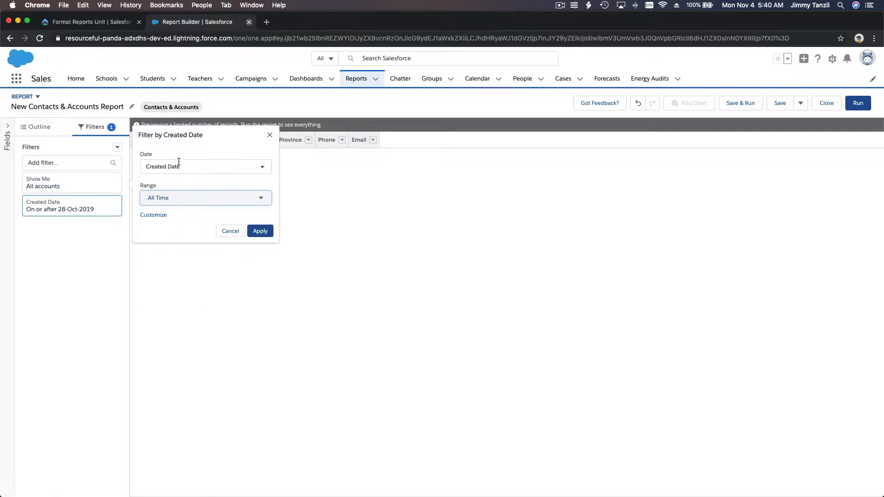
left_click(259, 231)
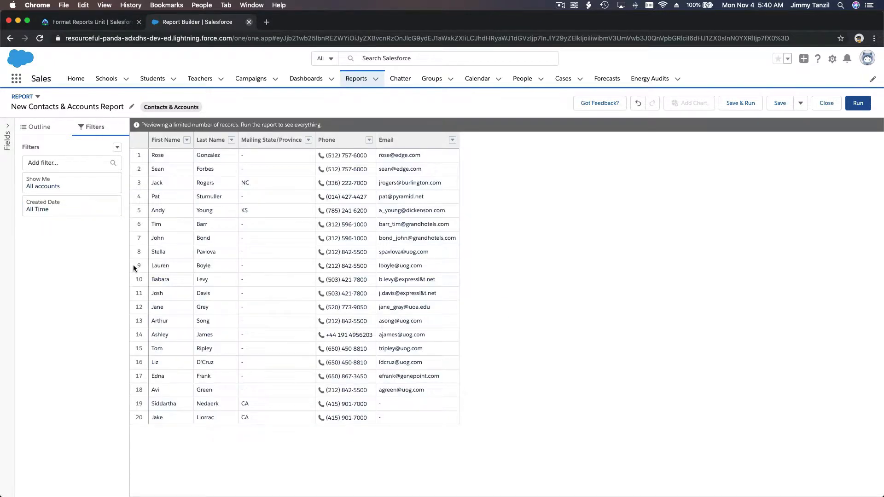
Step: Add a filter on the contact's Mailing State/Province with the operator equals and the value CA
left_click(57, 162)
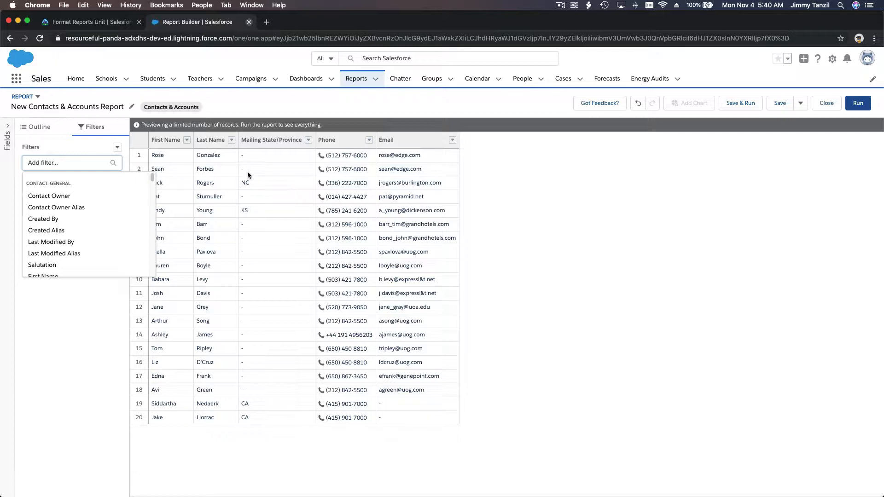
type("State")
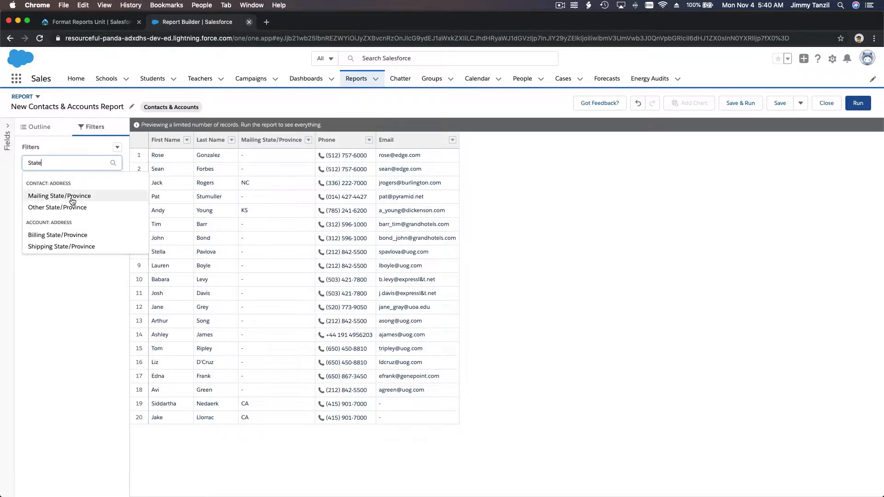
left_click(72, 198)
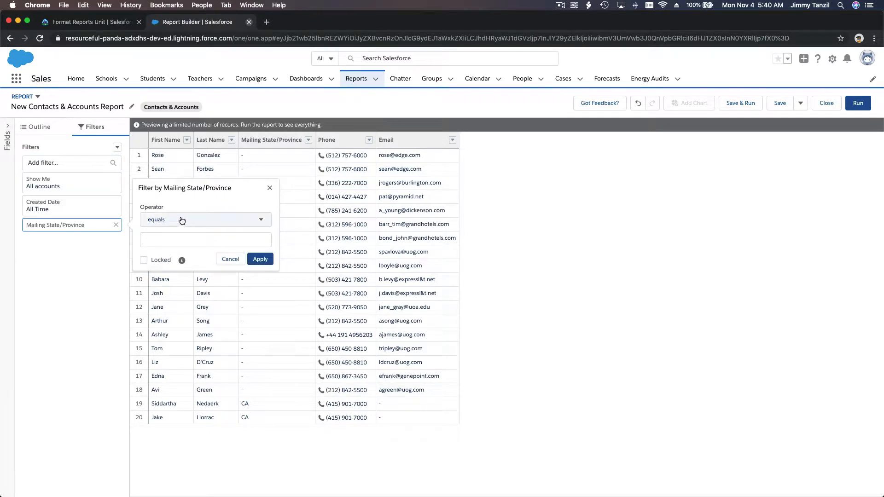
left_click(189, 235)
type("CA")
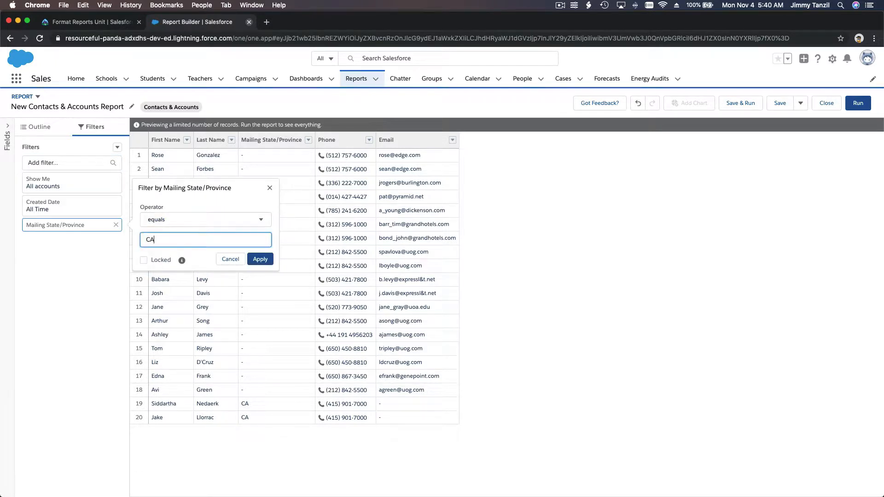
left_click(262, 260)
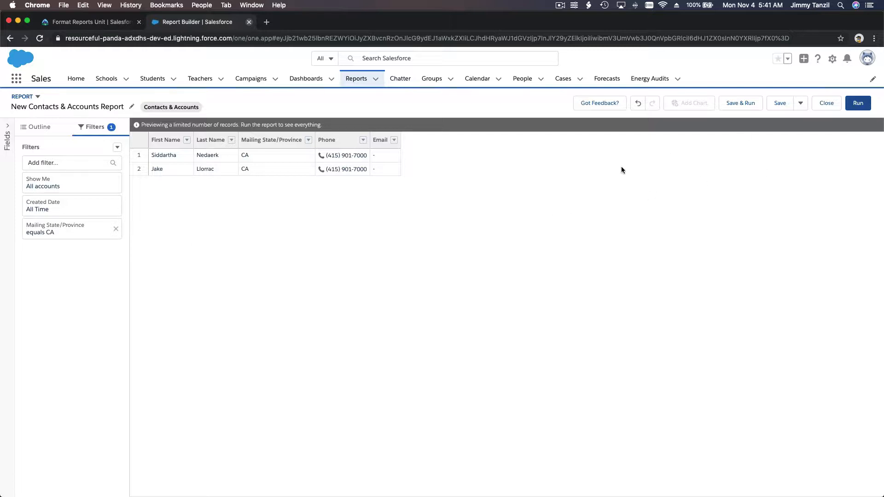
Step: Check the preview notice and run the report to view all records matching the filters
double_click(148, 126)
left_click(545, 183)
left_click(859, 106)
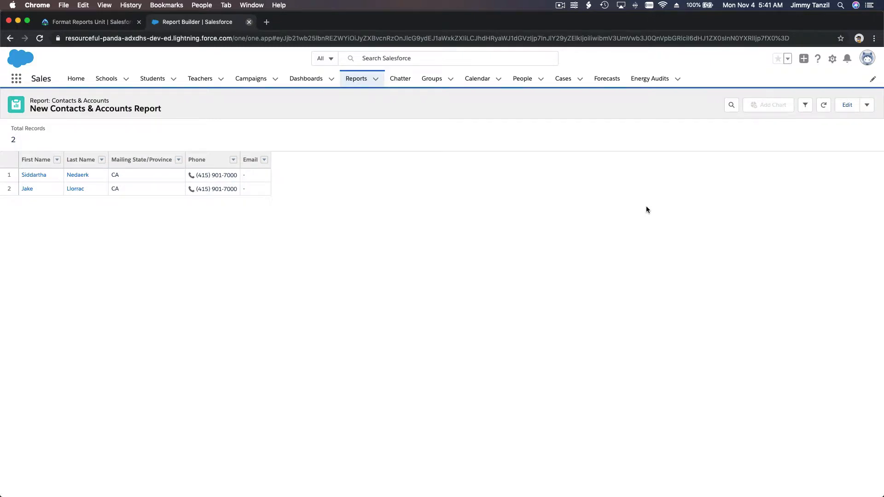
Step: Reopen the report for editing and set its Show Me filter to My contacts
left_click(850, 111)
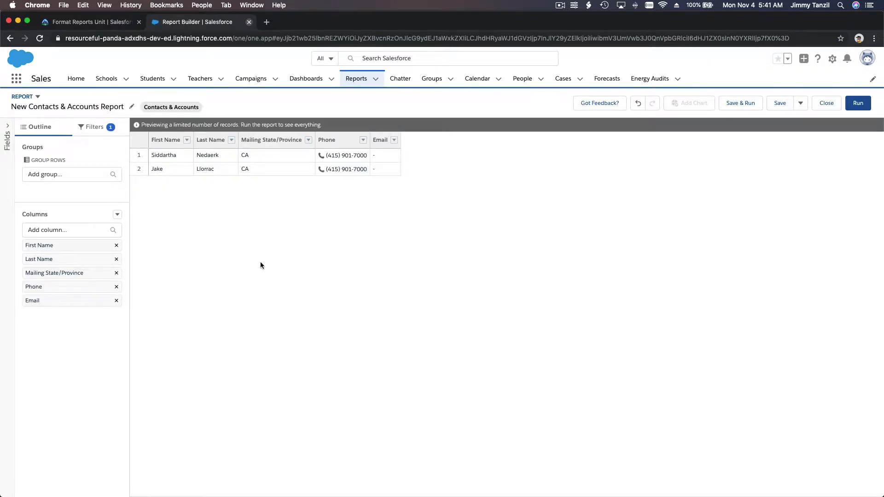
left_click(103, 128)
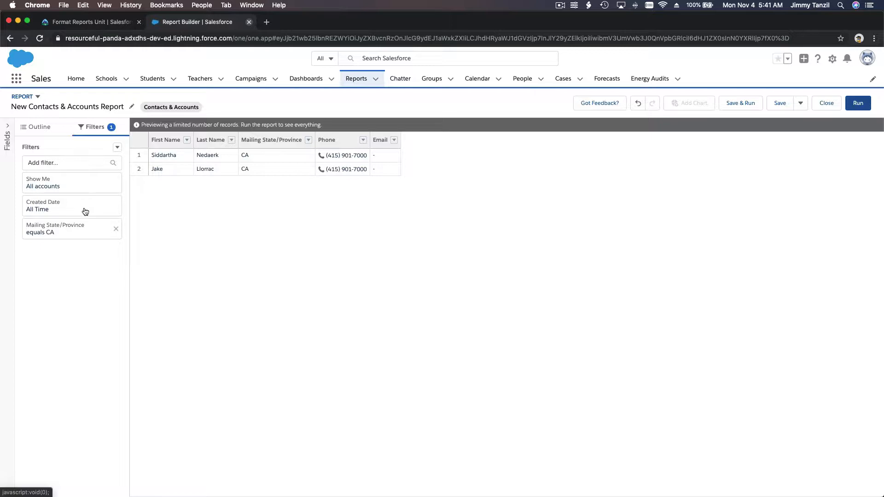
left_click(89, 181)
left_click(181, 190)
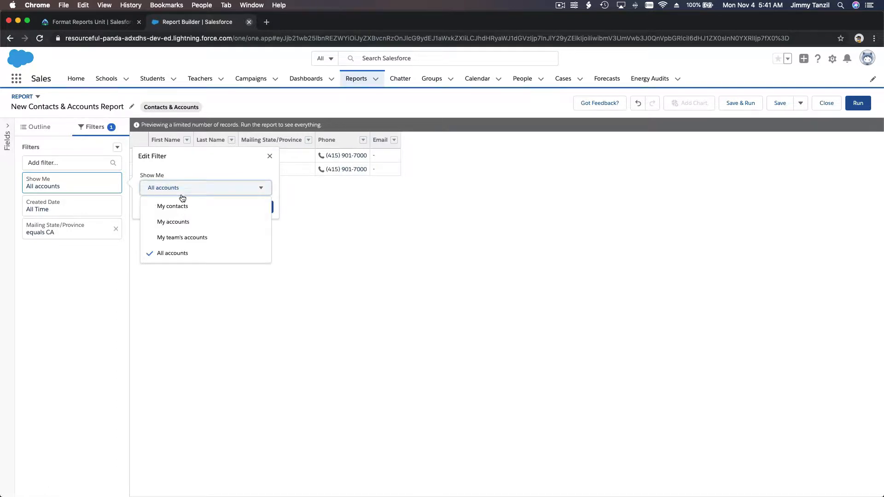
left_click(216, 206)
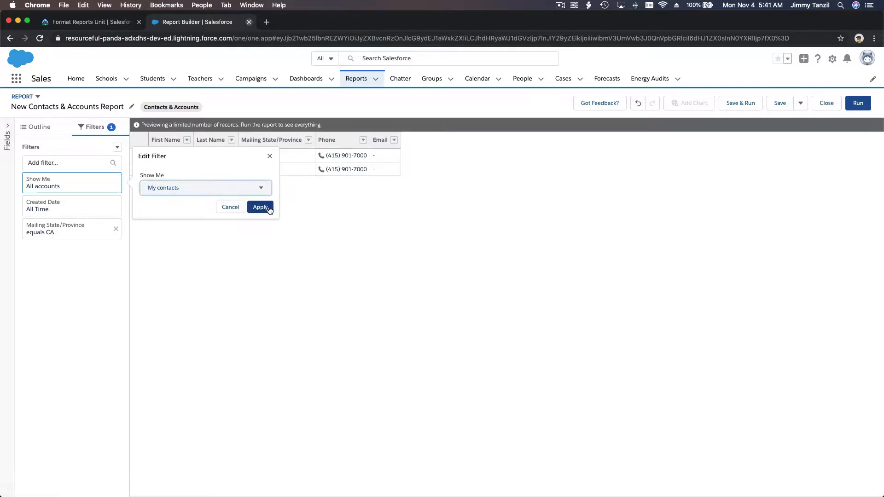
left_click(261, 207)
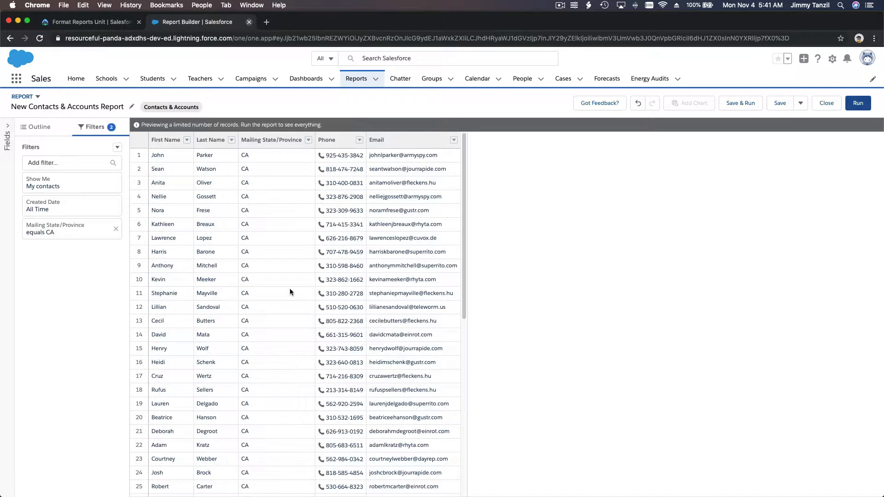
Step: Review the previewed California contacts and run the report with the My contacts filter
scroll(290, 292, "down", 3)
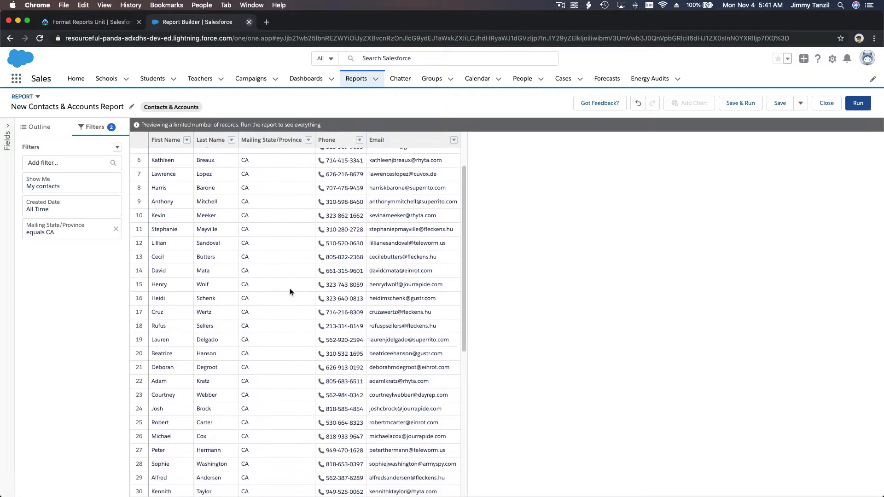
scroll(290, 292, "down", 3)
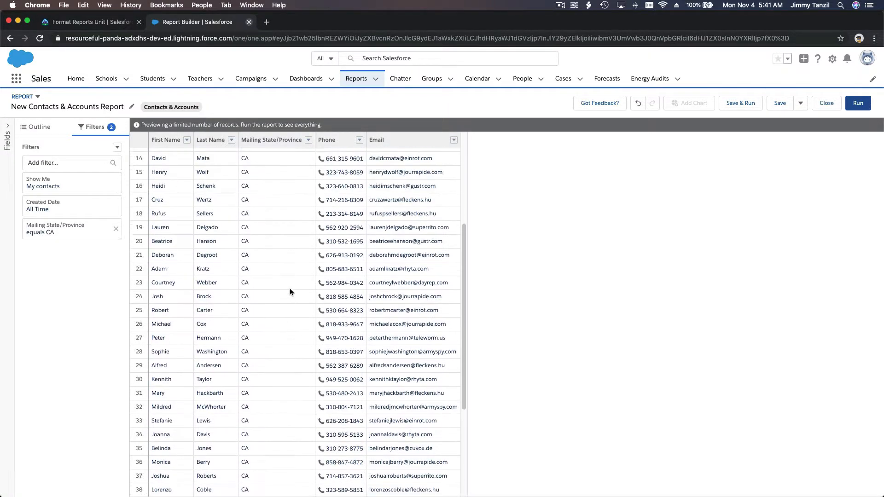
scroll(290, 292, "up", 4)
scroll(290, 292, "up", 2)
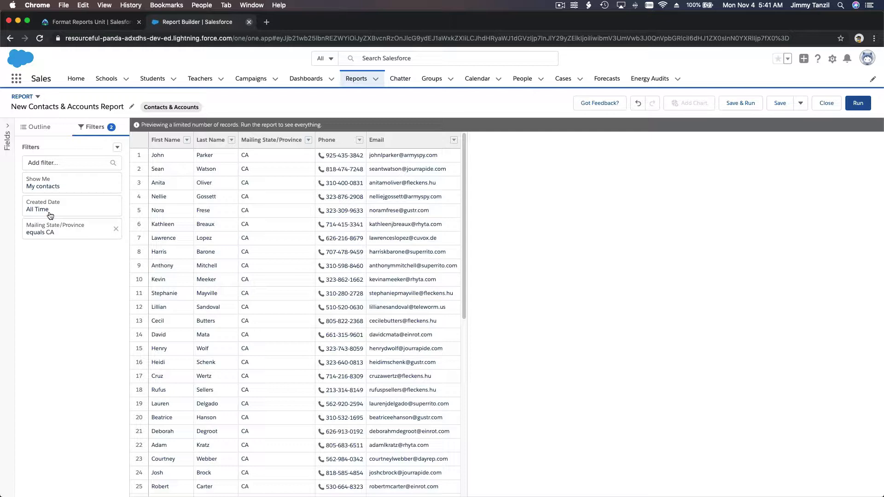
left_click(863, 105)
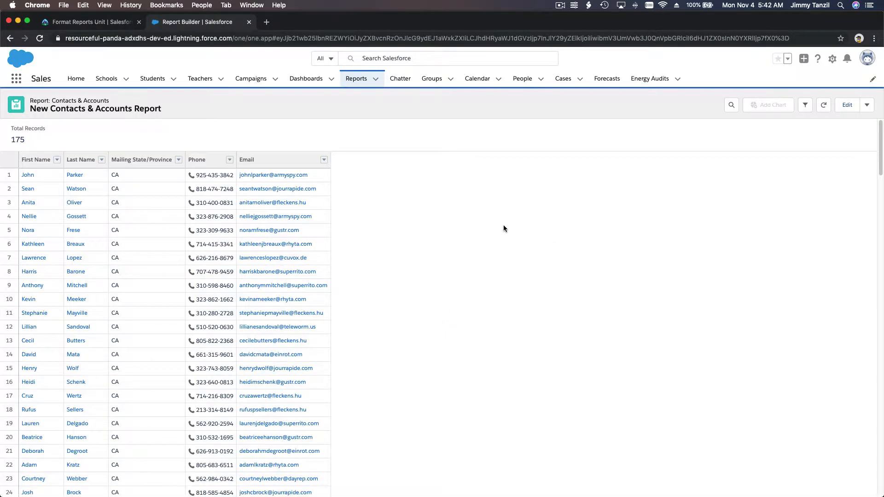
Step: Examine the report's total record count and its rows through to the last record
double_click(17, 139)
left_click(431, 188)
scroll(184, 175, "down", 15)
scroll(185, 175, "down", 20)
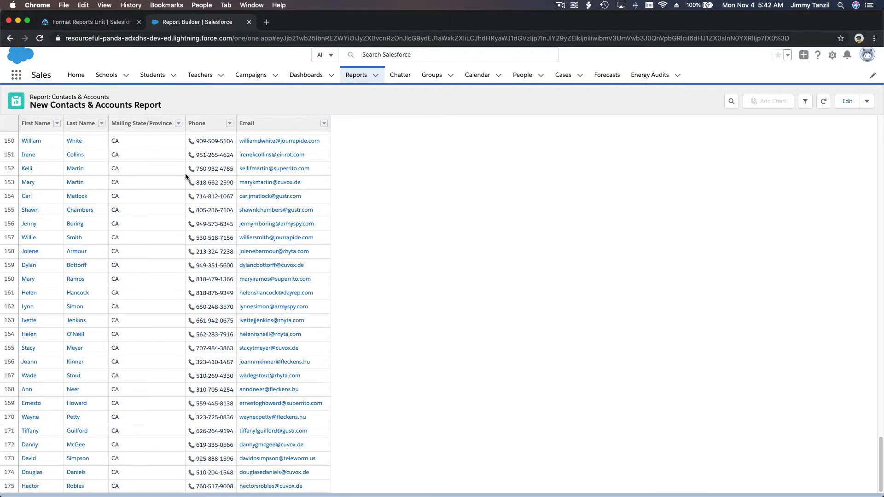
Step: Examine the Email column through all rows of the report, looking for contacts without an email address
scroll(185, 174, "up", 20)
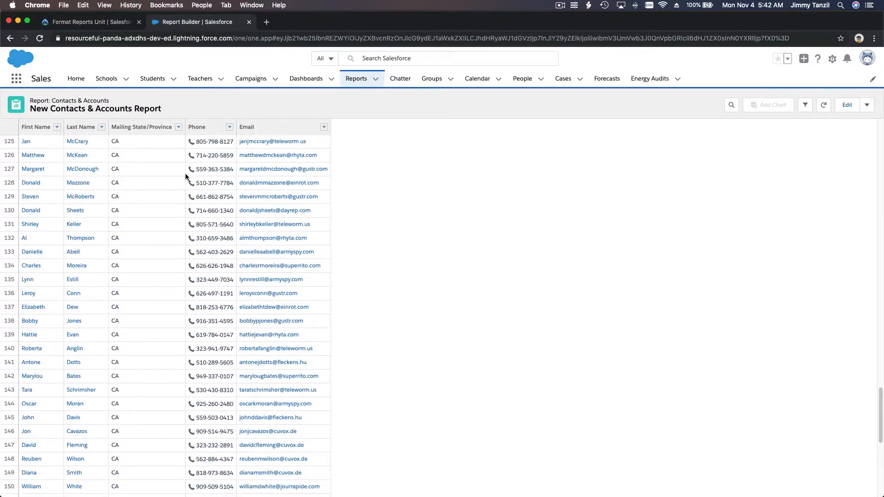
scroll(185, 176, "up", 20)
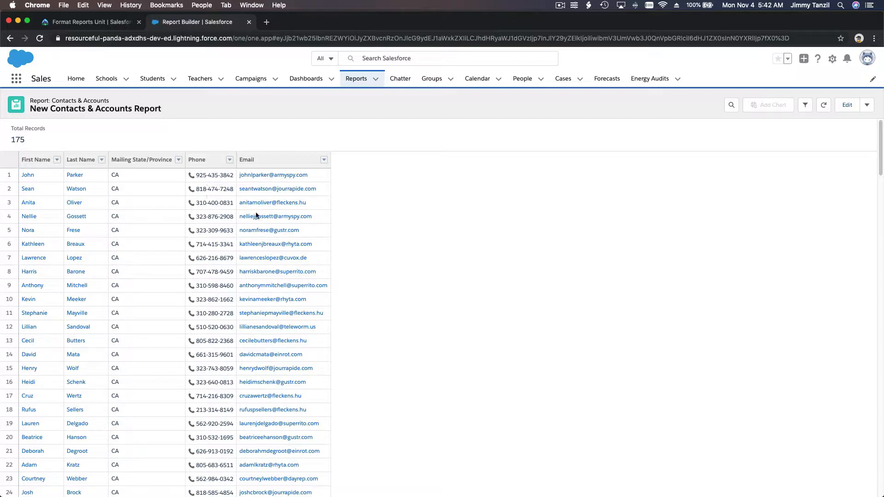
scroll(268, 175, "down", 3)
scroll(268, 174, "down", 20)
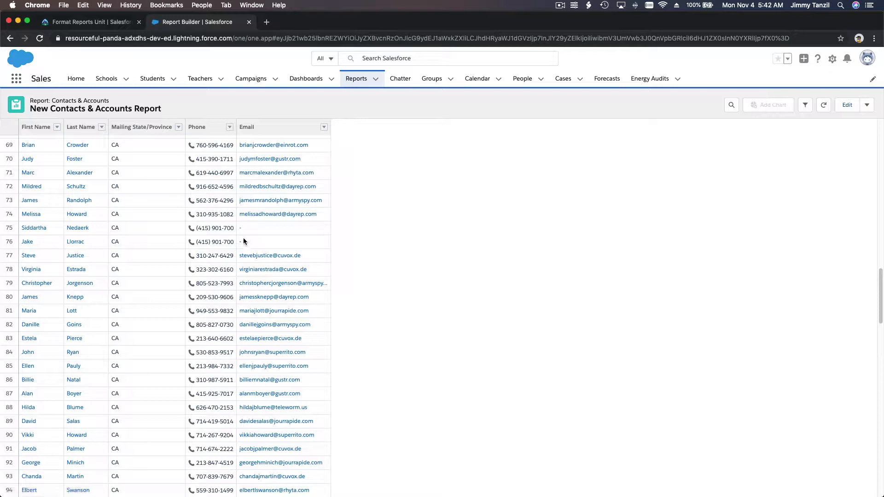
scroll(250, 233, "down", 20)
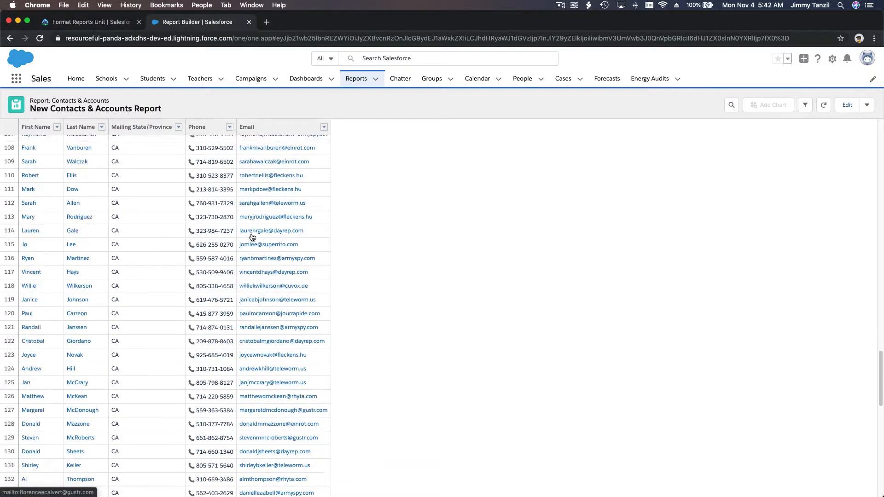
scroll(280, 363, "down", 11)
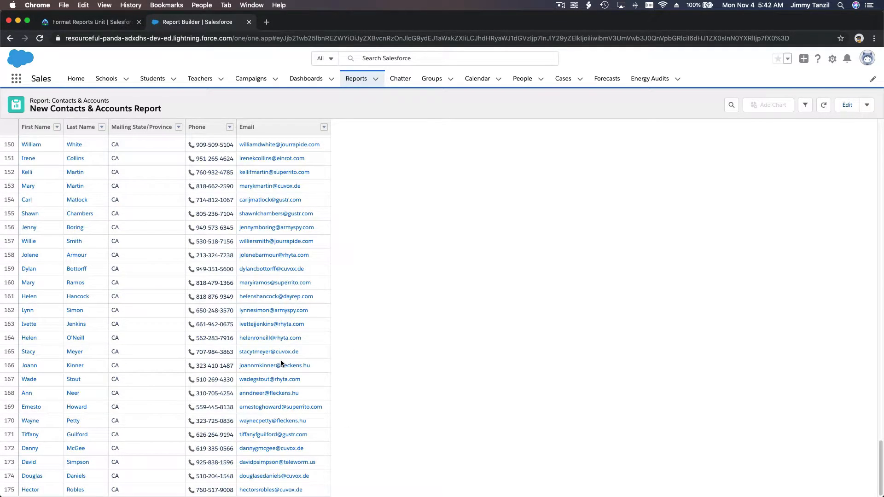
scroll(405, 354, "up", 20)
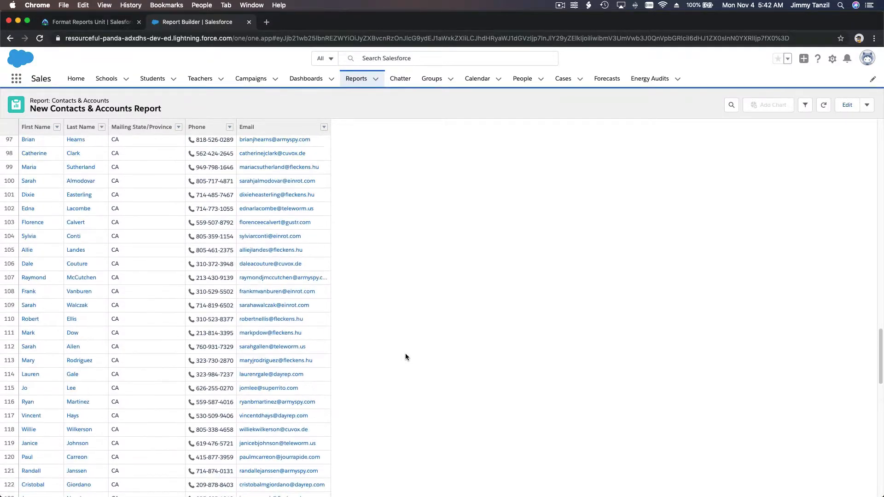
scroll(405, 357, "up", 13)
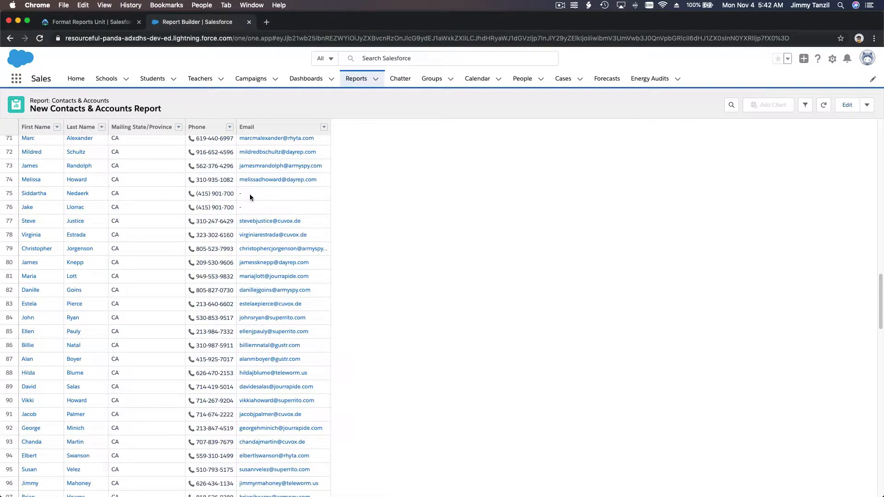
scroll(398, 230, "up", 20)
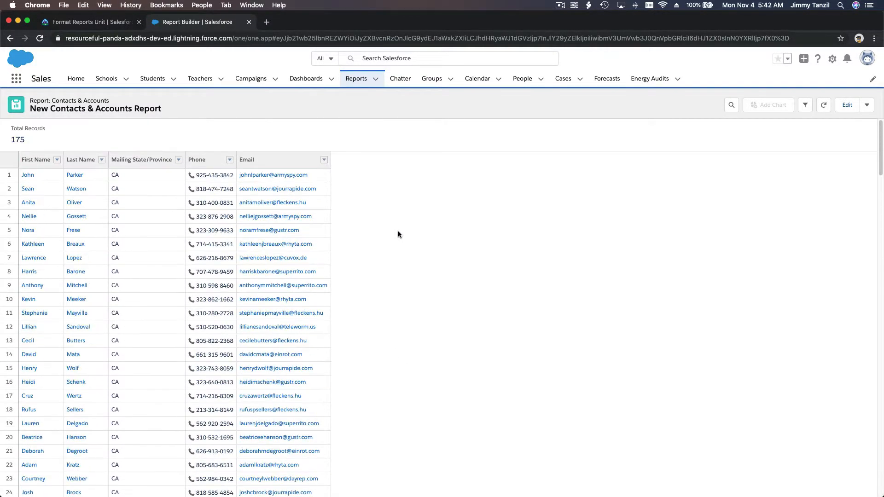
scroll(398, 230, "down", 10)
scroll(398, 231, "down", 20)
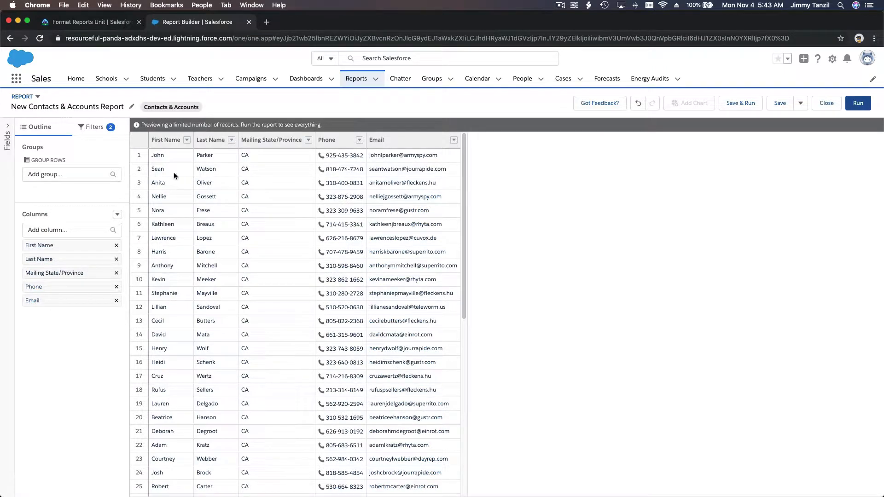
Step: Add a report filter on the Email field with the operator "not equal to" and an empty value
left_click(95, 132)
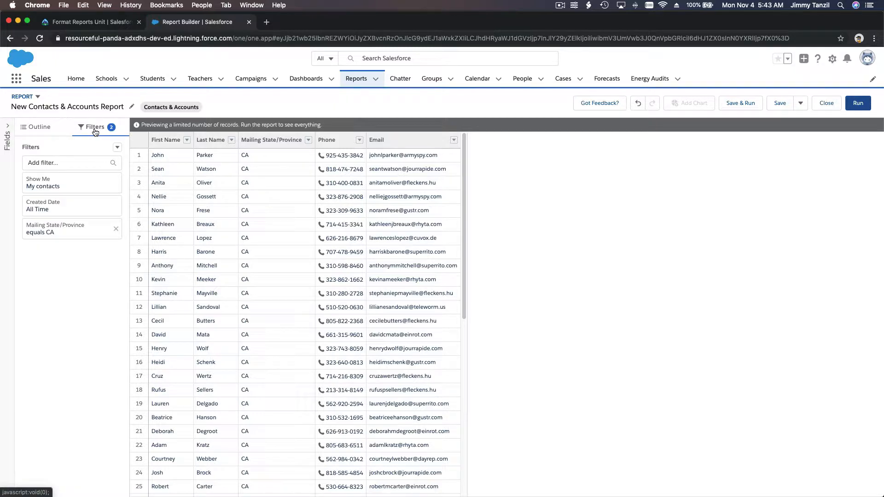
left_click(67, 163)
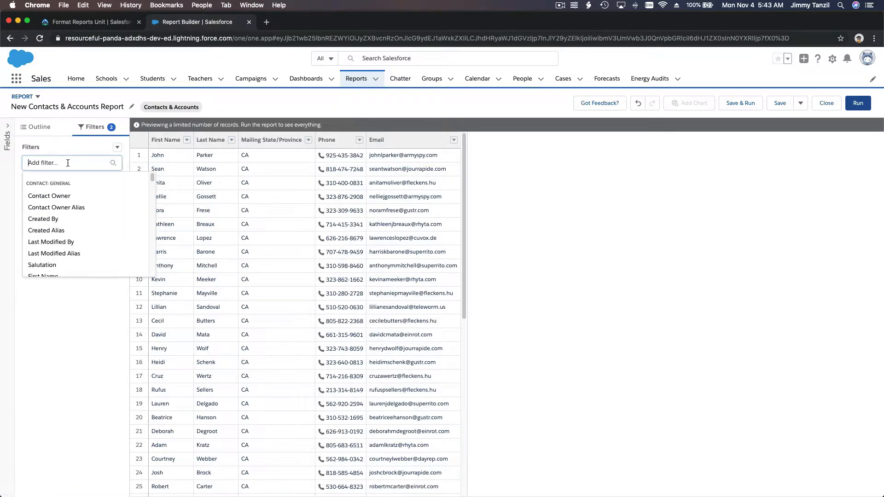
type("Ema")
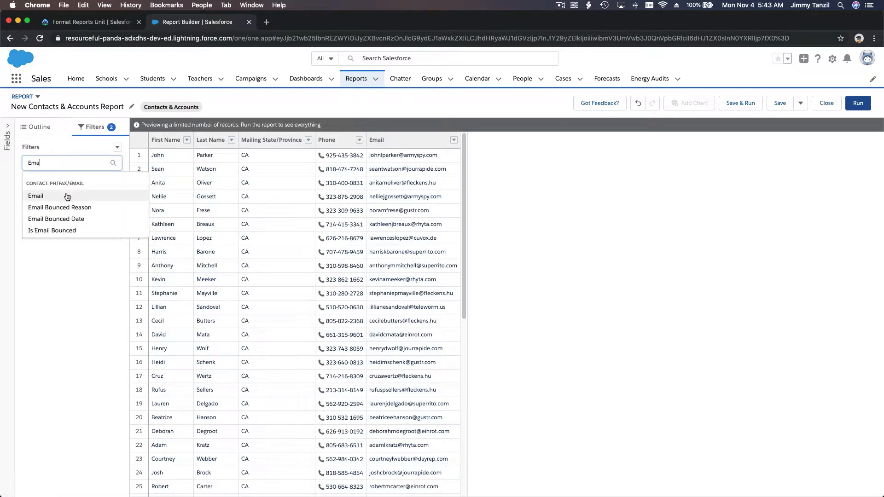
left_click(67, 197)
left_click(189, 245)
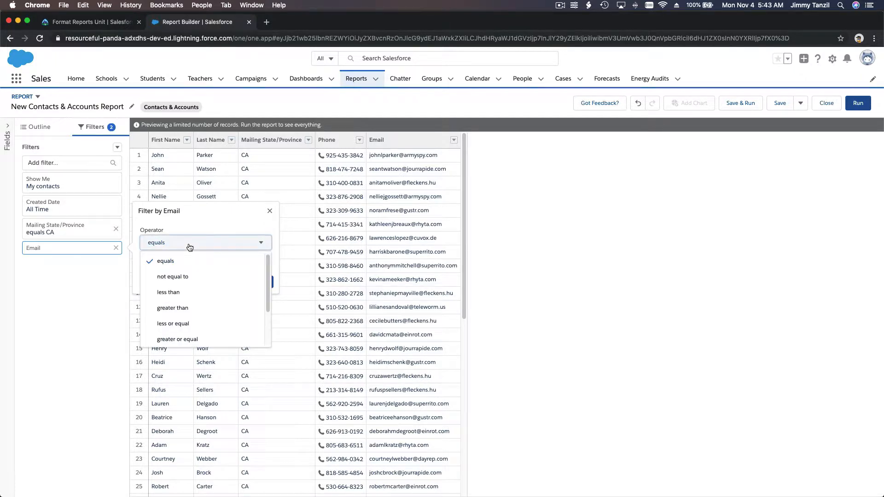
scroll(221, 297, "down", 3)
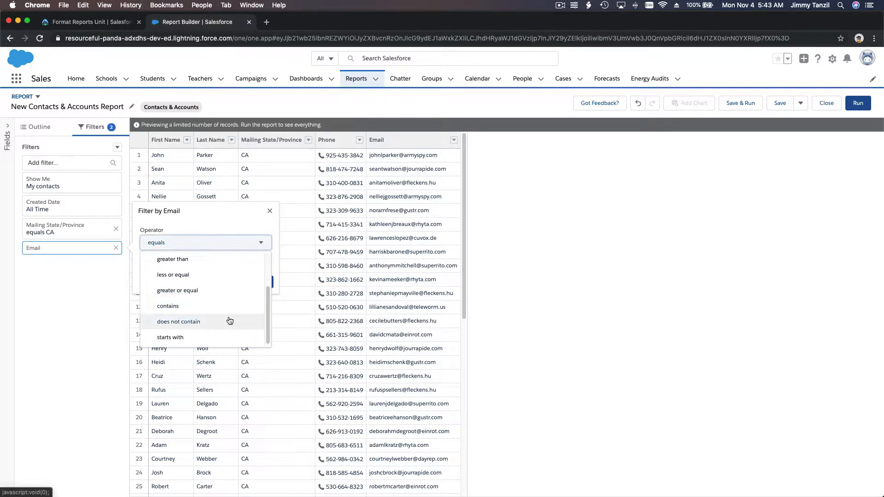
scroll(229, 321, "up", 3)
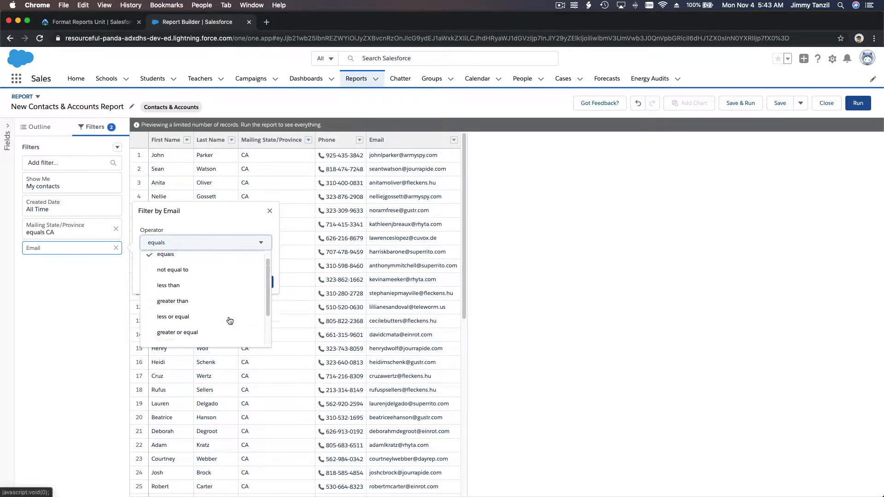
left_click(218, 276)
left_click(165, 261)
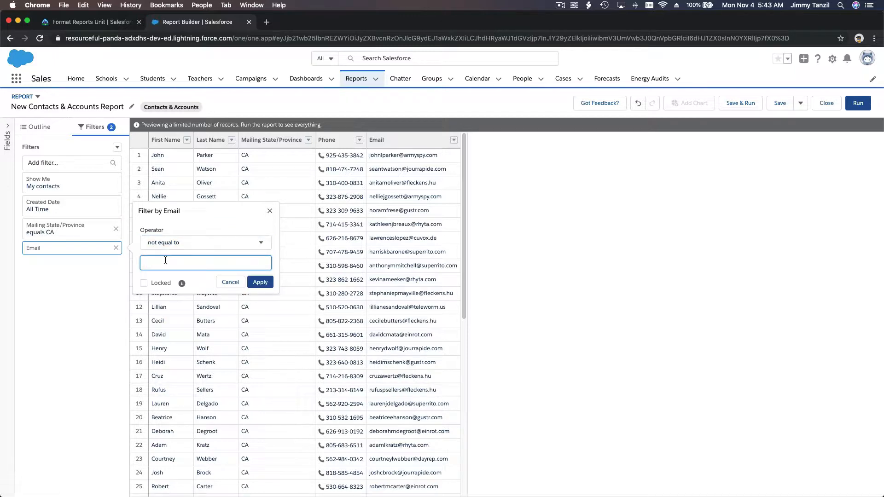
left_click(260, 282)
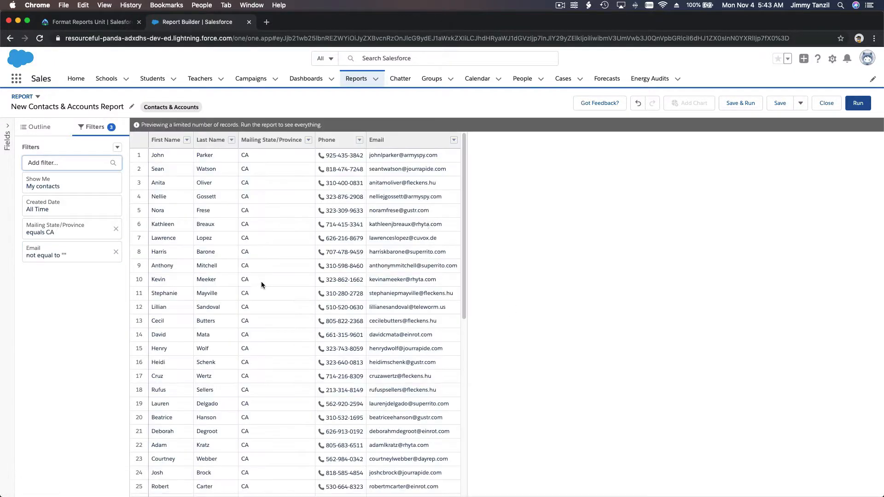
Step: Run the report with the Email filter and check its rows for blank email addresses
left_click(546, 199)
left_click(858, 102)
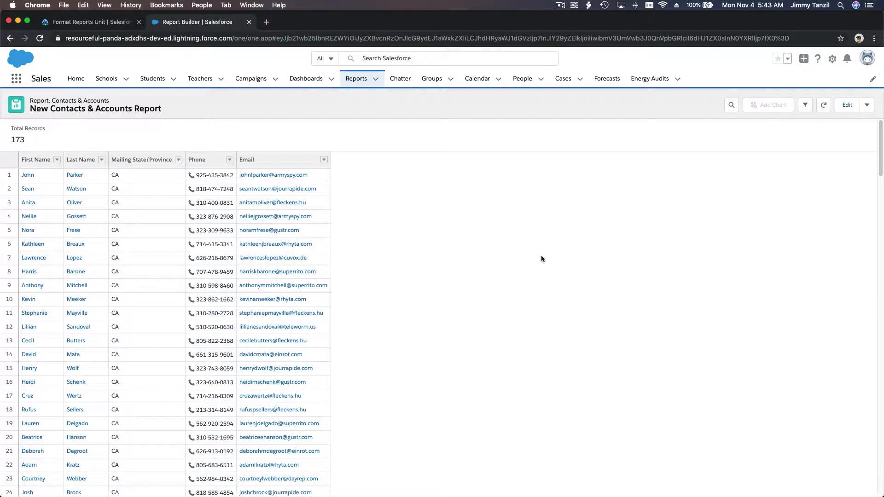
scroll(540, 257, "down", 15)
scroll(540, 257, "down", 20)
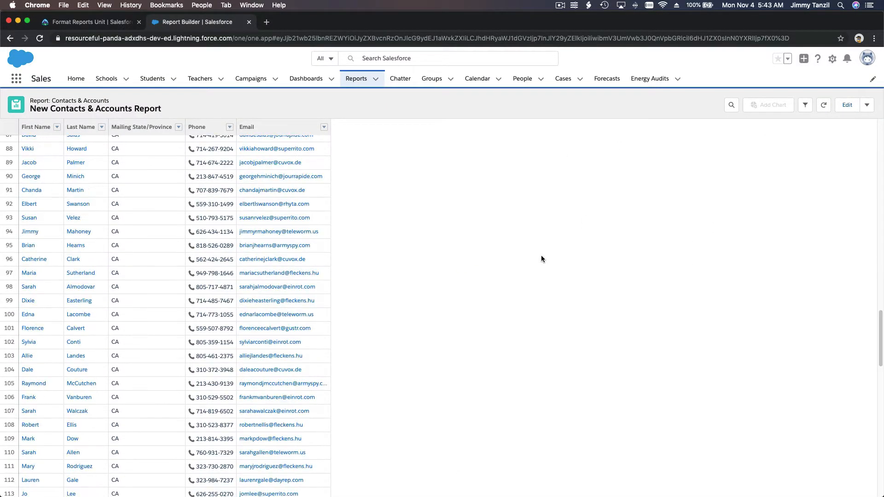
scroll(541, 258, "up", 20)
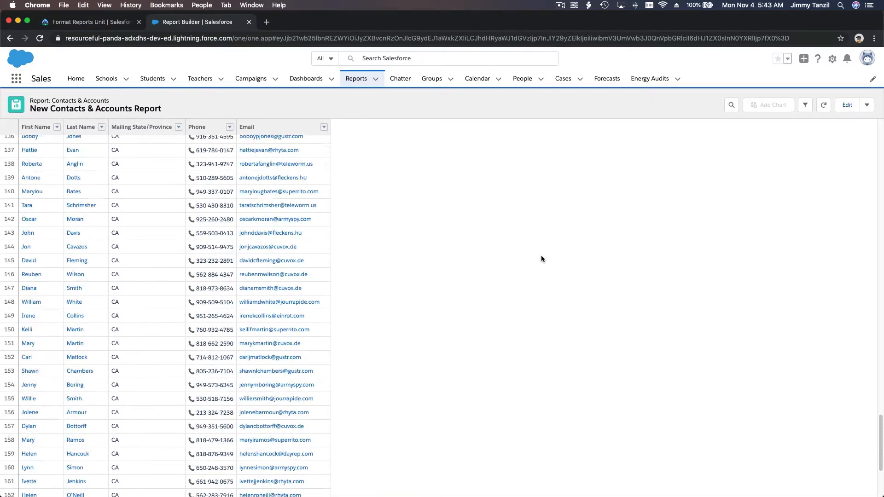
scroll(541, 259, "up", 3)
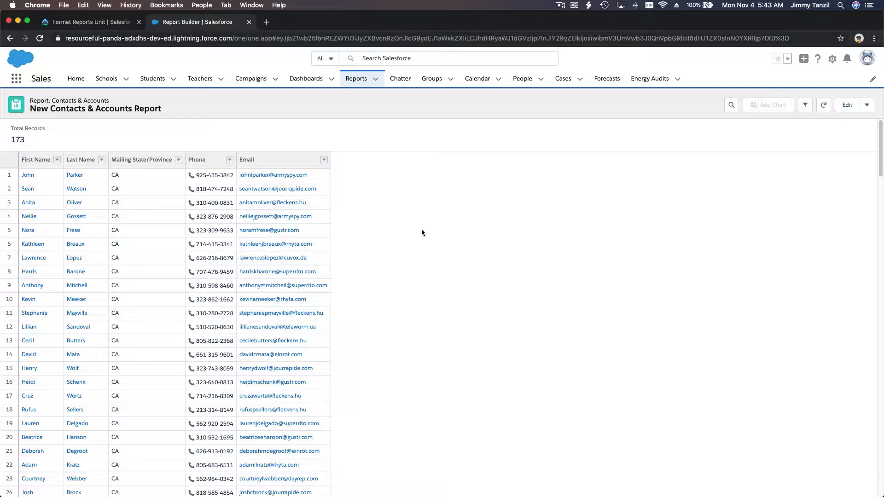
scroll(360, 194, "down", 20)
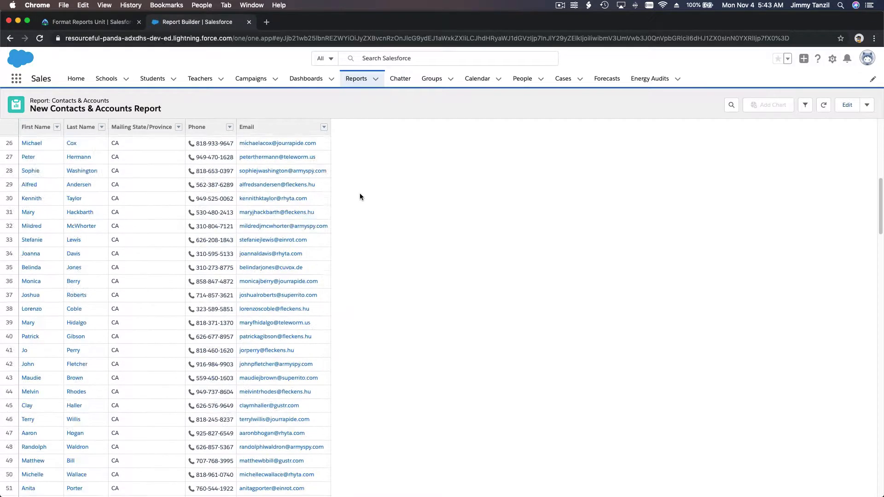
scroll(360, 196, "up", 14)
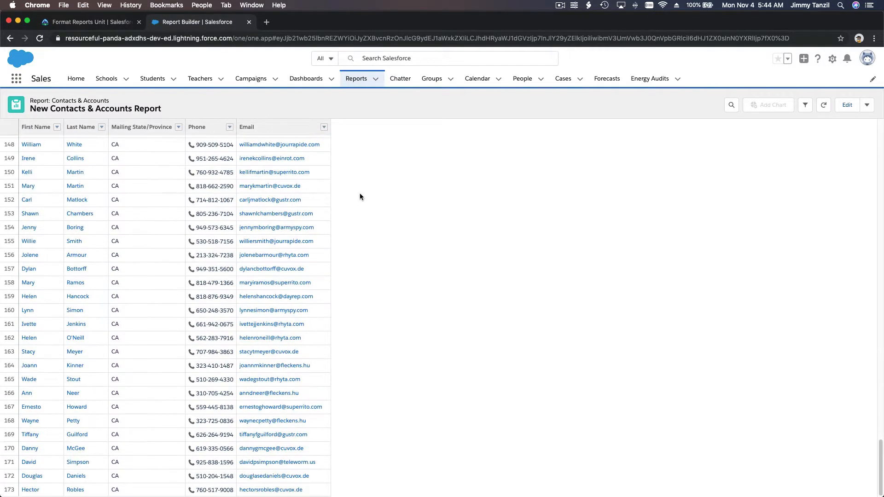
scroll(360, 196, "up", 9)
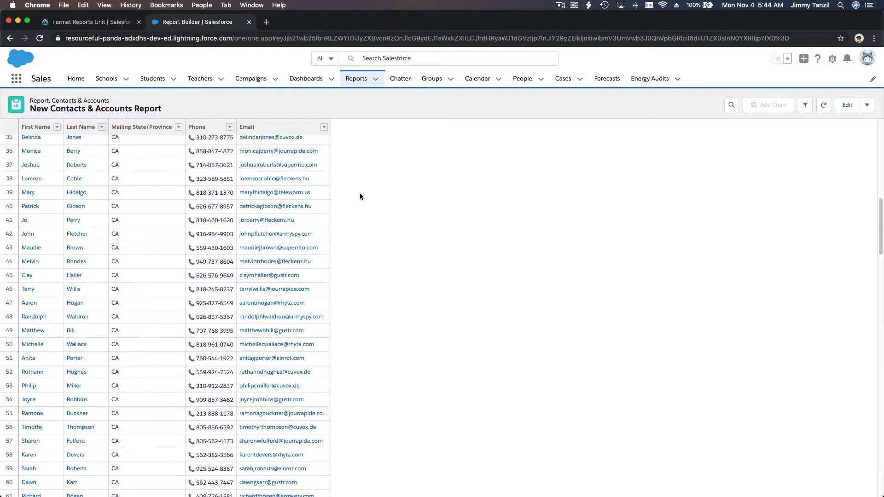
Step: Switch to the Trailhead Format Reports unit and find the Summary Reports section
left_click(86, 23)
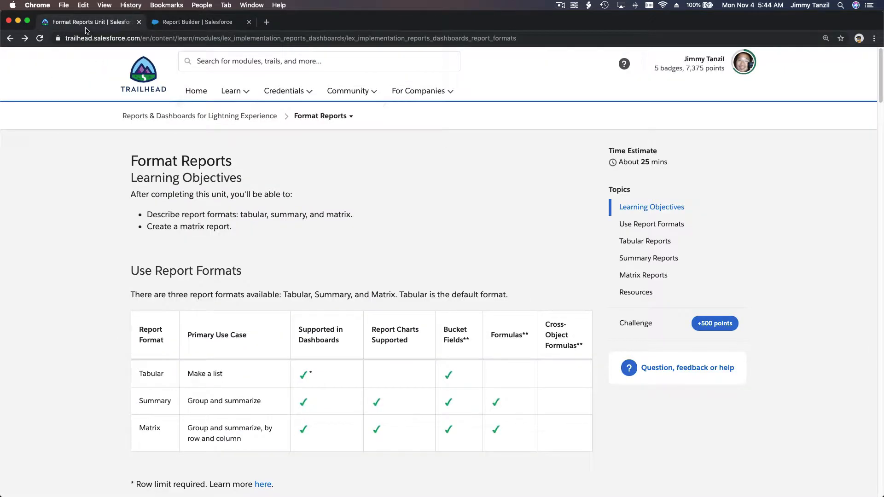
scroll(247, 225, "down", 15)
scroll(248, 225, "down", 10)
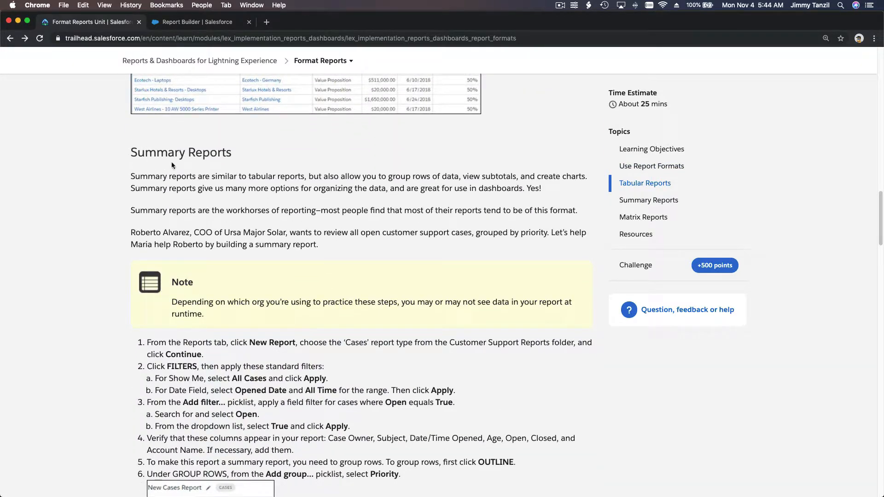
double_click(159, 152)
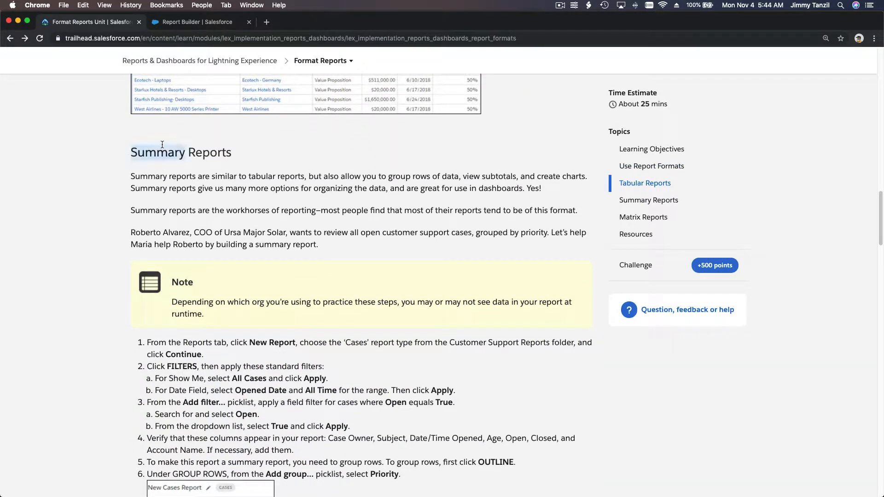
left_click(181, 171)
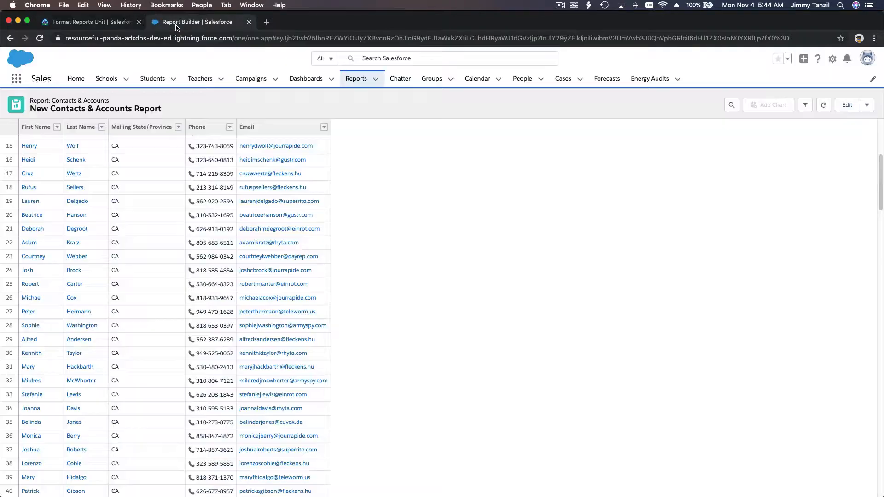
Step: Switch back to the Contacts & Accounts report and look over its listed contacts
left_click(177, 24)
scroll(403, 186, "down", 2)
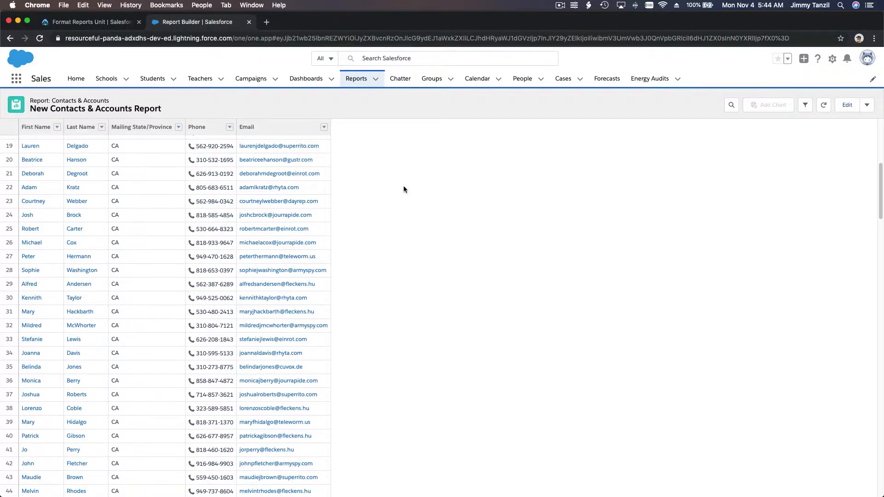
scroll(403, 186, "up", 3)
scroll(403, 189, "up", 1)
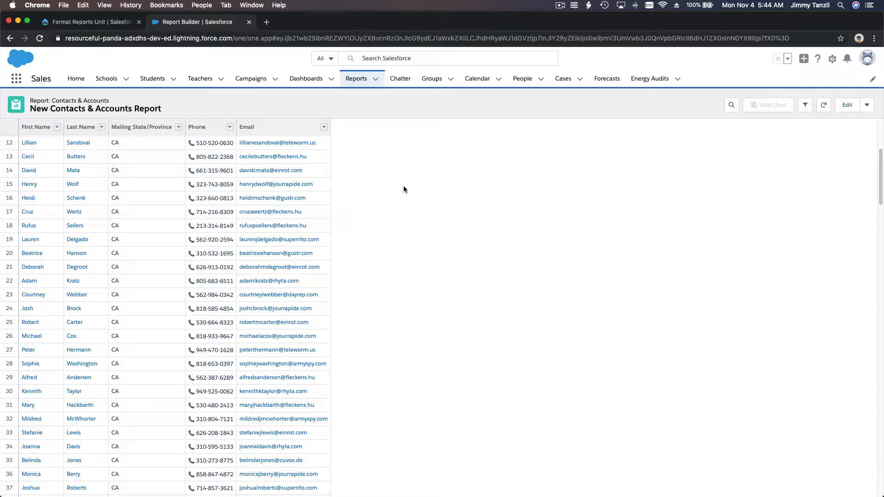
scroll(403, 189, "up", 1)
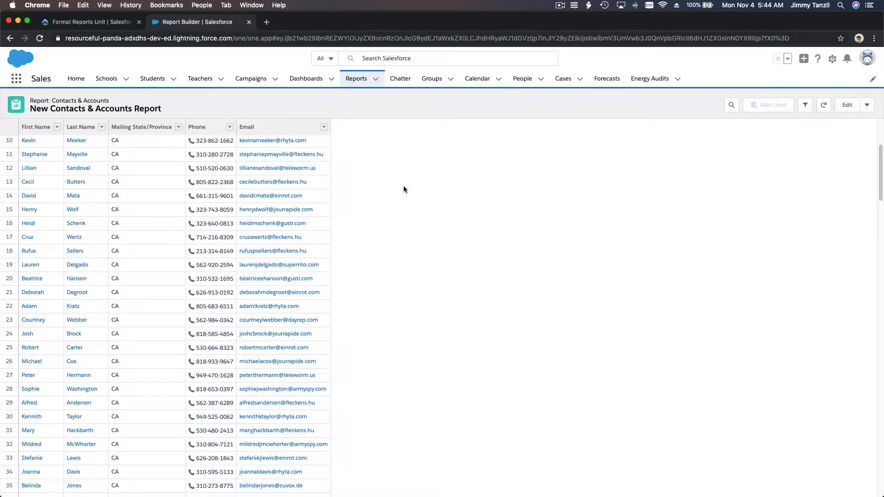
Step: Start a new report using the Contacts with Vehicles report type
left_click(356, 78)
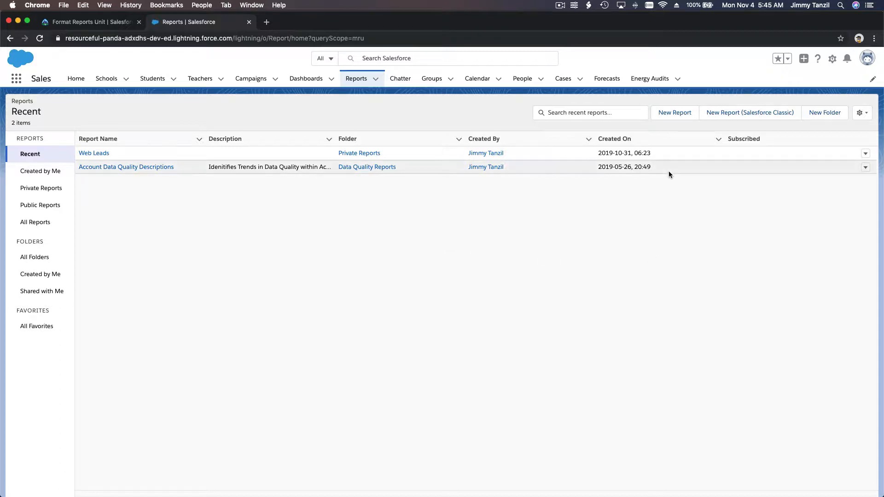
left_click(677, 117)
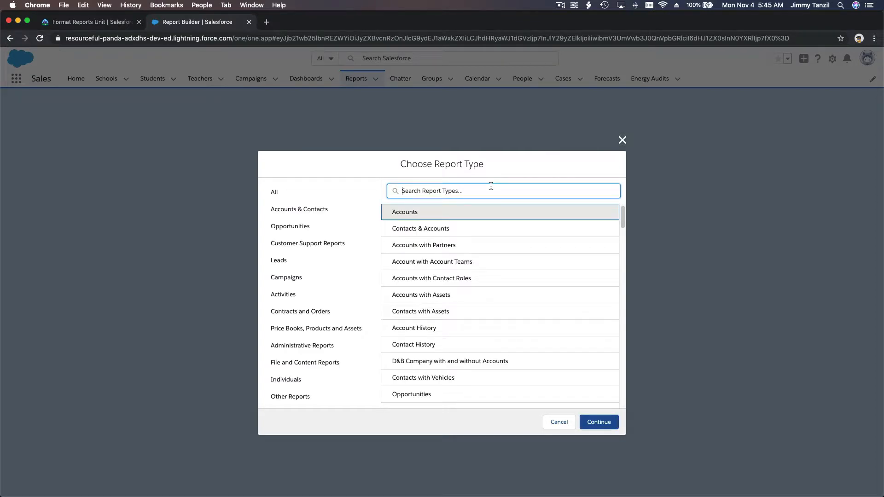
type("Contact")
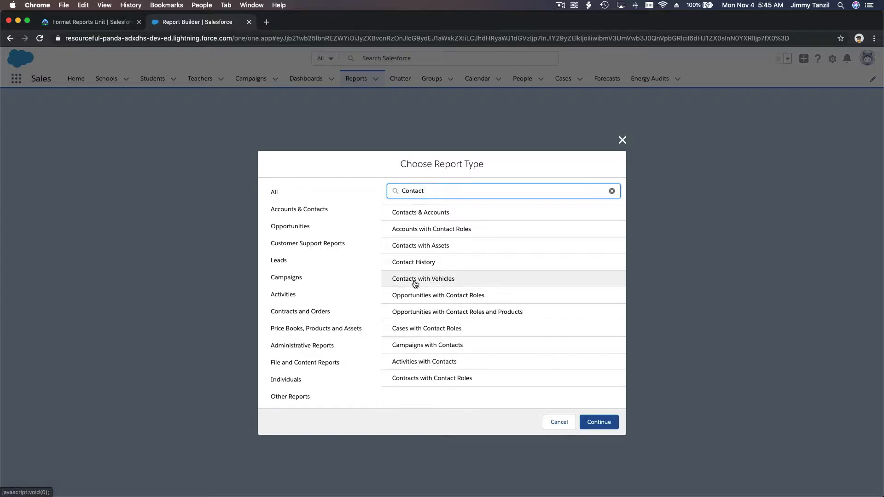
left_click(453, 283)
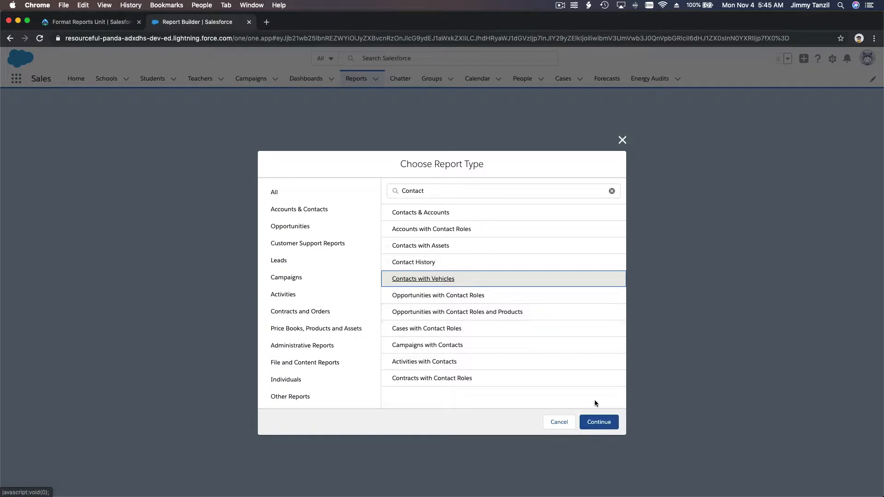
left_click(598, 422)
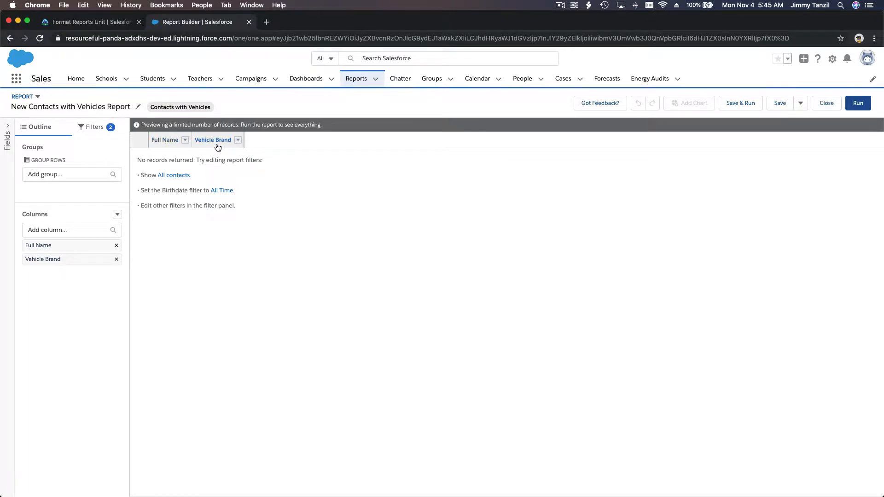
Step: Change the report's Birthdate filter to Created Date with the range All Time and look over the previewed rows
left_click(95, 134)
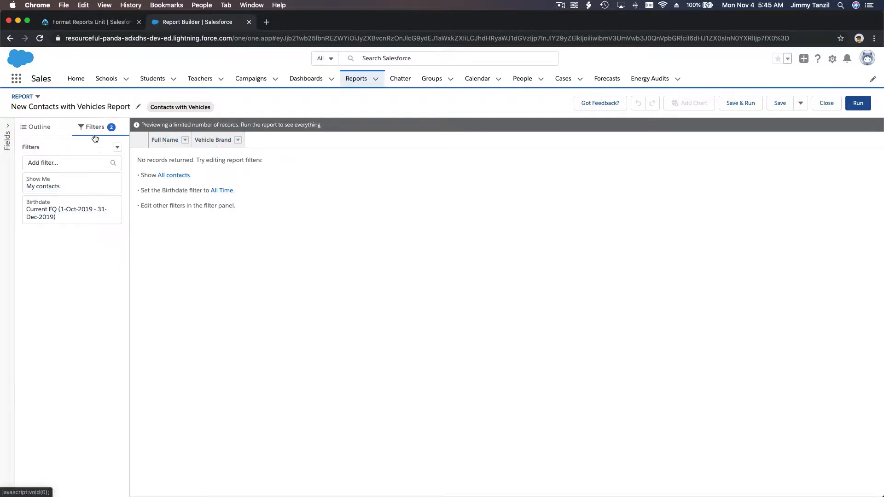
left_click(92, 218)
left_click(173, 192)
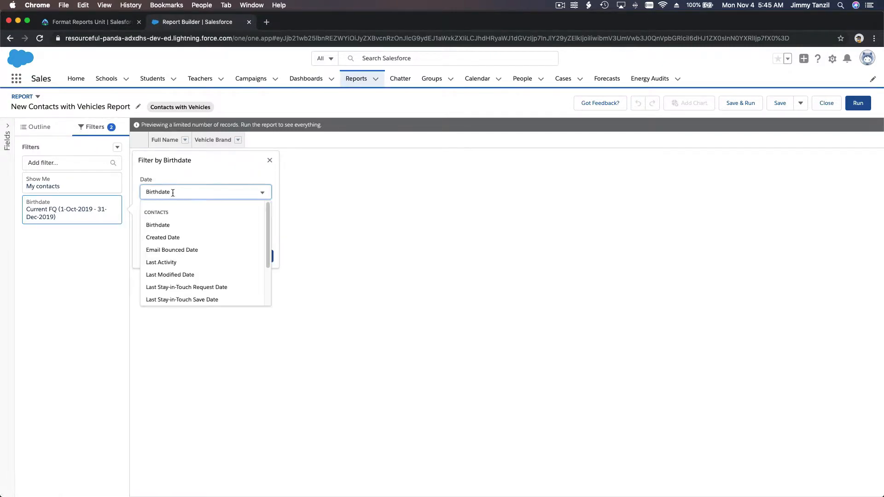
left_click(189, 238)
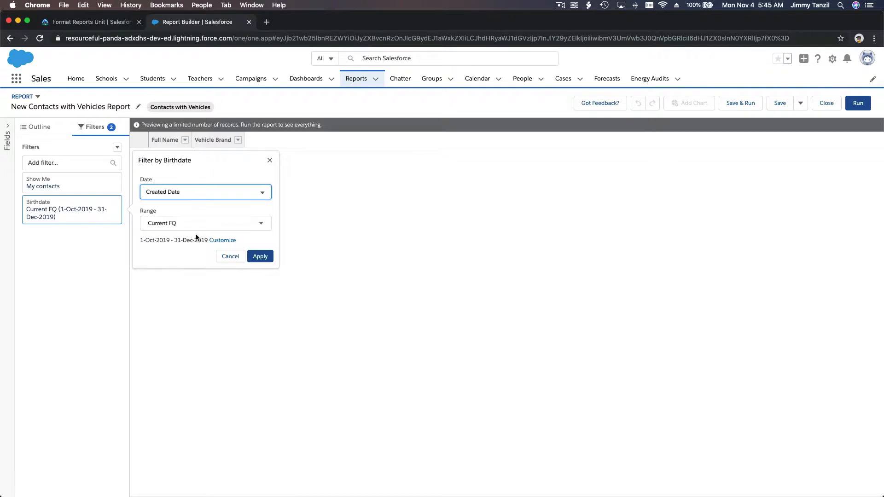
left_click(199, 226)
left_click(201, 239)
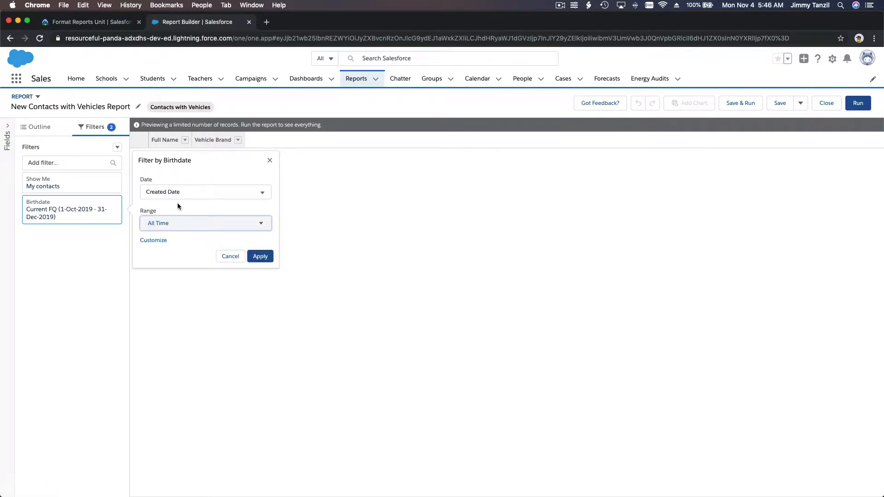
left_click(259, 256)
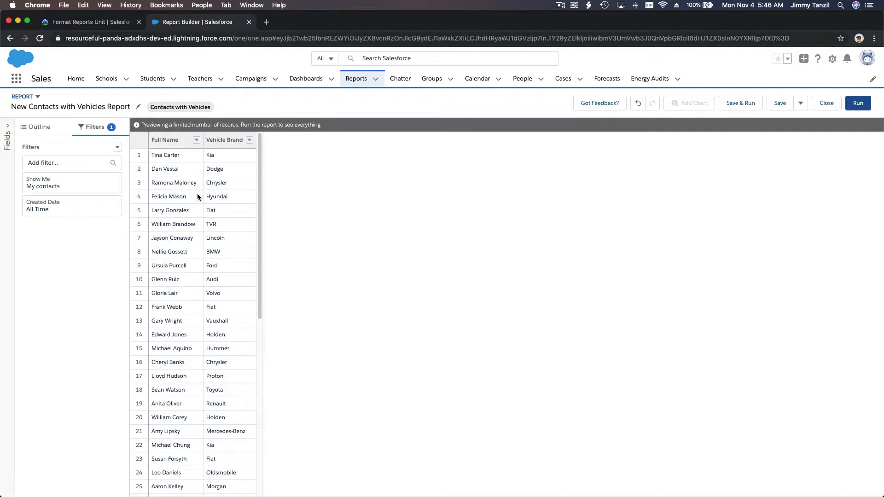
scroll(197, 196, "down", 10)
scroll(197, 196, "up", 10)
Step: Add the Year Made column to the Contacts with Vehicles report
left_click(44, 132)
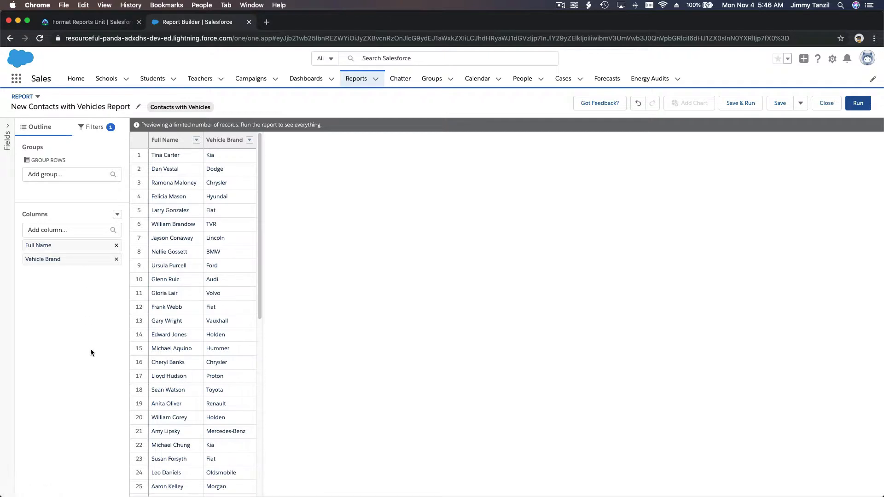
left_click(59, 229)
type("yea")
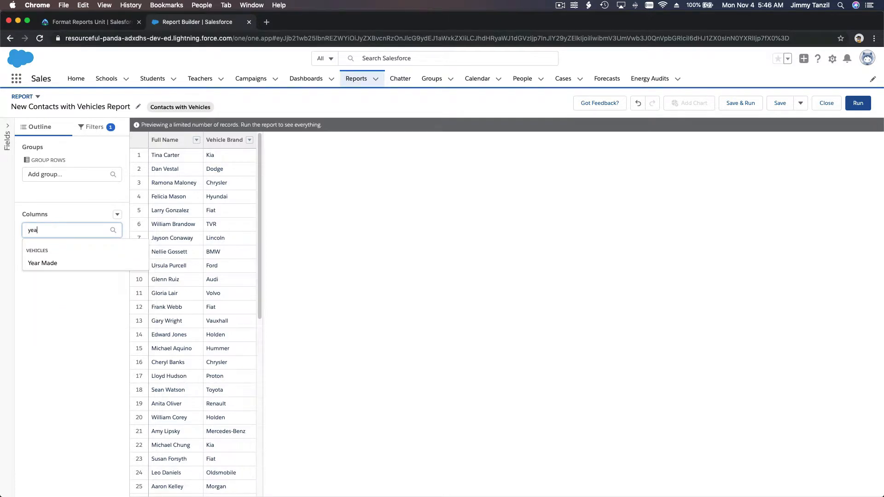
left_click(41, 263)
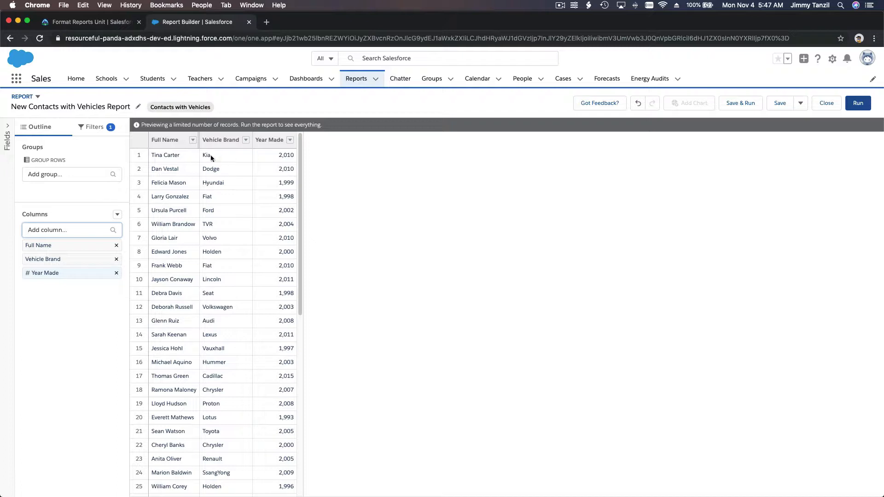
Step: Group the report rows by Vehicle Brand
left_click(71, 173)
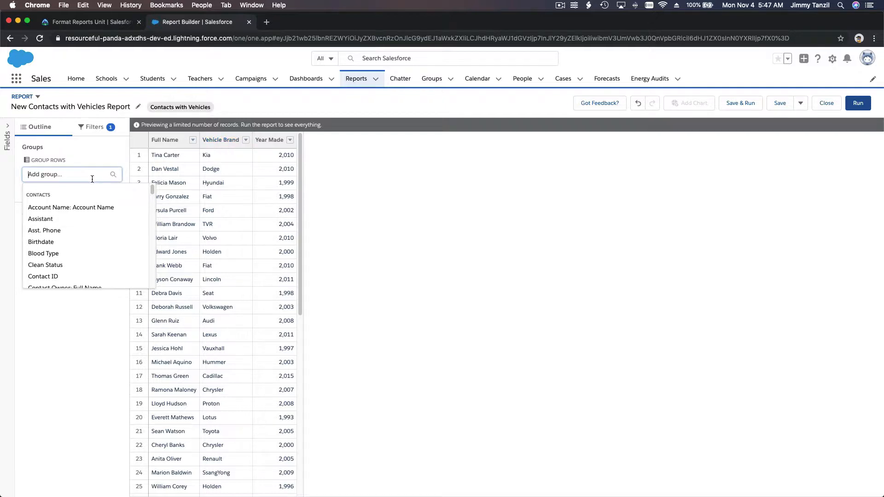
type("Brand")
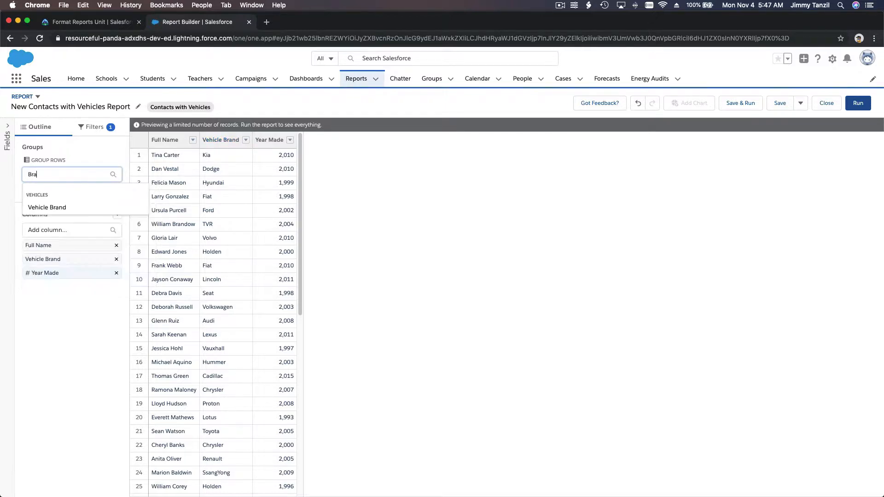
left_click(60, 208)
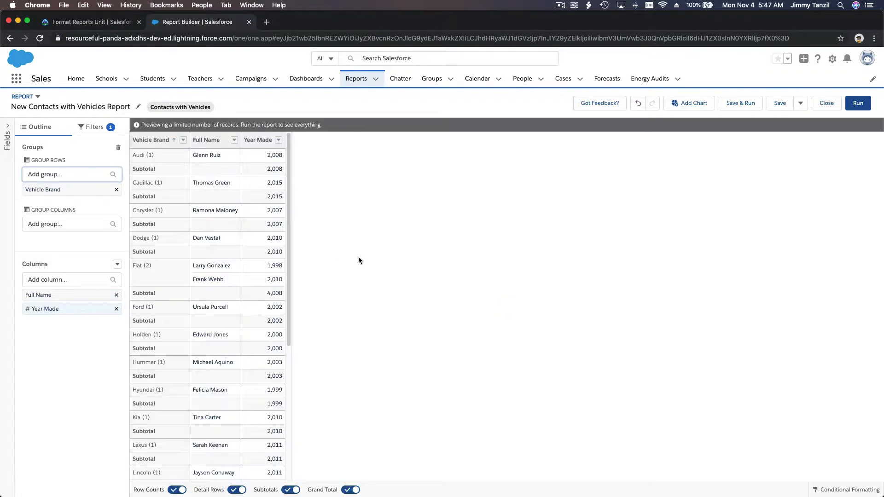
left_click(358, 257)
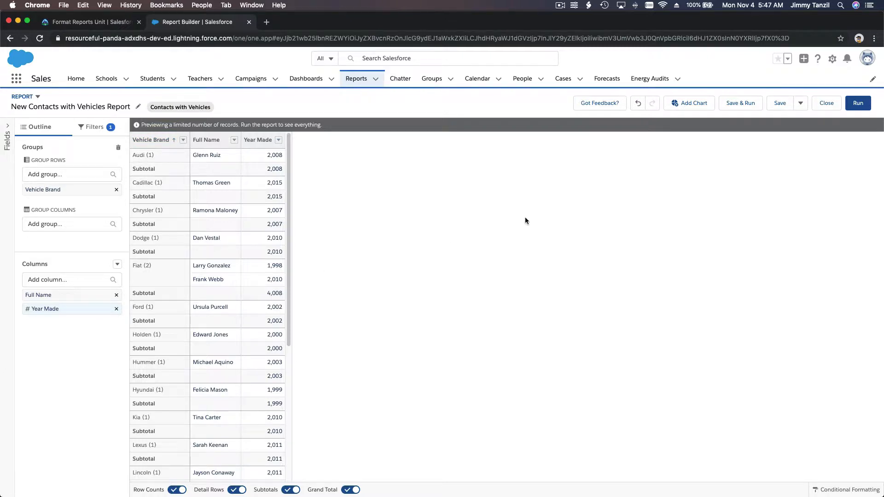
Step: Remove the Year Made column from the grouped report
left_click(279, 140)
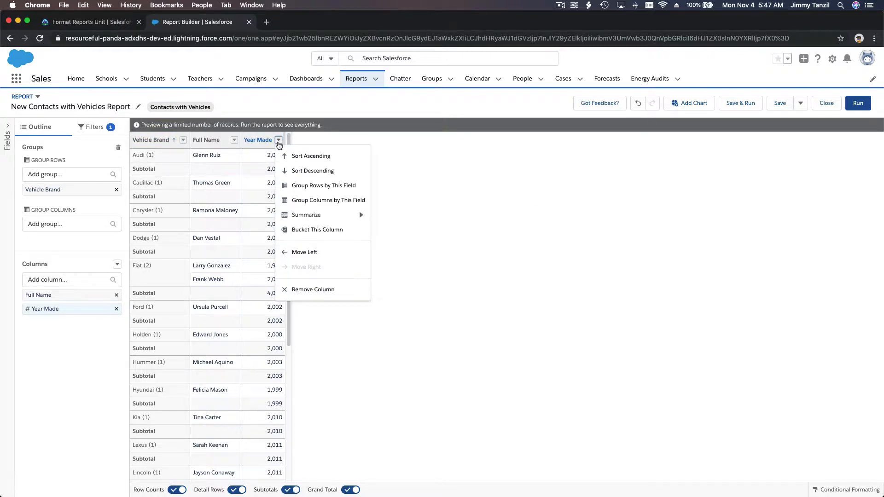
left_click(315, 288)
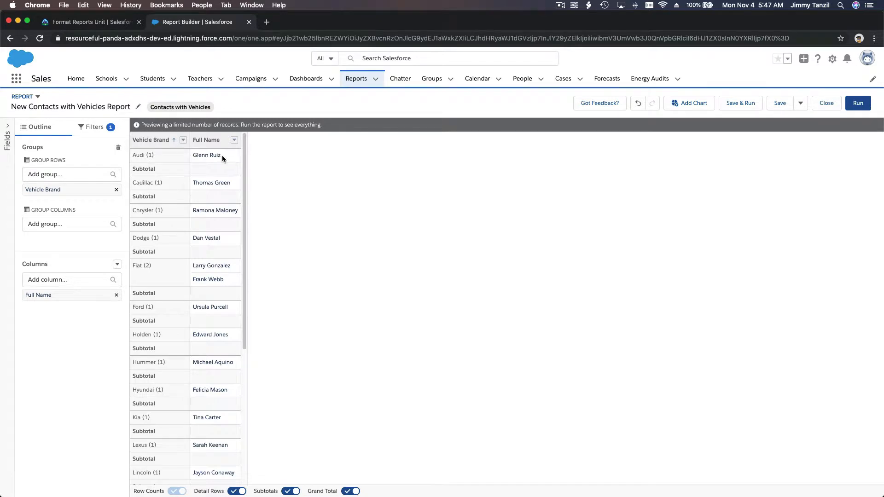
Step: Run the grouped vehicle report and turn off its detail rows
left_click(857, 103)
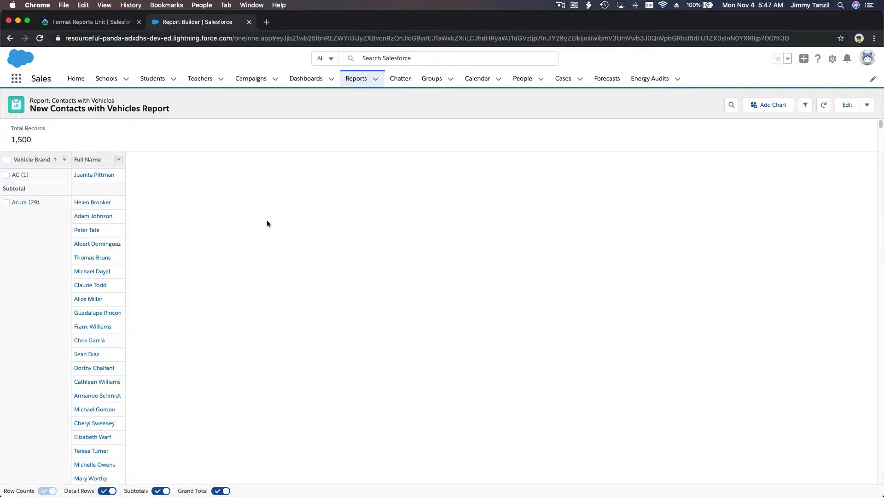
scroll(194, 203, "down", 1)
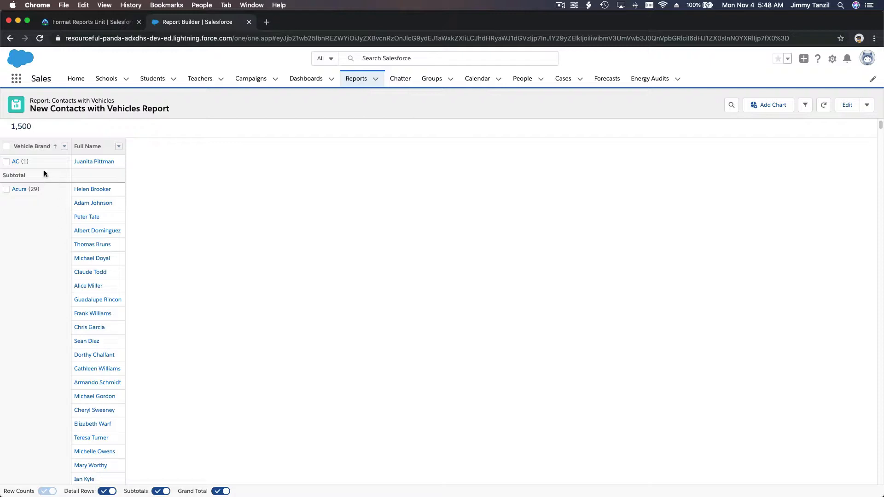
left_click(112, 492)
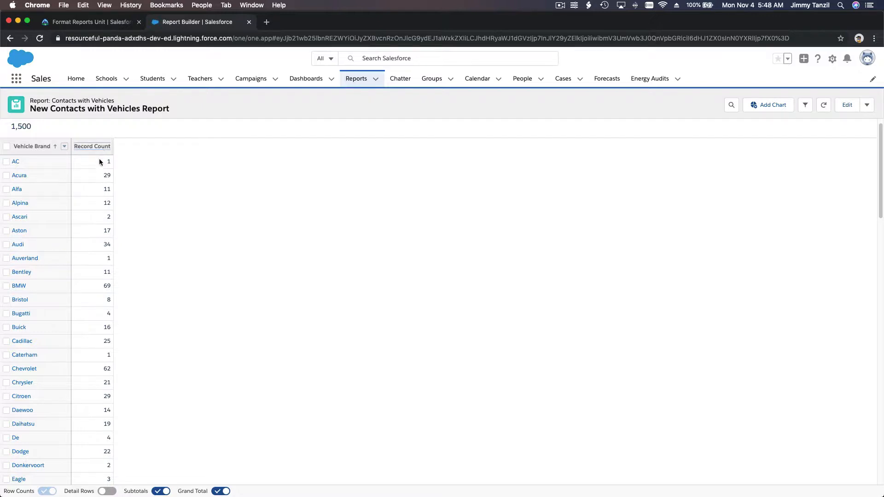
Step: Examine the record counts per vehicle brand throughout the summary report
scroll(183, 270, "down", 2)
scroll(183, 270, "up", 3)
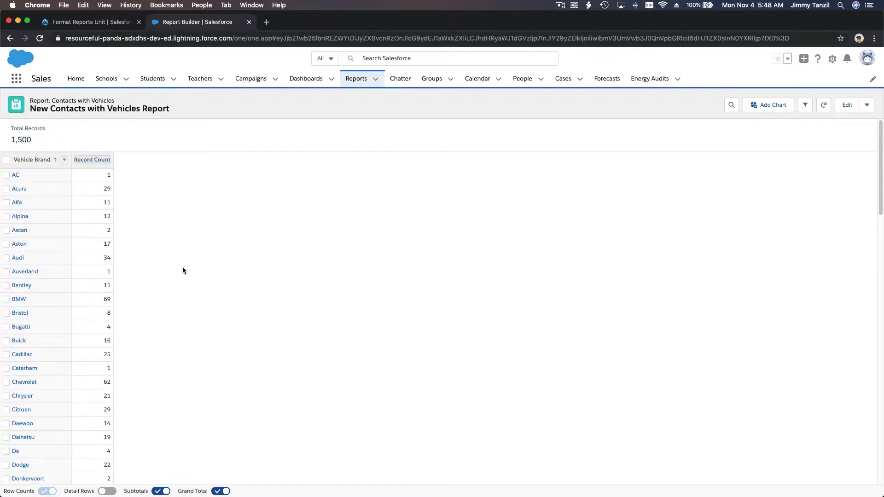
scroll(182, 270, "down", 10)
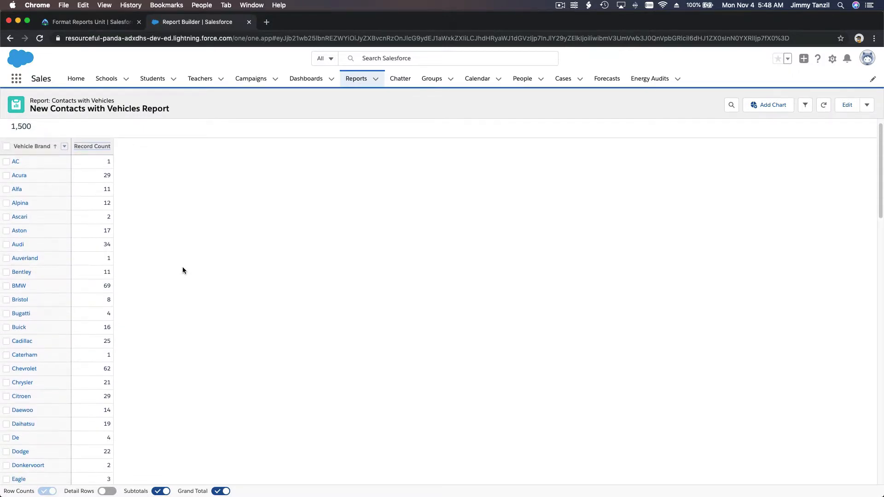
scroll(182, 270, "down", 10)
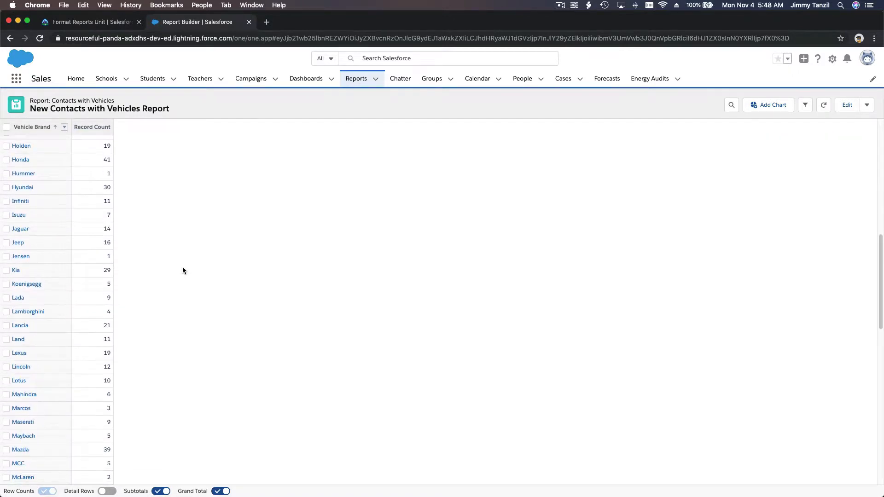
scroll(183, 270, "down", 3)
scroll(182, 270, "up", 20)
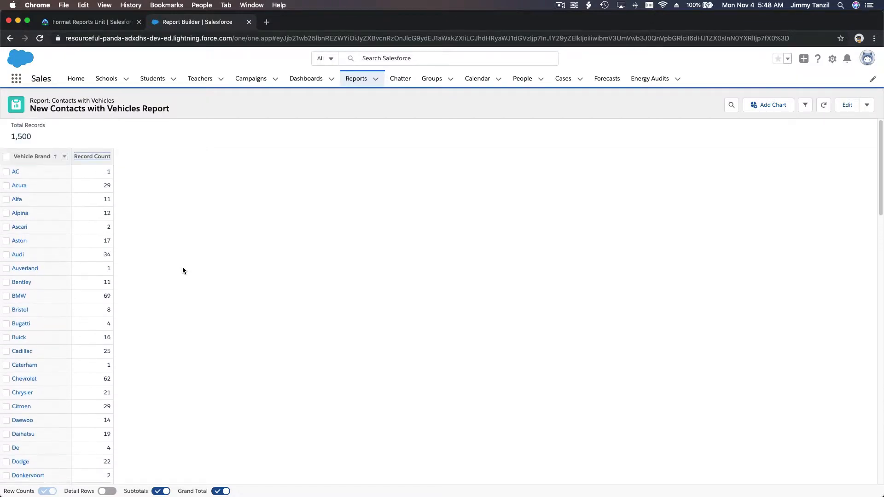
scroll(157, 237, "down", 2)
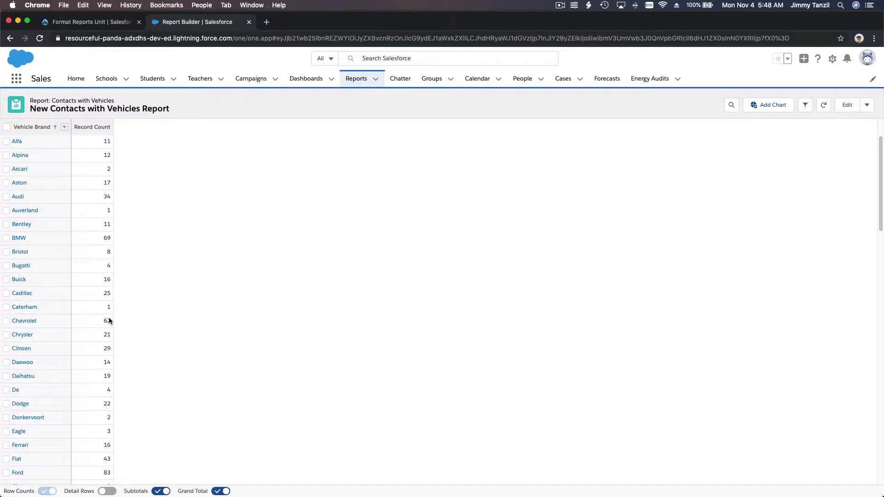
scroll(109, 321, "down", 3)
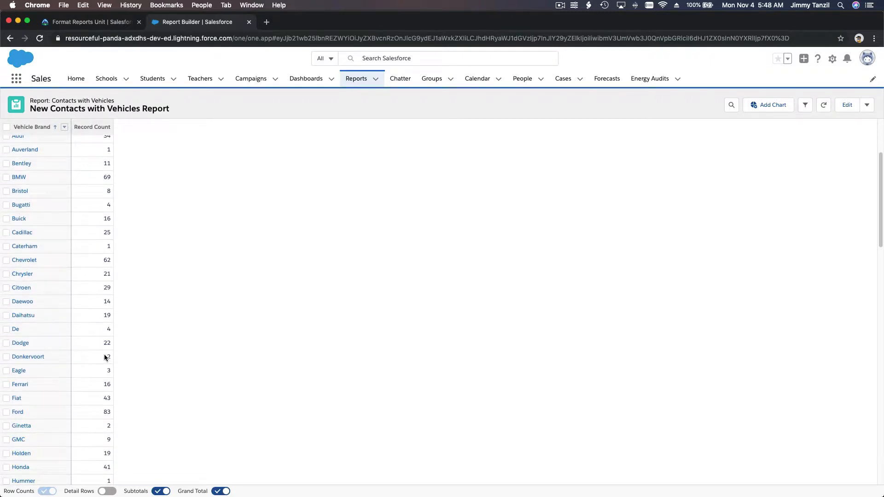
scroll(110, 348, "down", 5)
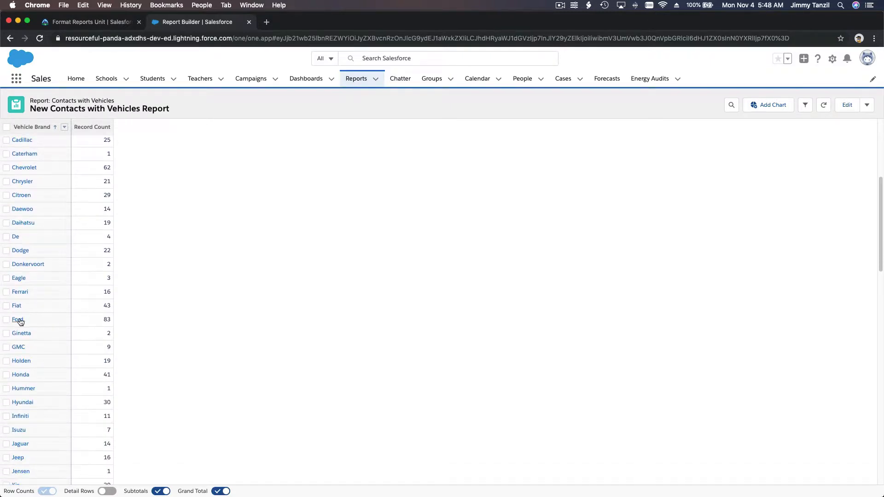
scroll(130, 313, "down", 4)
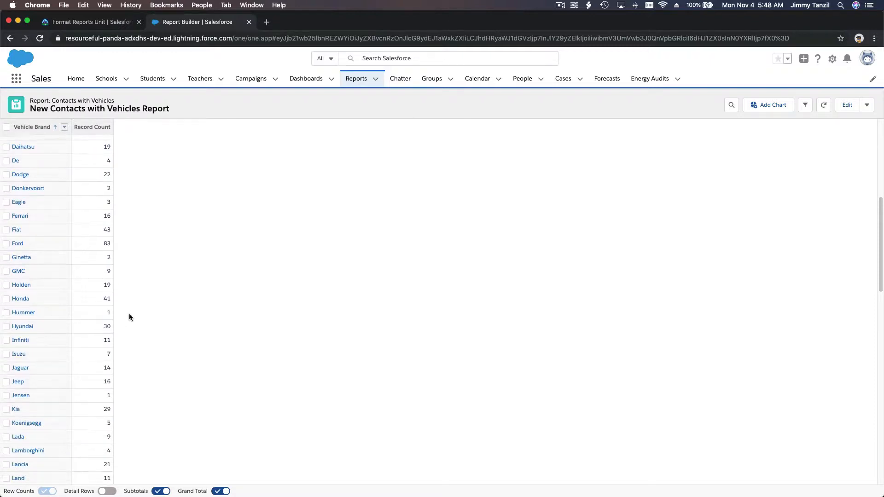
scroll(142, 291, "down", 20)
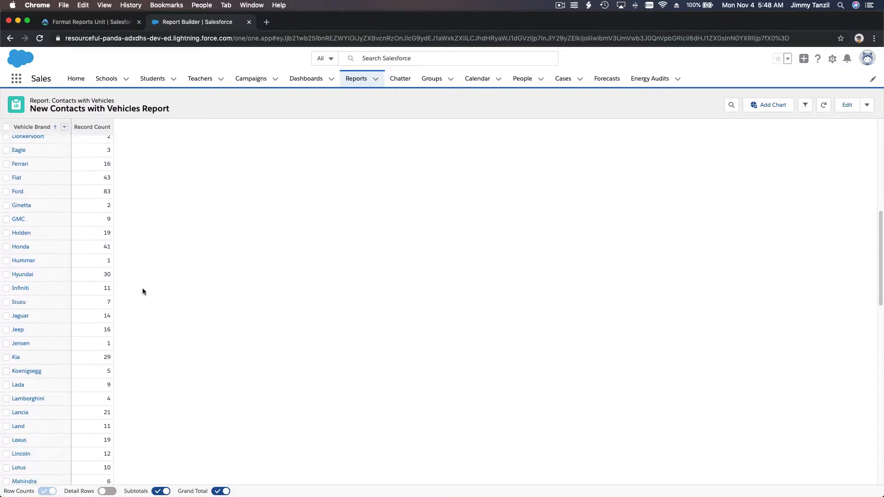
scroll(142, 291, "down", 2)
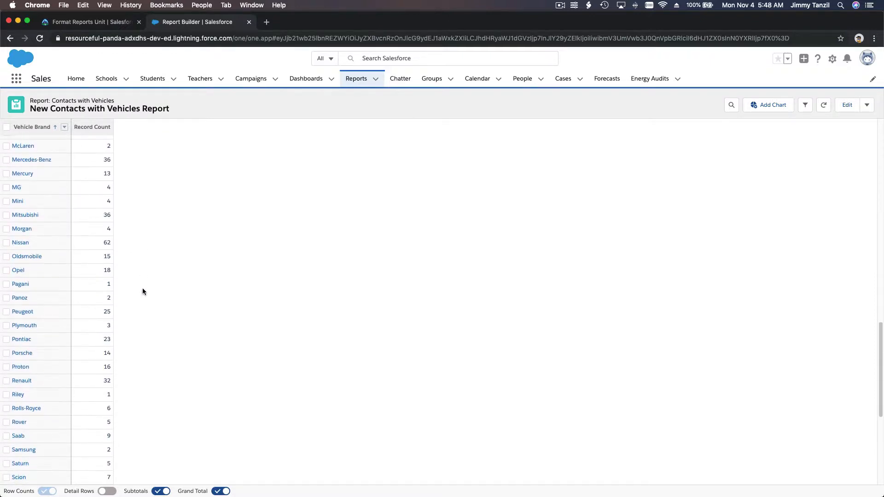
scroll(142, 290, "down", 12)
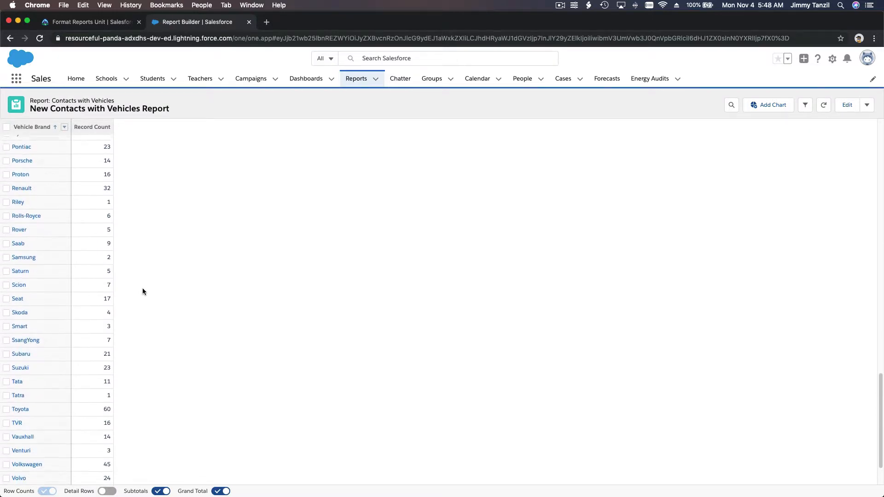
scroll(140, 291, "up", 10)
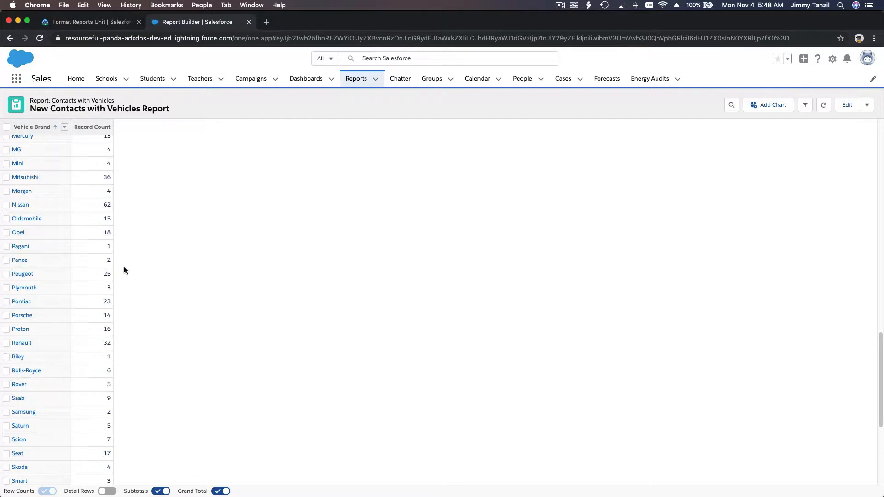
scroll(119, 272, "up", 3)
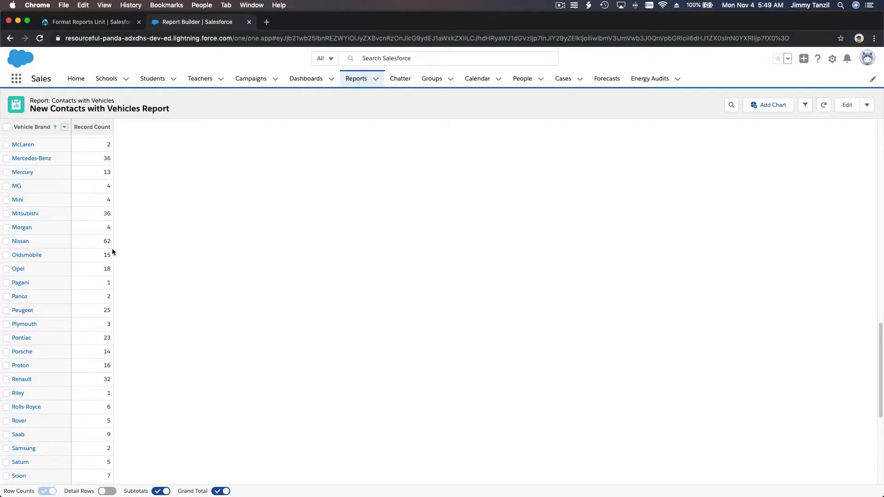
Step: Edit the vehicle report and add a filter where Vehicle Brand equals Nissan
scroll(170, 228, "up", 15)
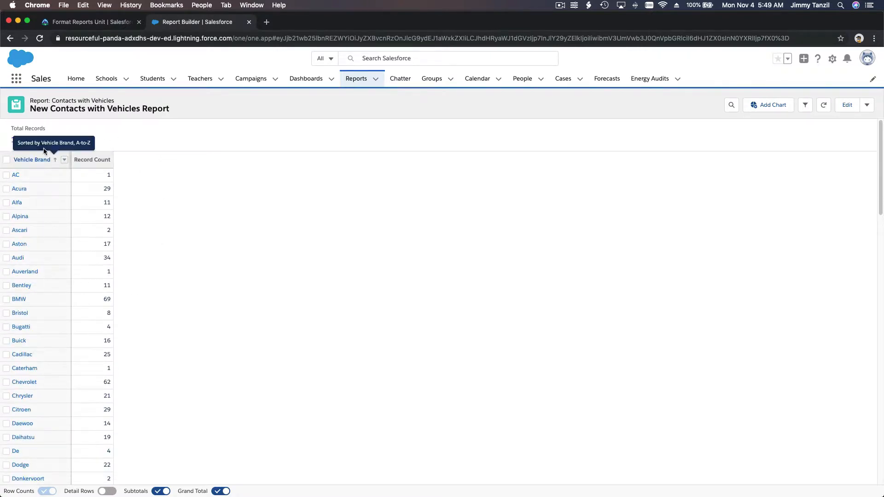
scroll(107, 294, "down", 19)
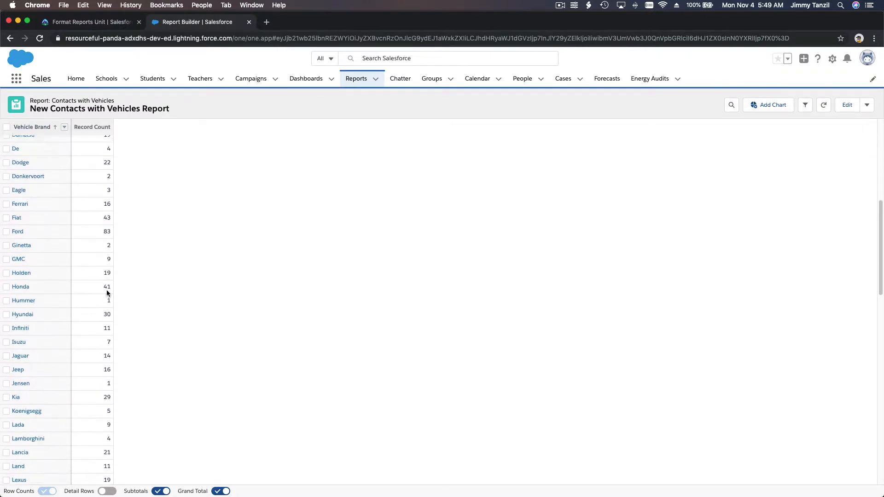
scroll(106, 294, "up", 20)
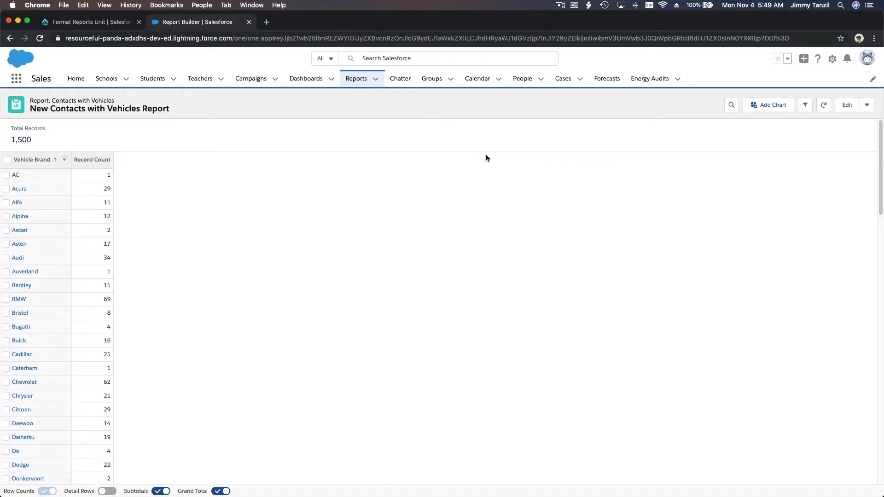
left_click(847, 105)
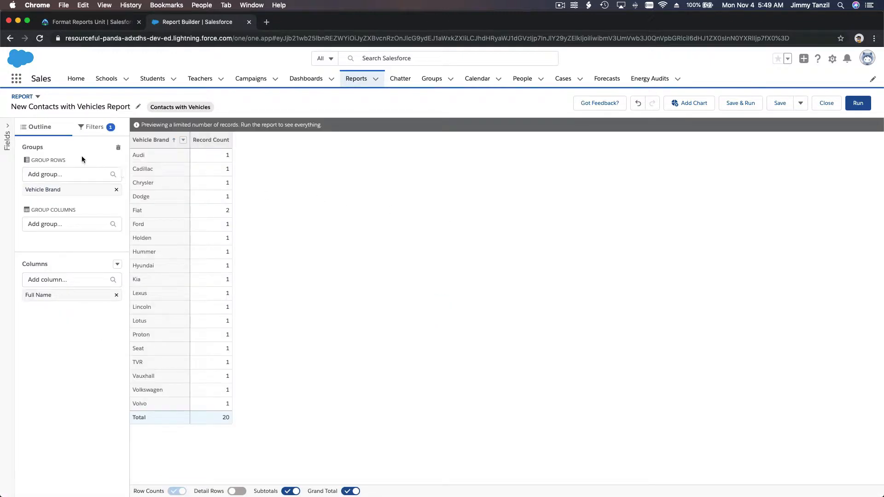
left_click(93, 133)
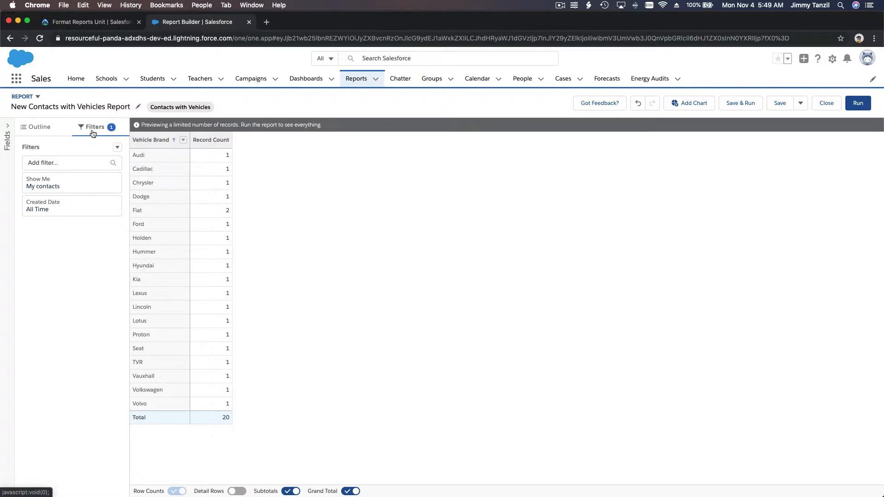
left_click(74, 164)
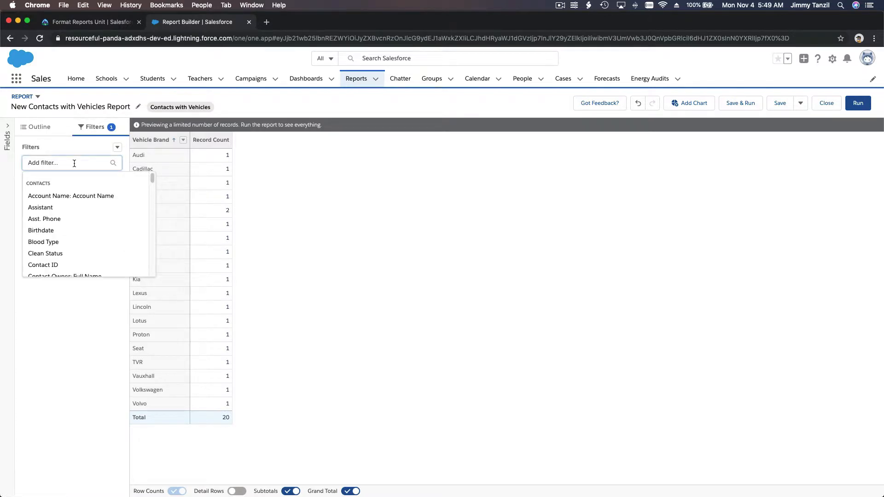
type("Br")
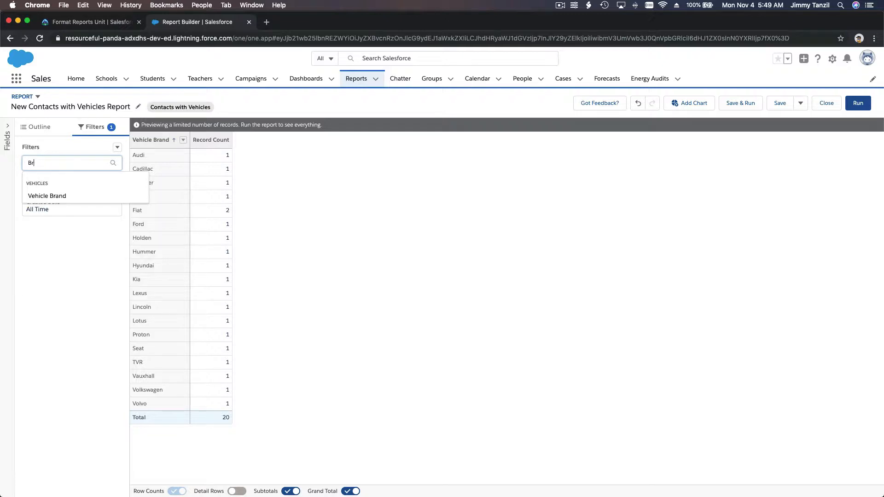
left_click(47, 195)
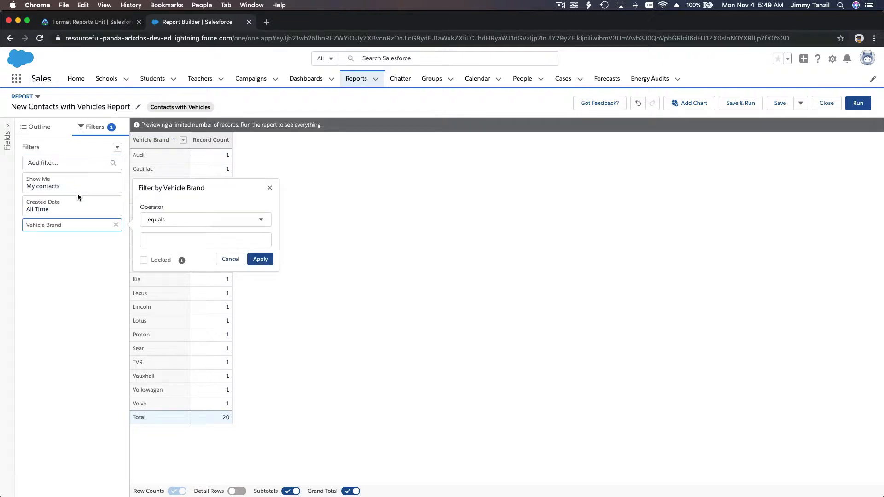
left_click(184, 240)
type("Nissan")
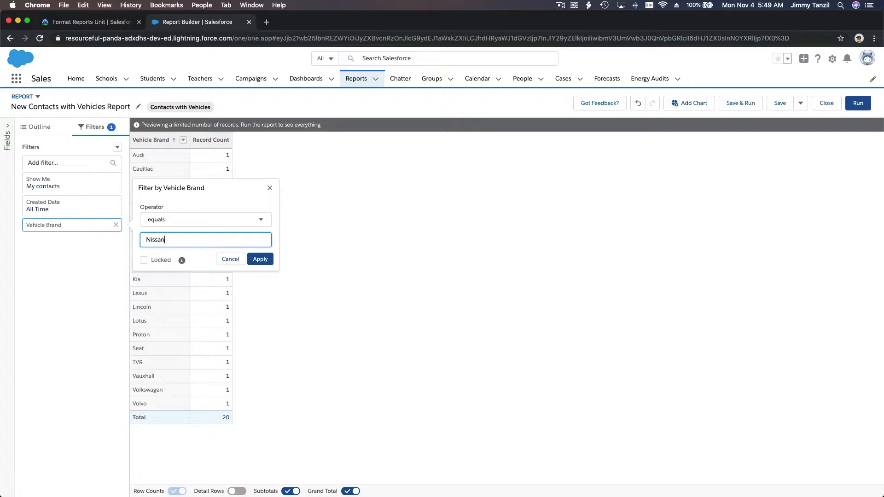
left_click(259, 260)
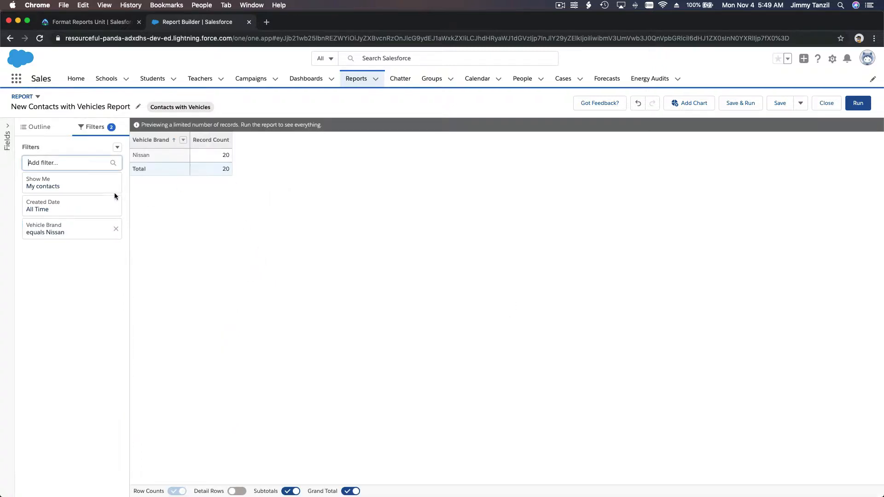
Step: Add the Email and Phone columns to the report
left_click(49, 133)
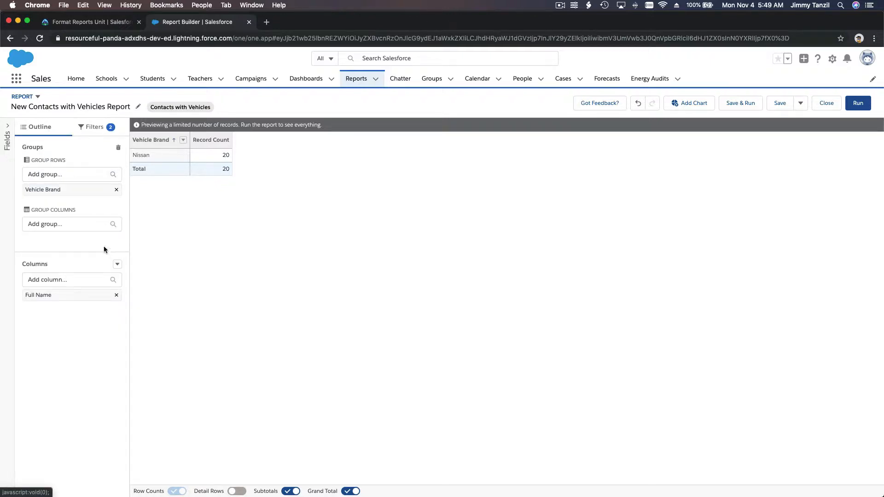
left_click(86, 282)
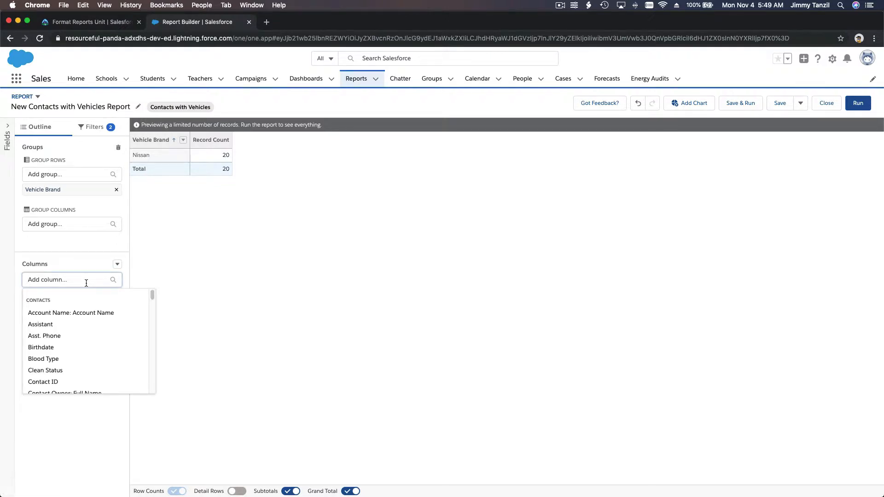
type("Ema")
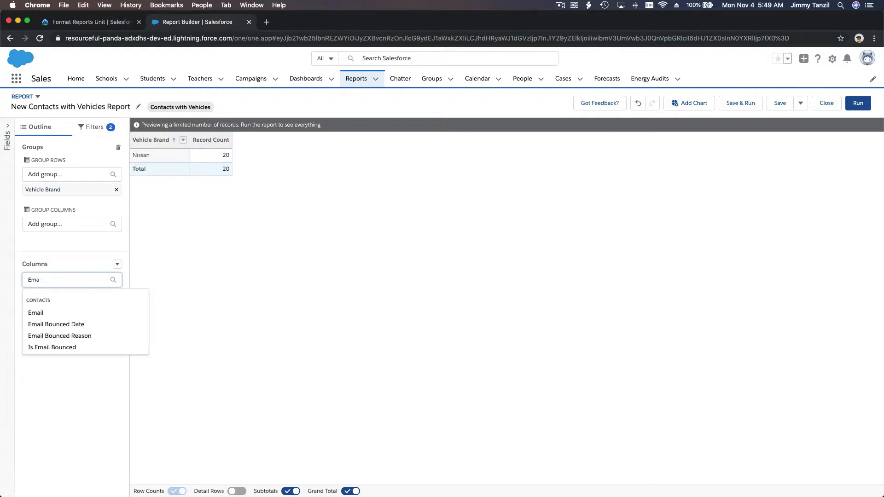
left_click(65, 313)
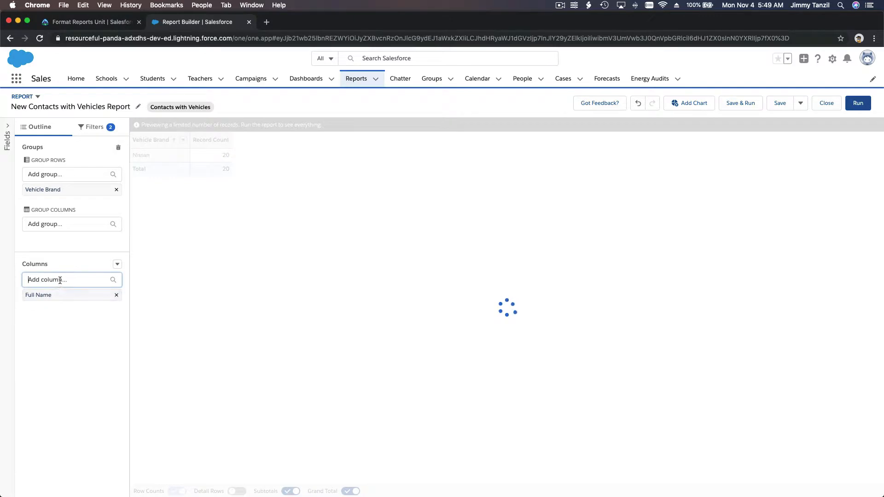
type("Call")
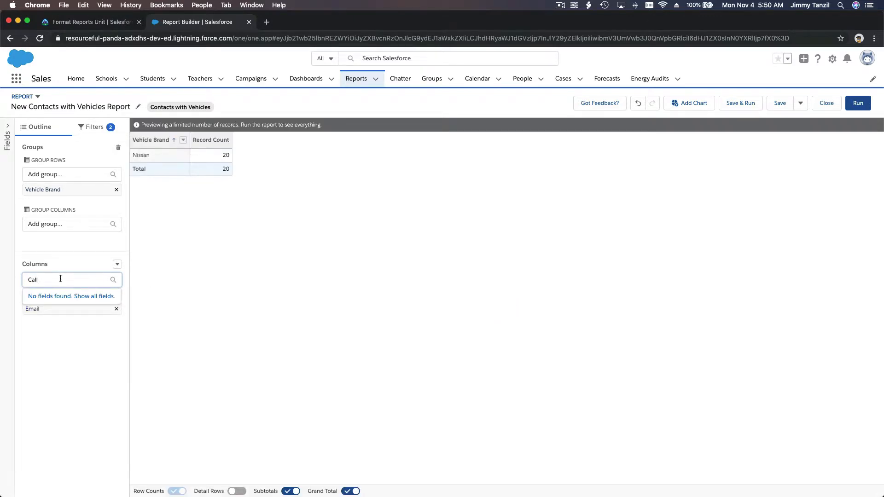
key("BackSpace")
key("BackSpace")
type("Phone")
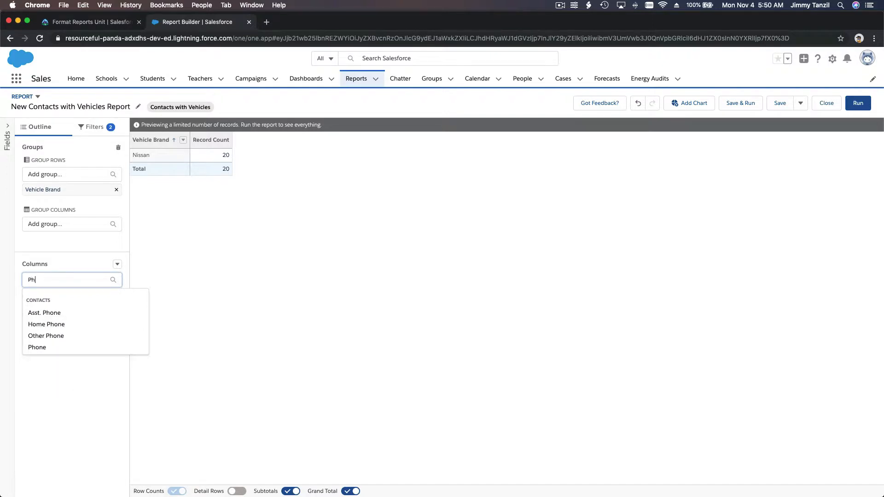
left_click(48, 348)
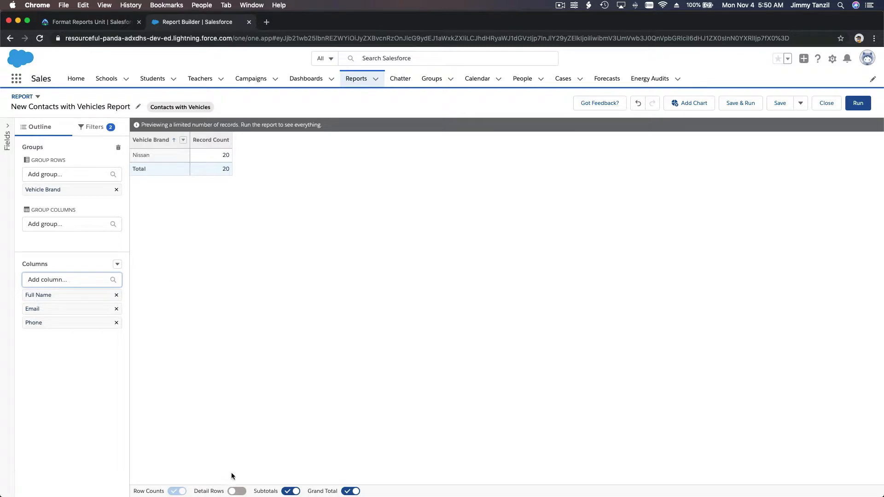
Step: Turn on the detail rows, then run the report and look through the listed Nissan contacts
left_click(236, 491)
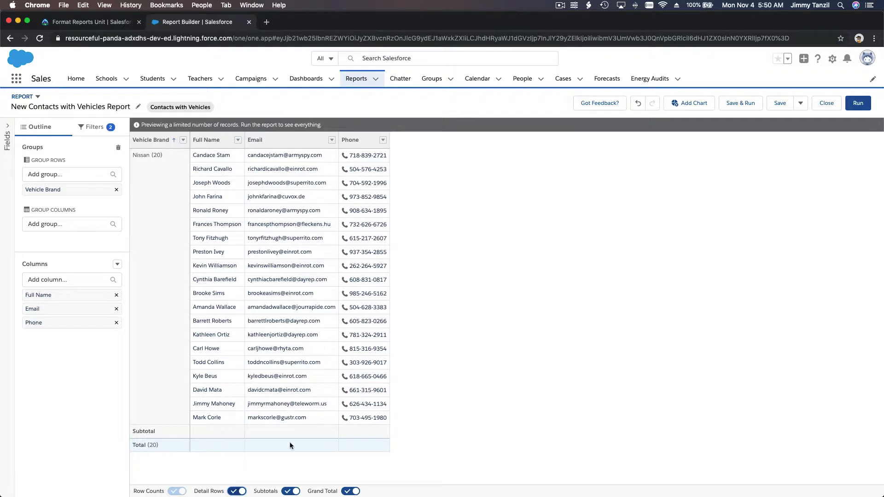
left_click(857, 103)
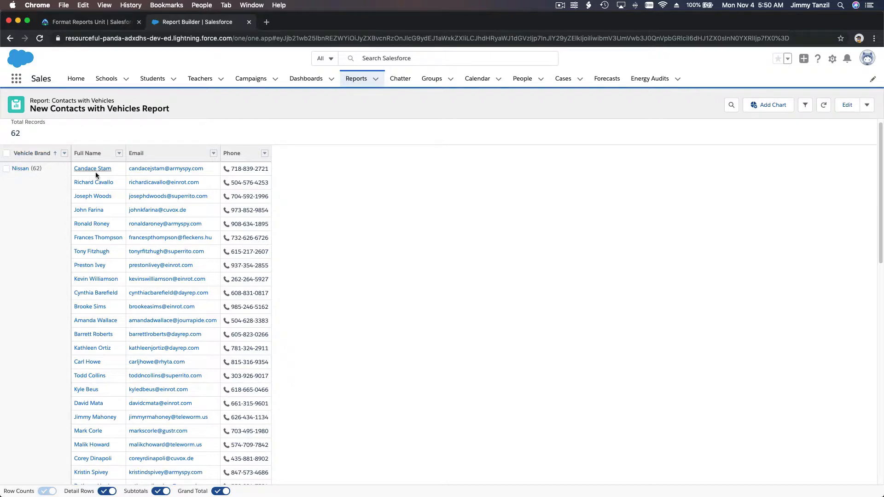
scroll(283, 223, "down", 10)
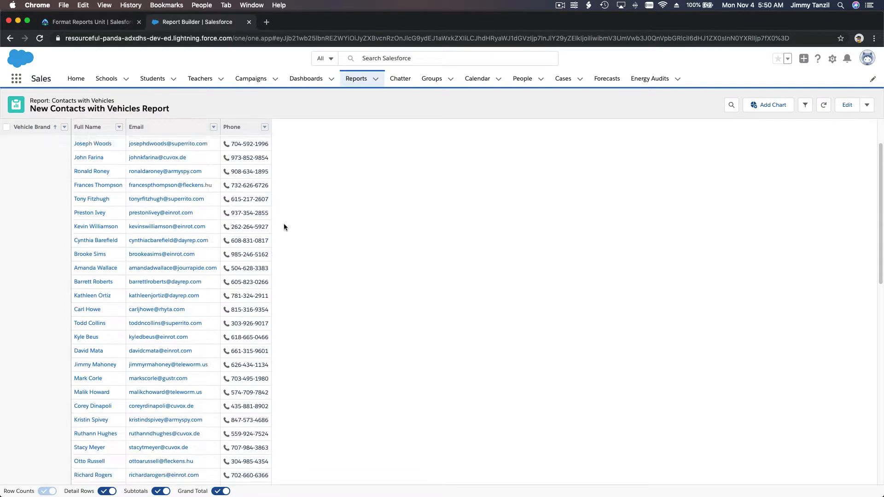
scroll(284, 226, "down", 3)
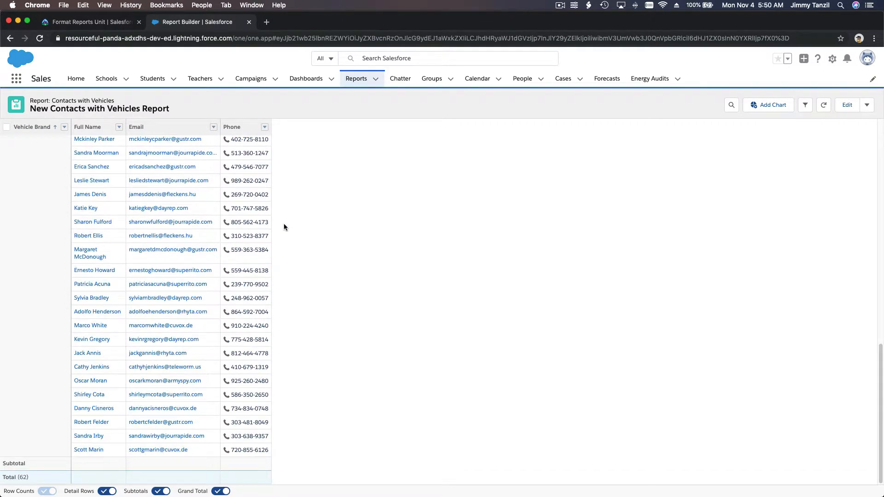
scroll(283, 226, "up", 15)
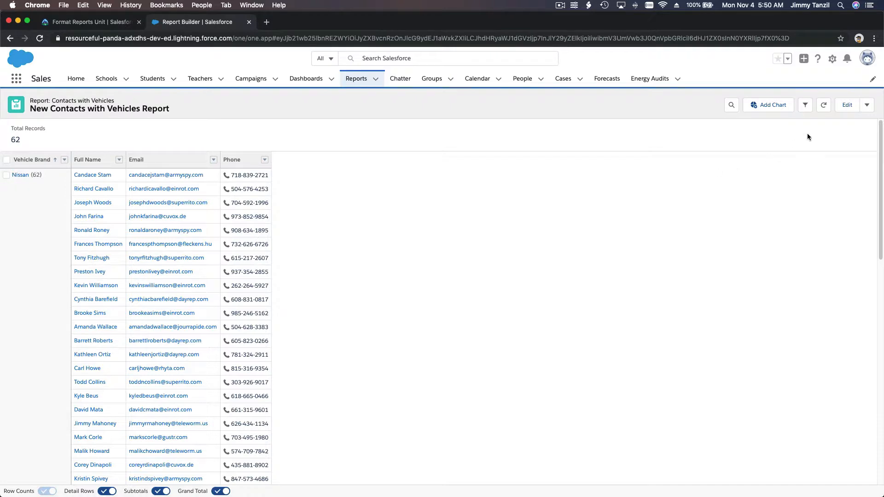
Step: Add the Year Made column to the Nissan report and run it again
left_click(847, 105)
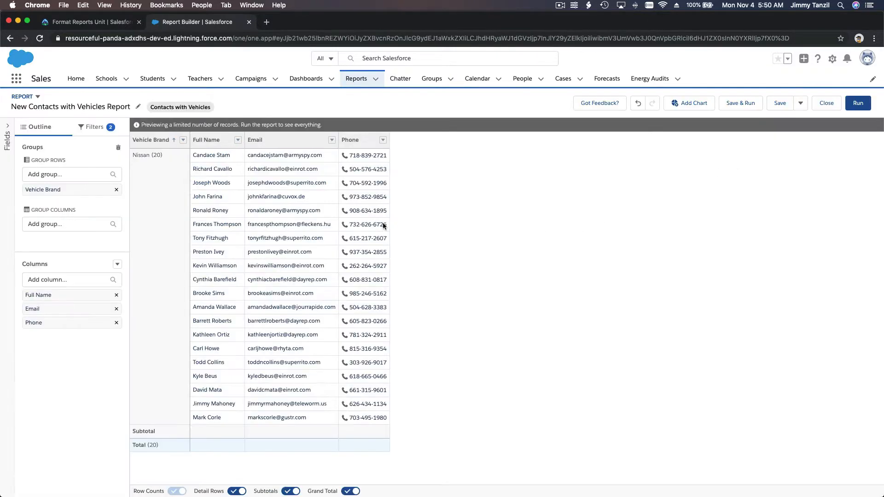
left_click(66, 280)
type("yea")
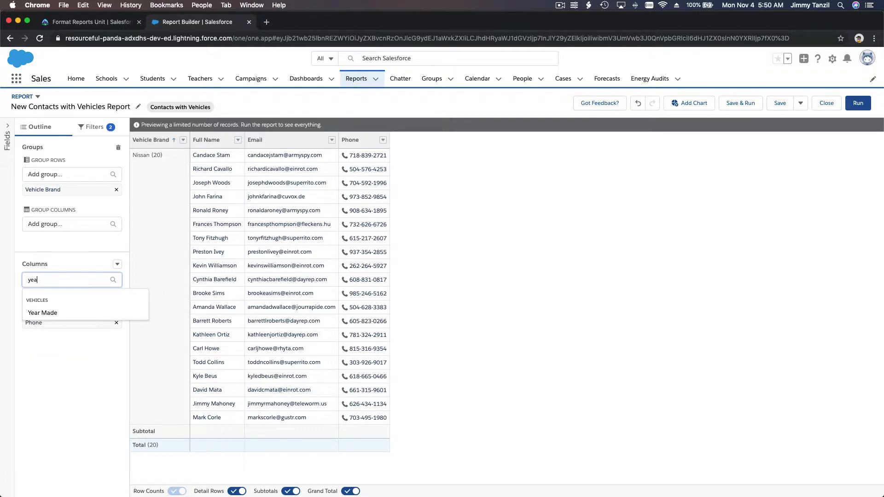
left_click(46, 312)
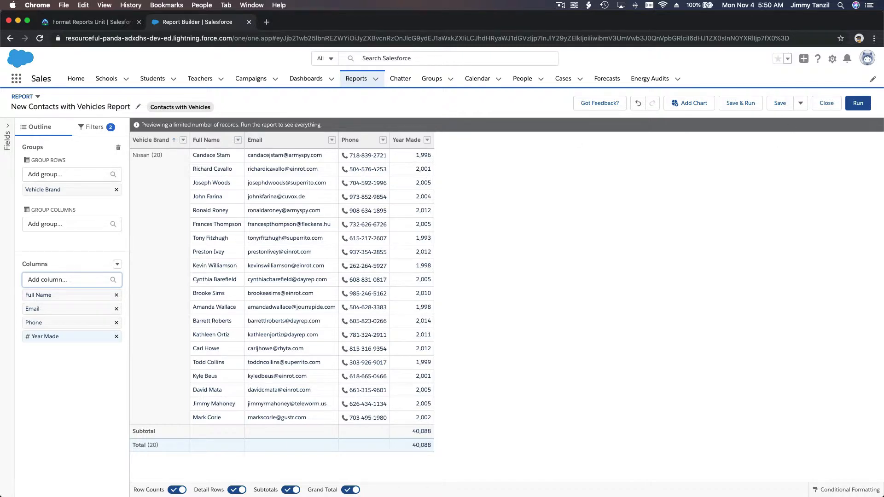
left_click(857, 102)
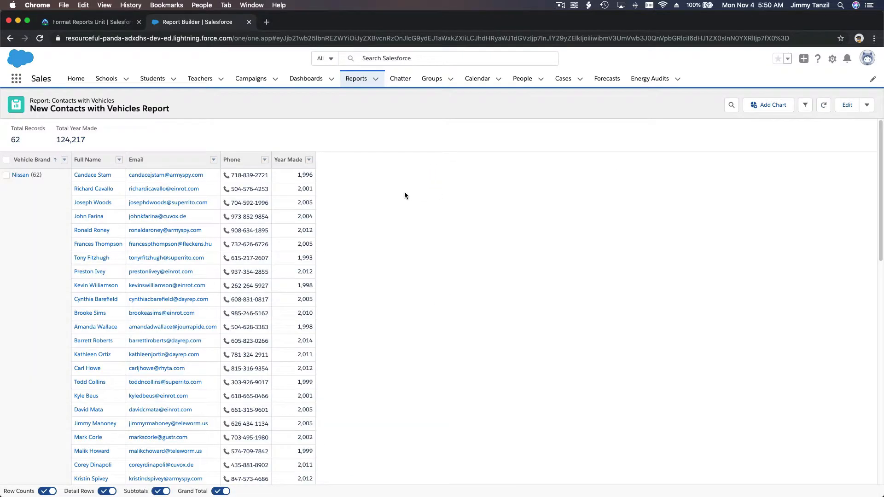
Step: Sort the Nissan contacts by Year Made in ascending order and review the sorted list
left_click(309, 160)
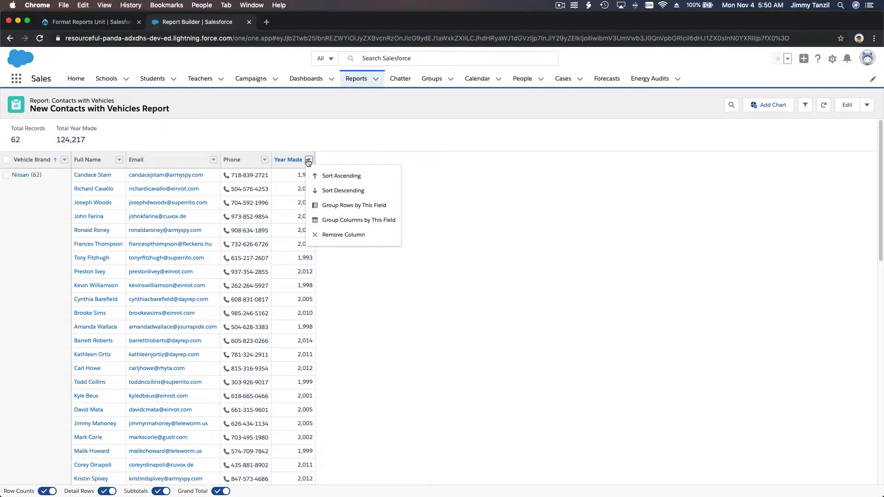
left_click(328, 176)
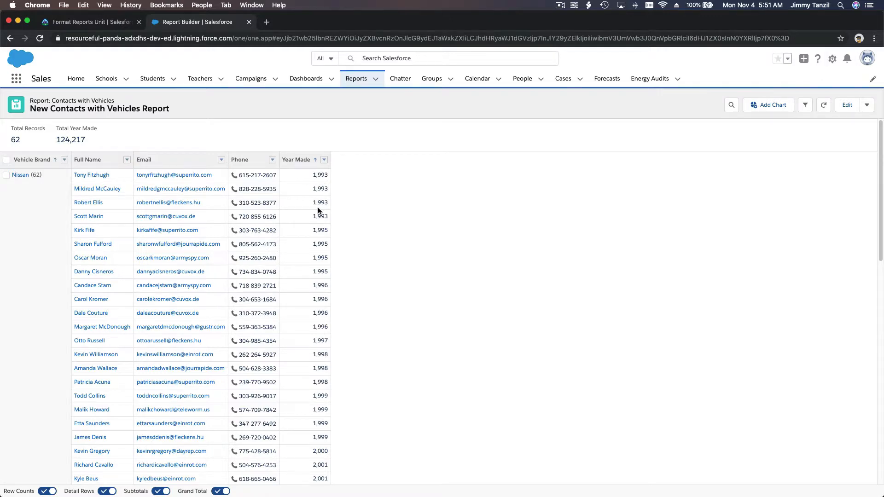
scroll(142, 320, "down", 5)
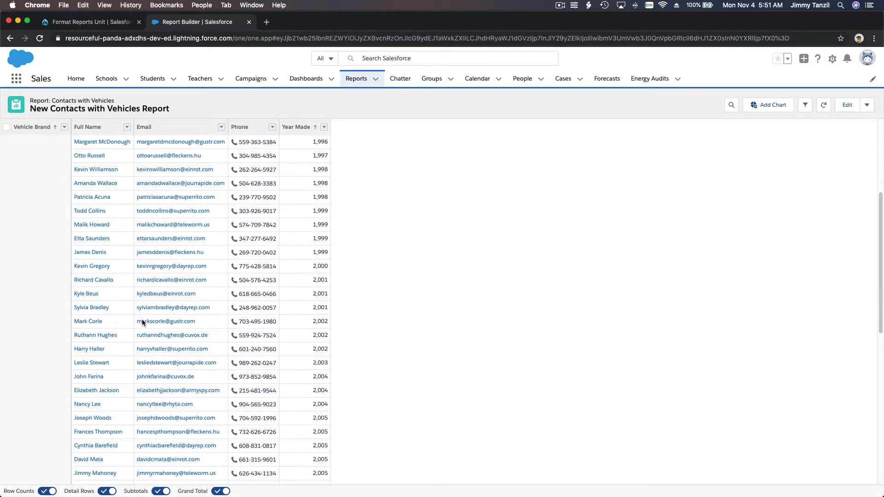
scroll(141, 319, "down", 10)
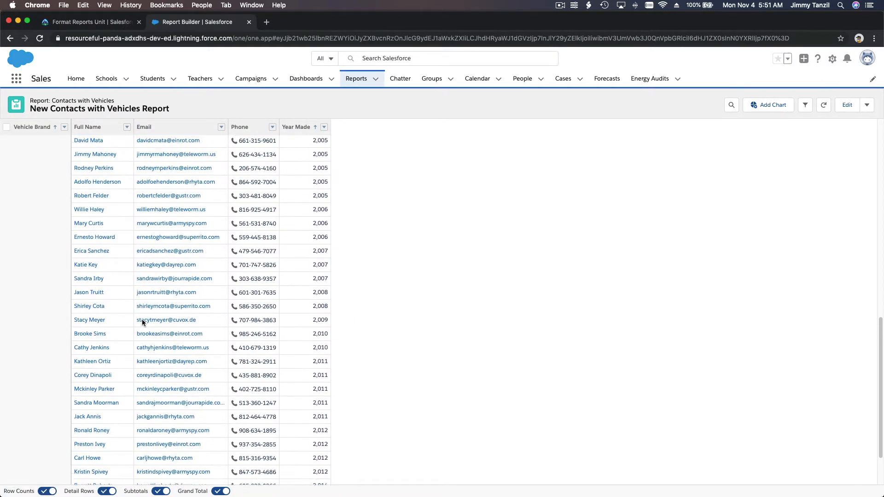
scroll(142, 319, "up", 15)
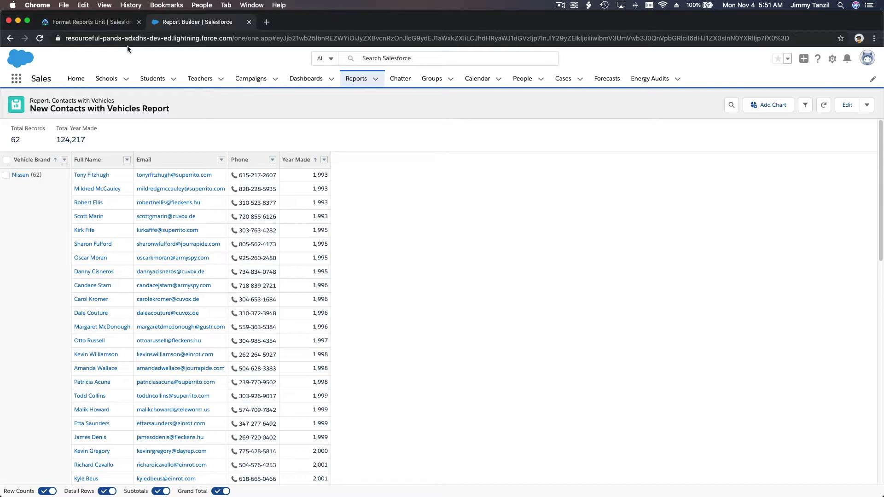
Step: Read the Trailhead unit's Summary Reports and Matrix Reports sections, then return to the vehicle report
left_click(102, 23)
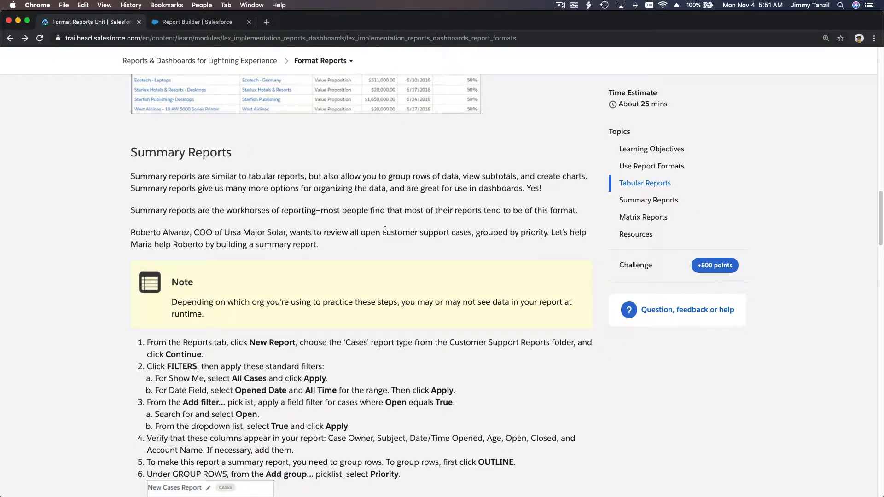
scroll(385, 229, "down", 15)
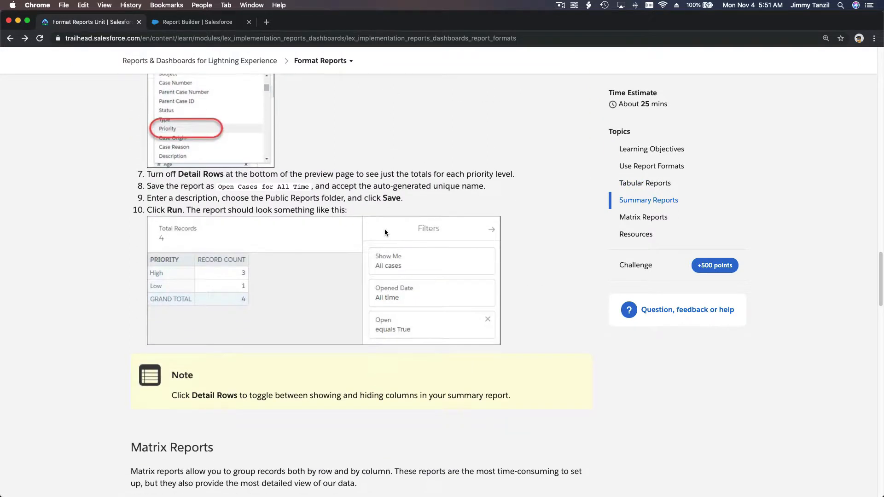
scroll(385, 228, "down", 6)
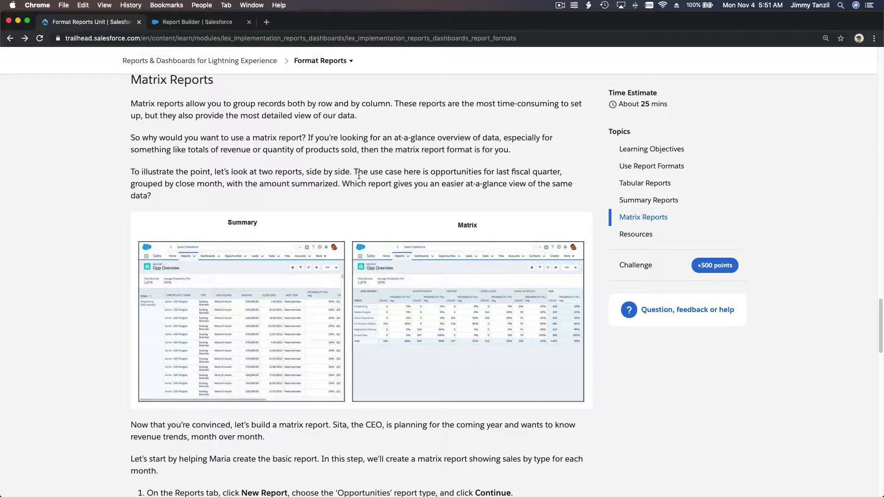
left_click(191, 25)
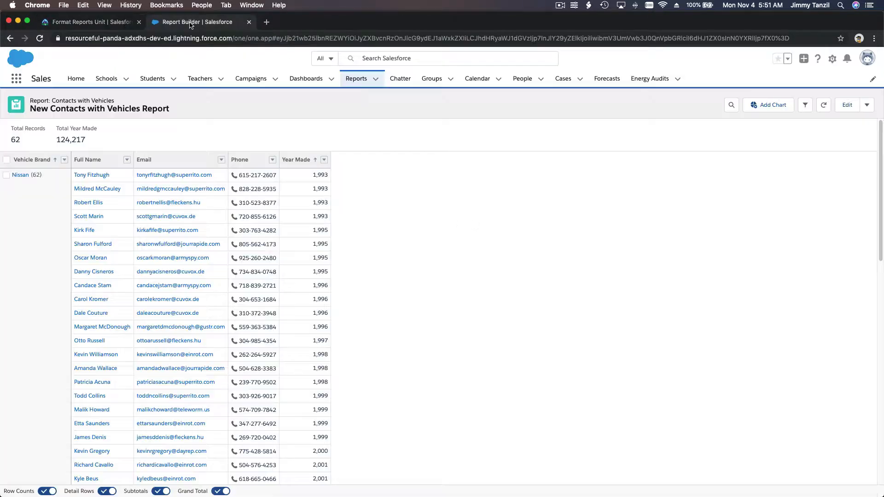
Step: Start a new report from the Reports home using the Contacts & Accounts report type
left_click(357, 81)
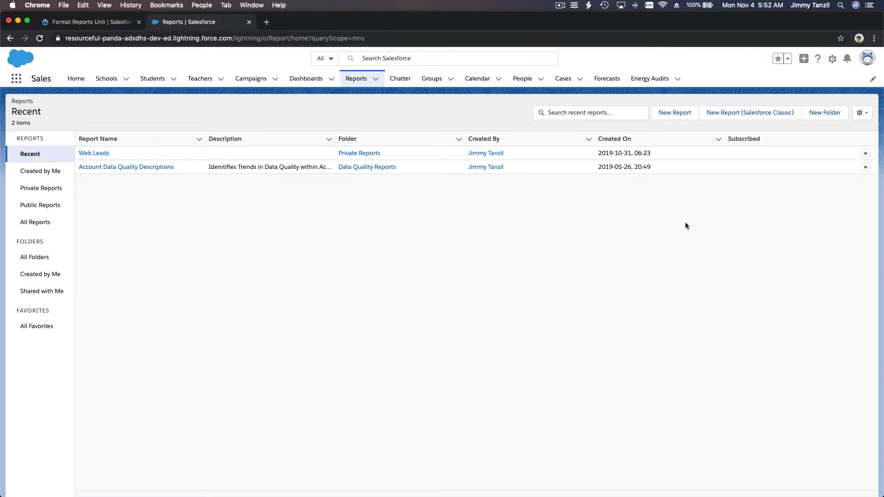
left_click(673, 113)
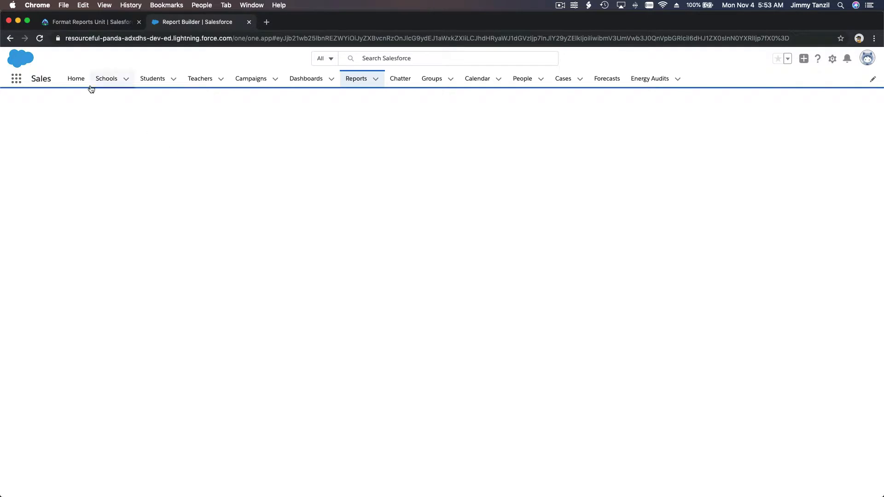
left_click(39, 39)
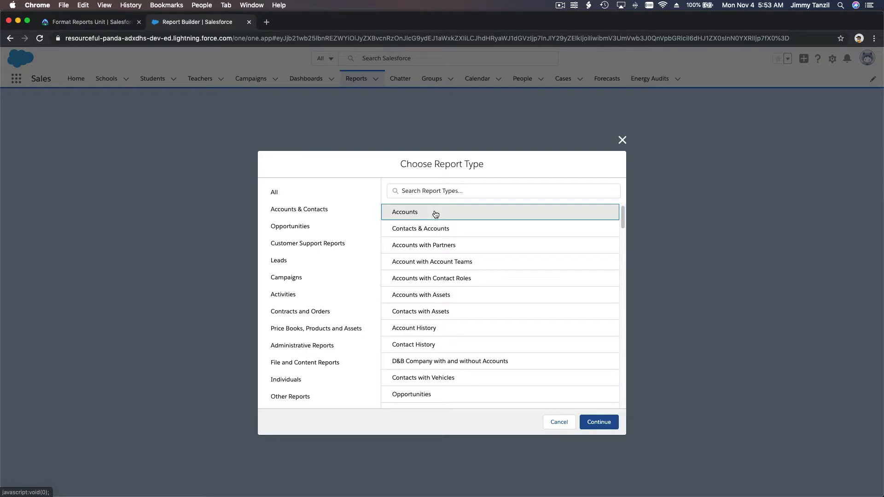
scroll(424, 226, "down", 1)
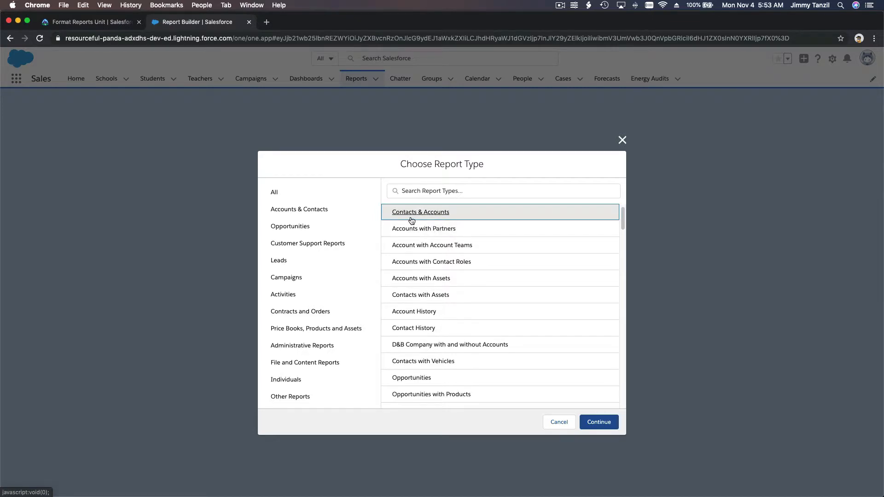
left_click(599, 422)
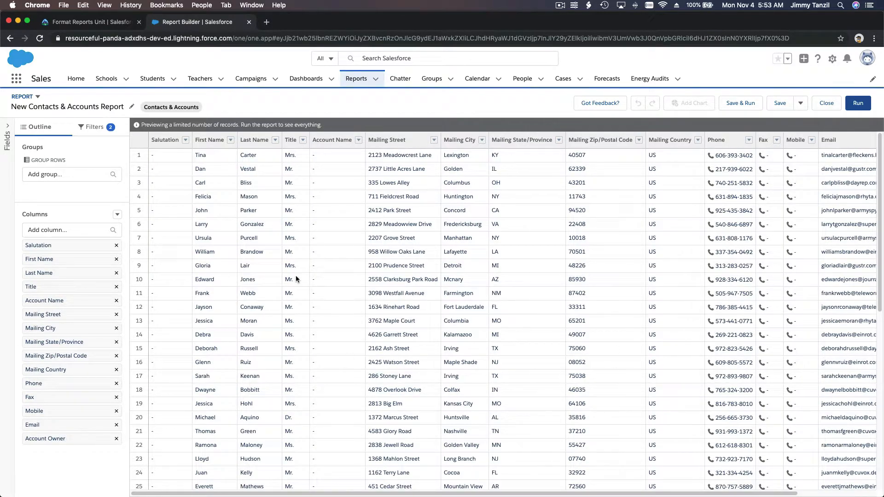
Step: Remove all default columns from the report and add the contact's Mailing State/Province column
left_click(117, 215)
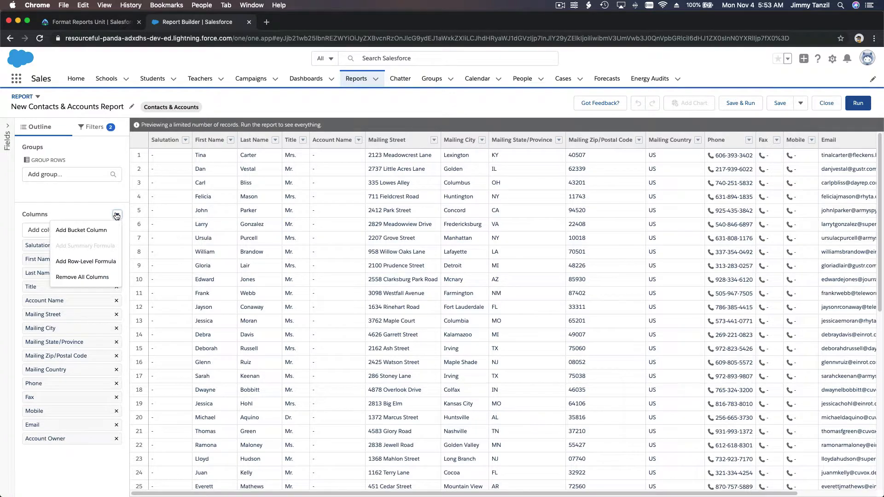
left_click(105, 278)
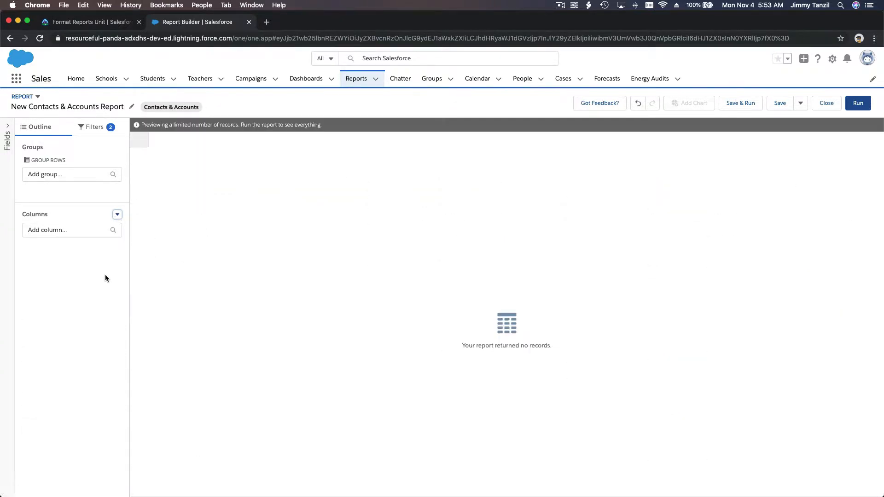
left_click(79, 230)
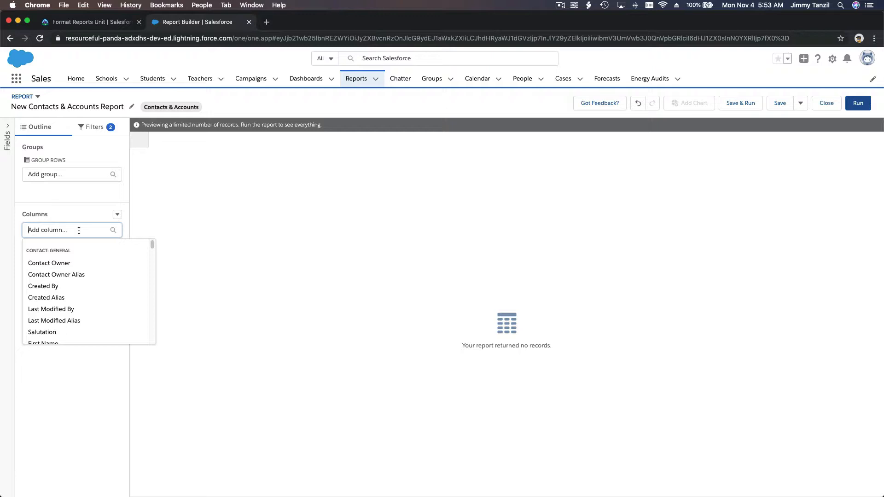
type("State")
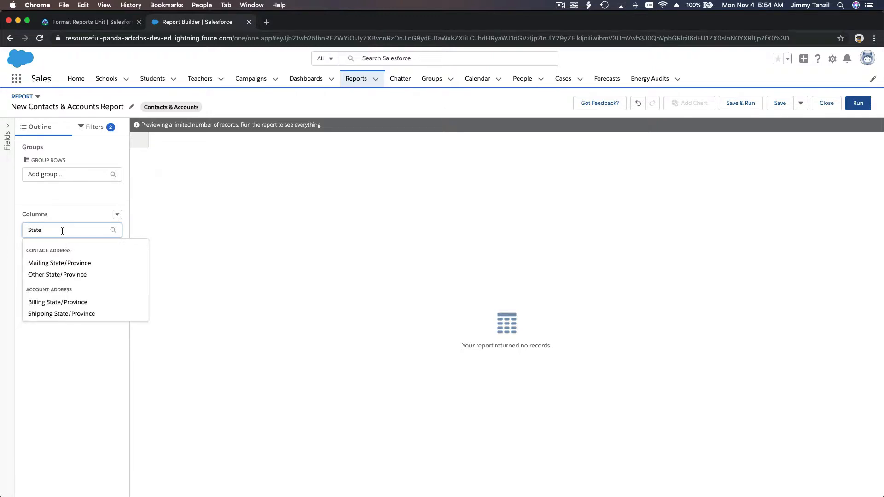
left_click(65, 264)
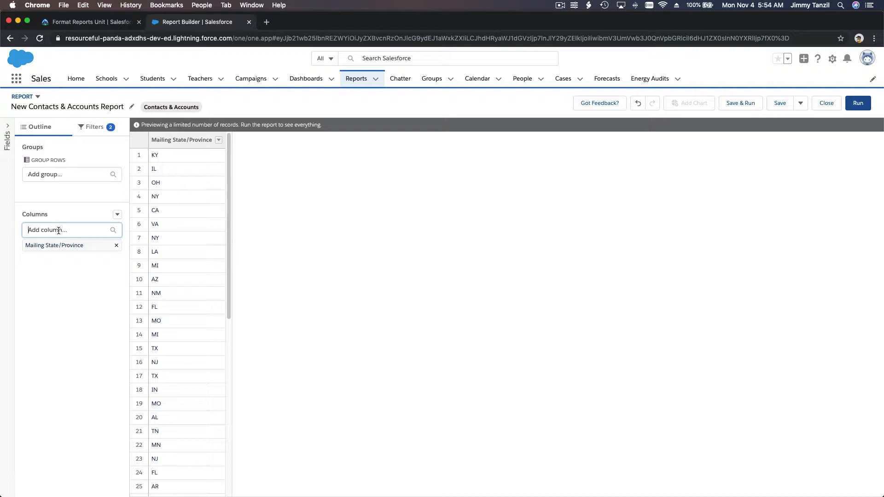
Step: Try grouping the report rows by Blood Type, and remove that row group again
left_click(58, 174)
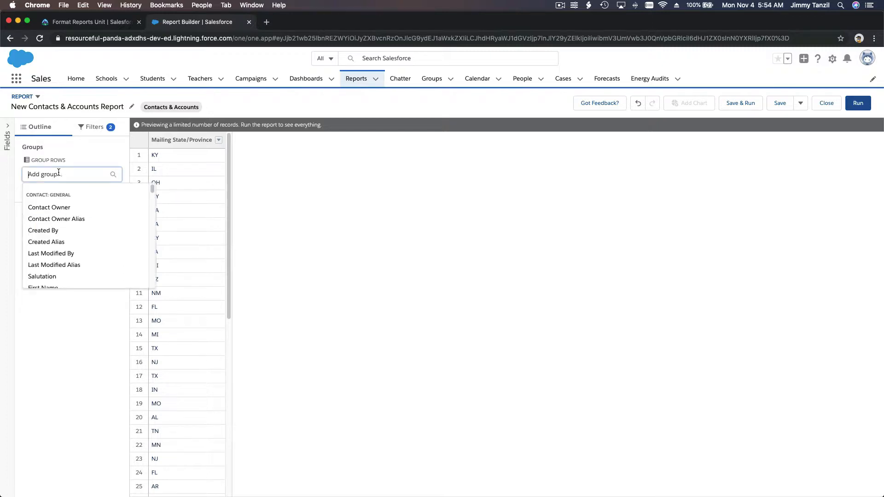
type("Blood")
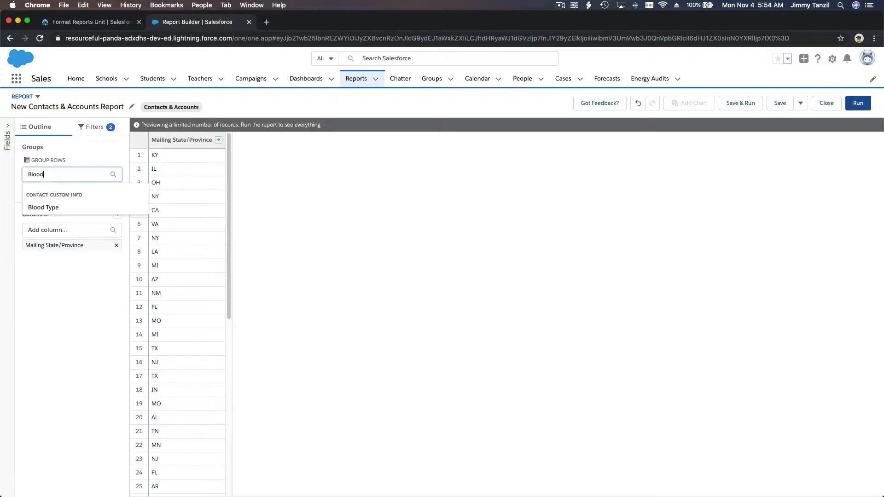
left_click(55, 207)
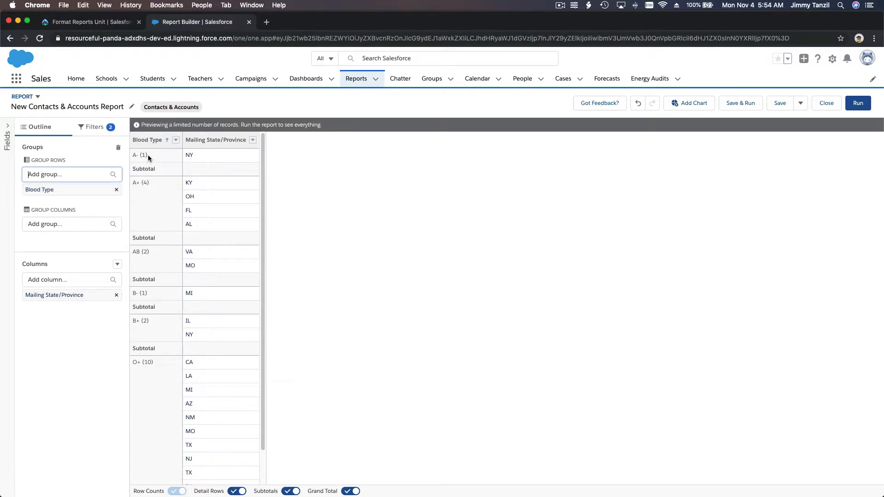
left_click(117, 191)
Step: Group the report rows by the contact's Mailing State/Province
left_click(80, 173)
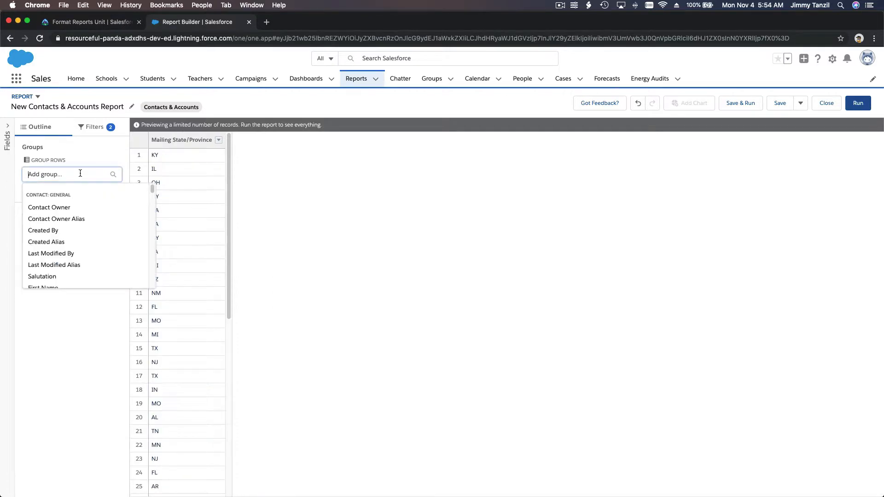
type("State")
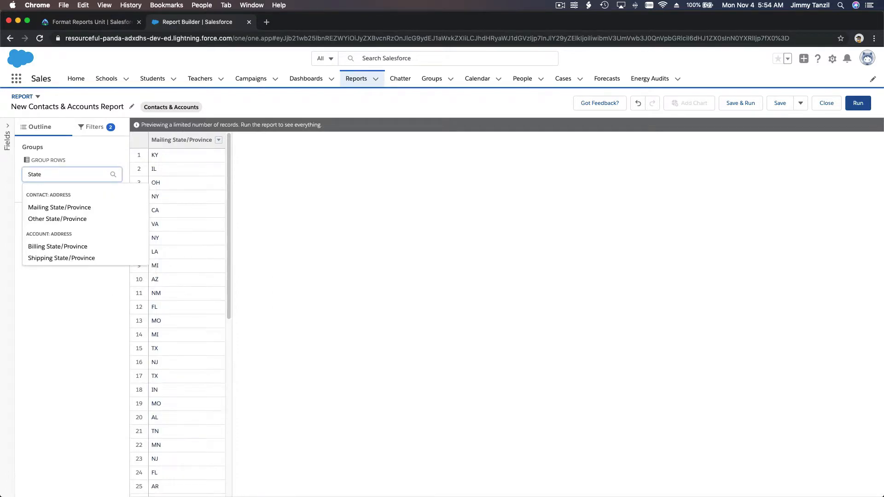
left_click(80, 208)
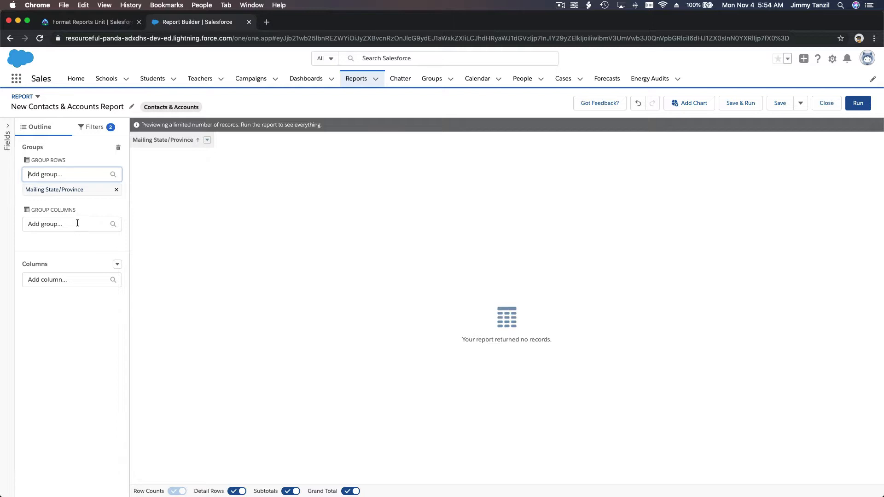
Step: Add the First Name and Last Name columns to the state-grouped report
left_click(74, 279)
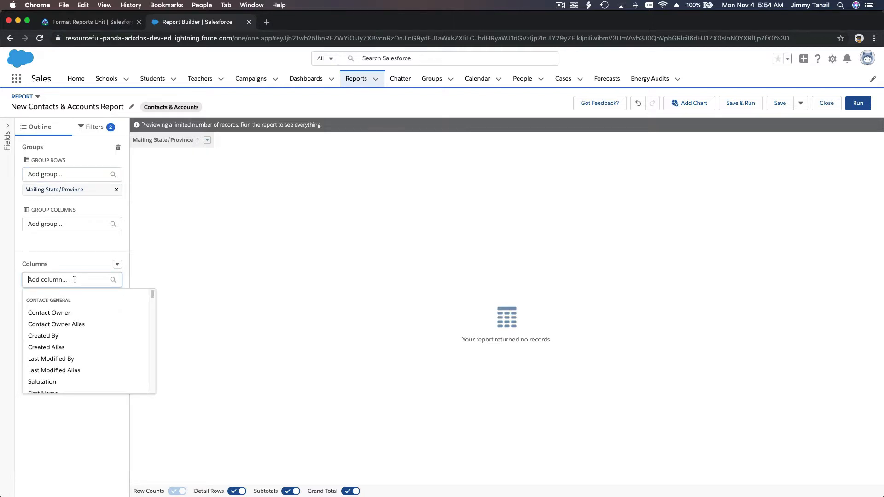
type("Firs")
left_click(62, 312)
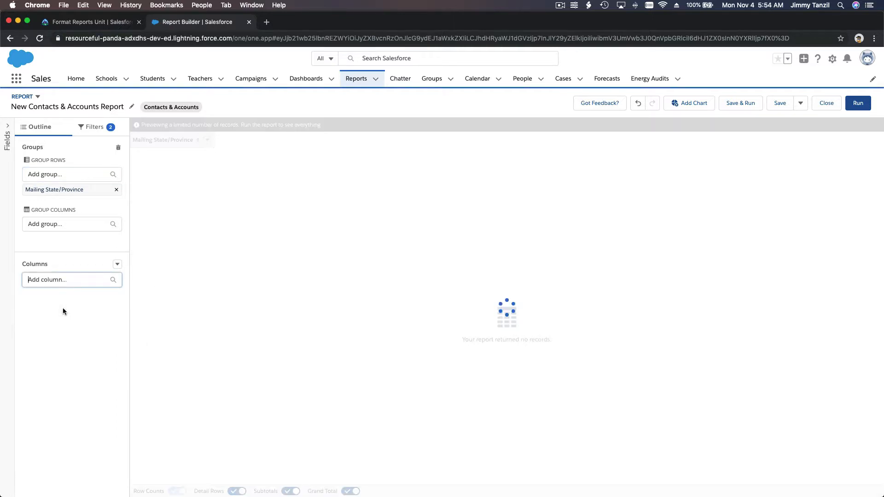
left_click(67, 279)
type("Last ")
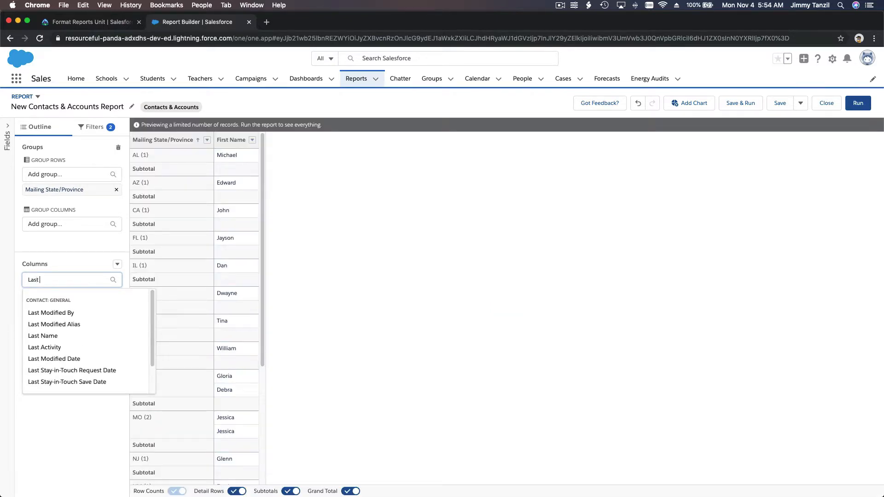
type("Name")
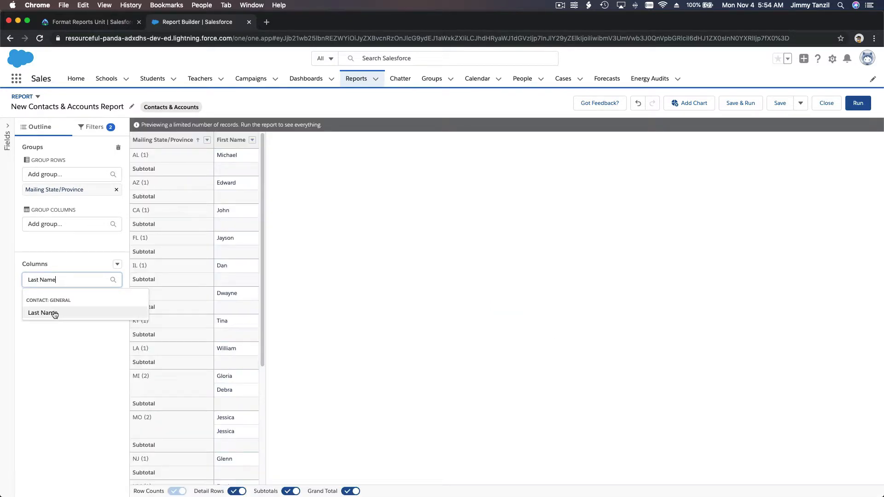
left_click(55, 313)
Step: Add the contact's Phone and Email columns to the report
left_click(62, 277)
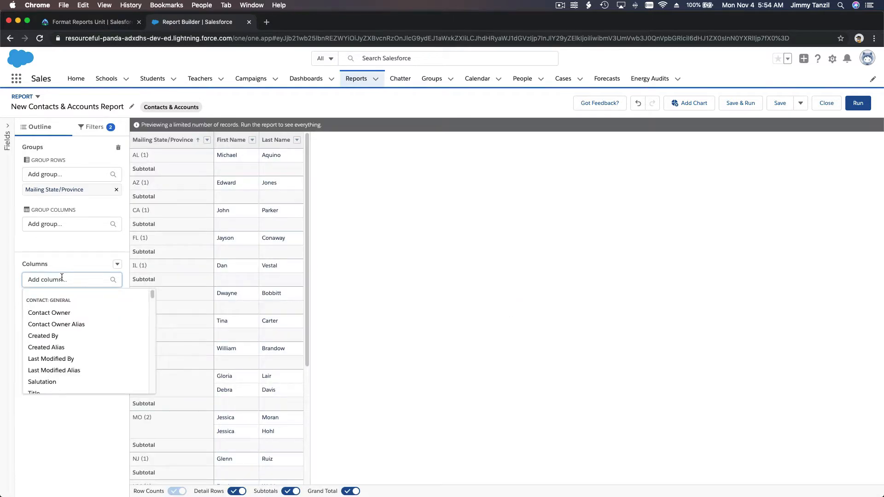
type("Phone")
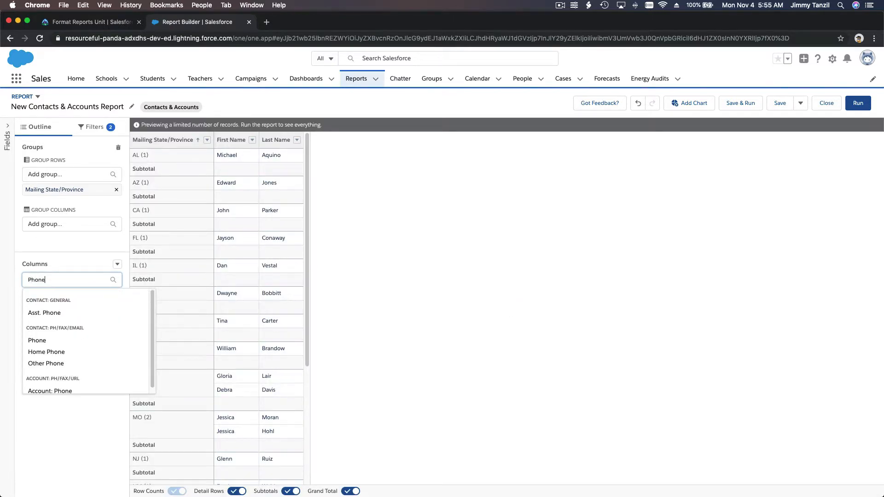
left_click(54, 341)
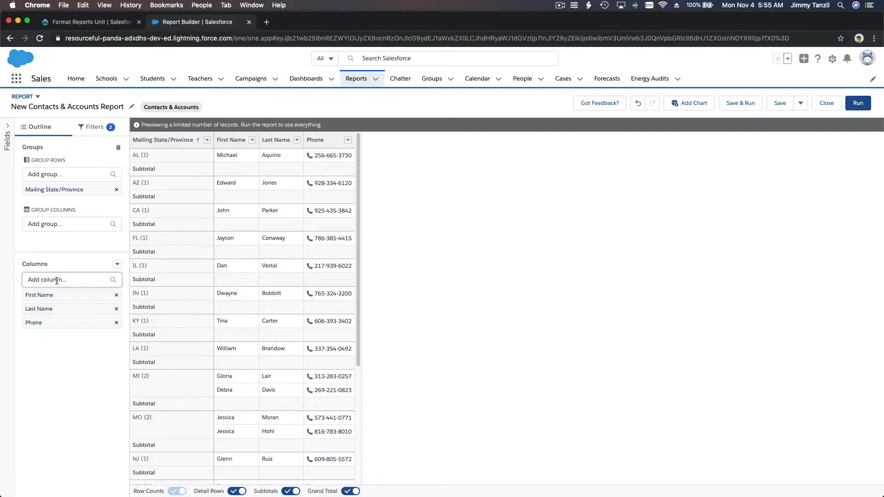
type("Email")
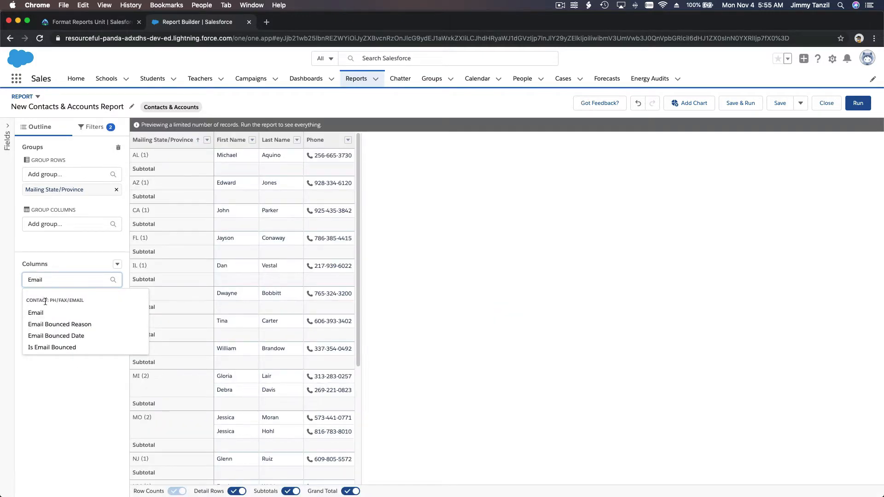
left_click(41, 312)
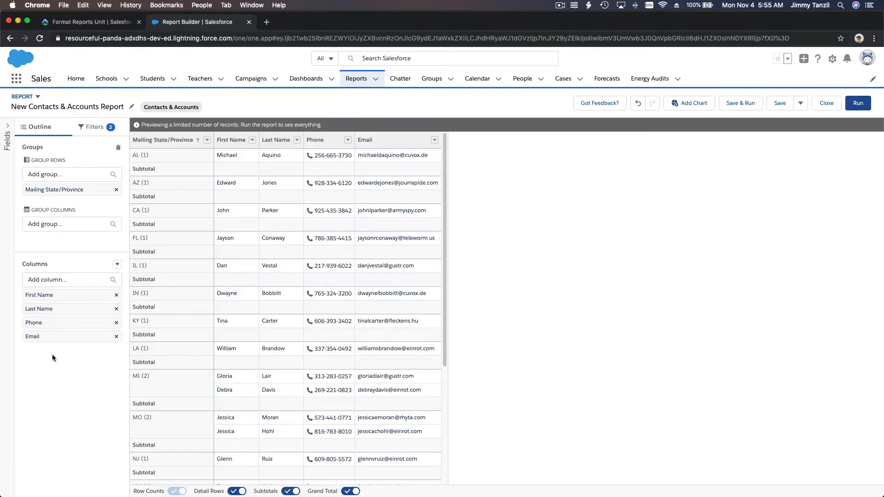
Step: Run the report and look through the contacts listed under each mailing state
left_click(856, 105)
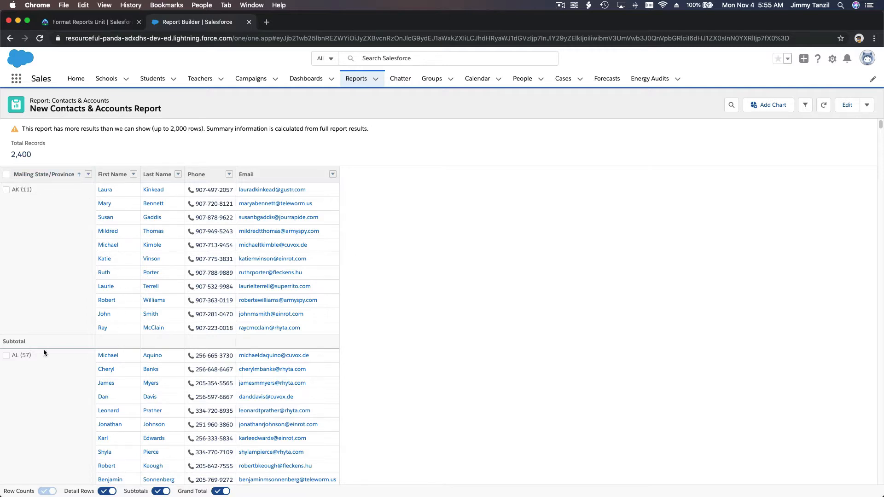
scroll(54, 370, "down", 3)
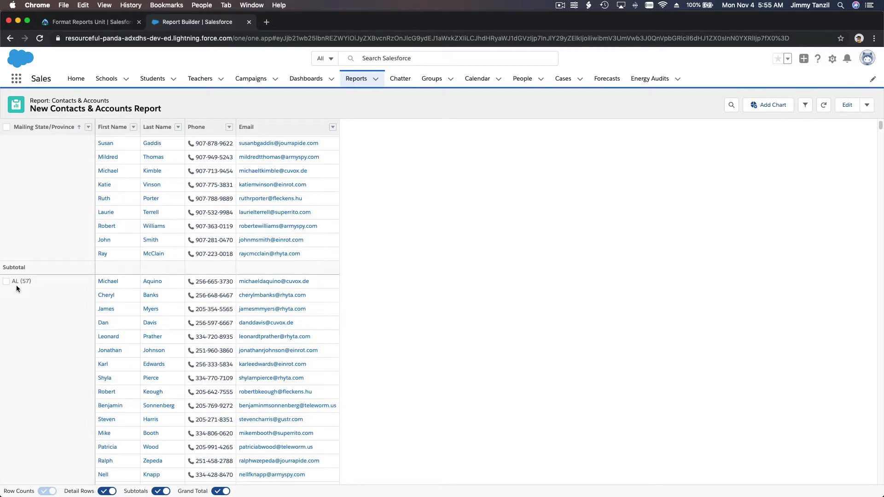
scroll(25, 294, "down", 6)
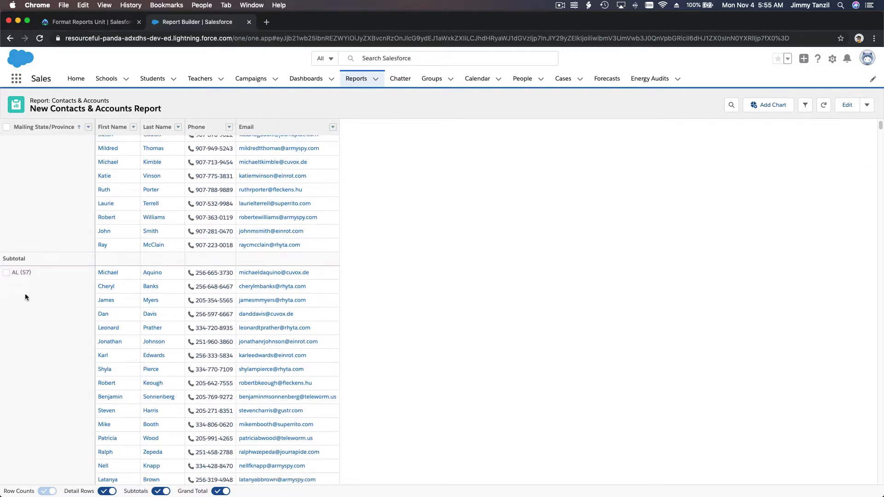
scroll(118, 278, "down", 10)
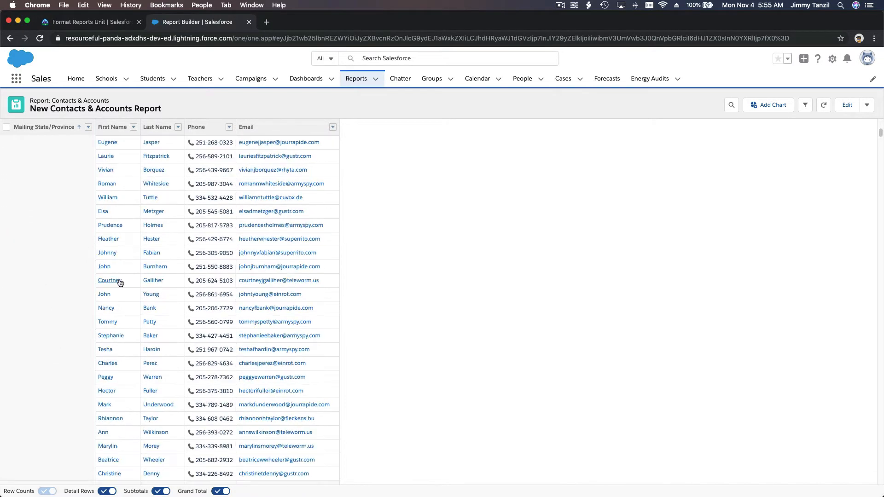
scroll(118, 278, "up", 5)
scroll(119, 281, "up", 15)
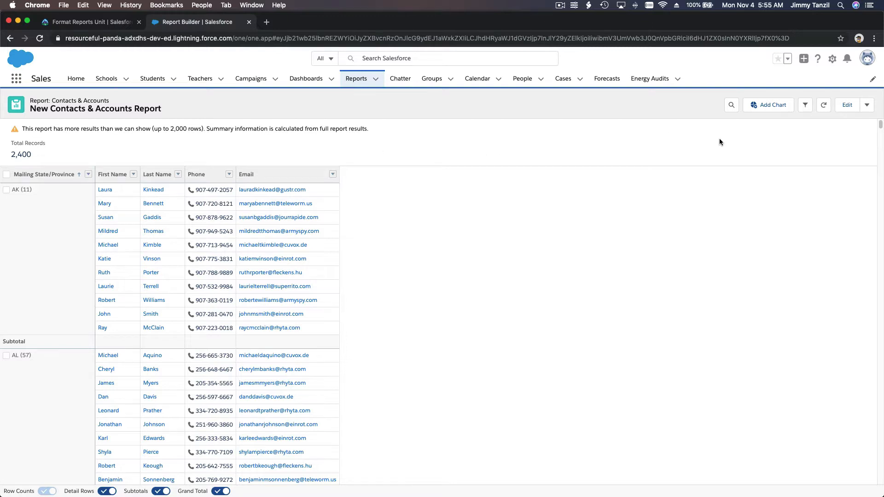
Step: Return to editing the report and group its columns by Blood Type to turn it into a matrix
left_click(845, 107)
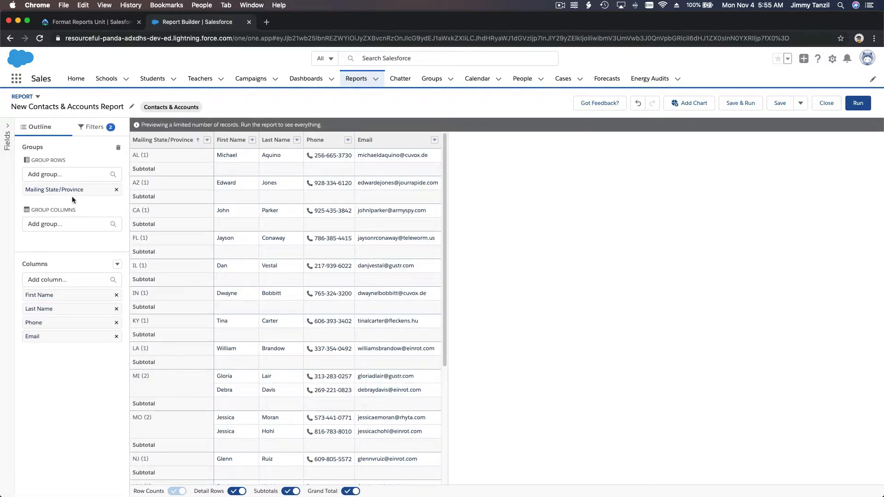
left_click(70, 224)
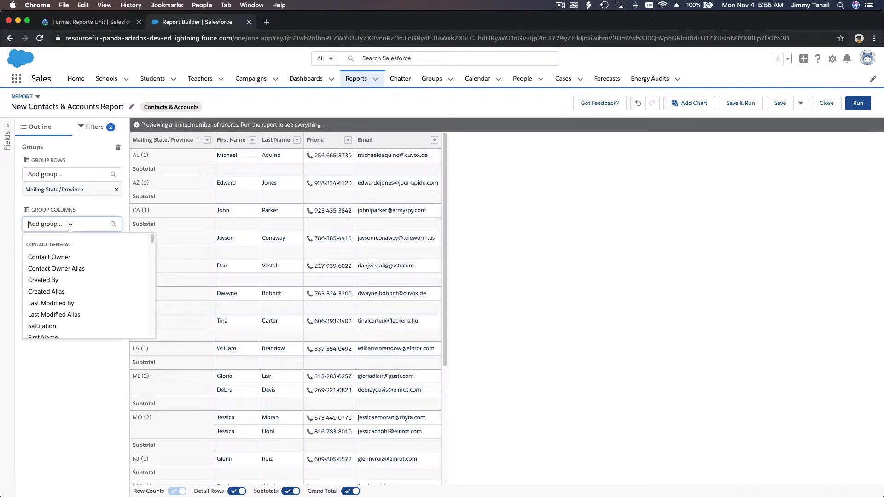
type("Bl")
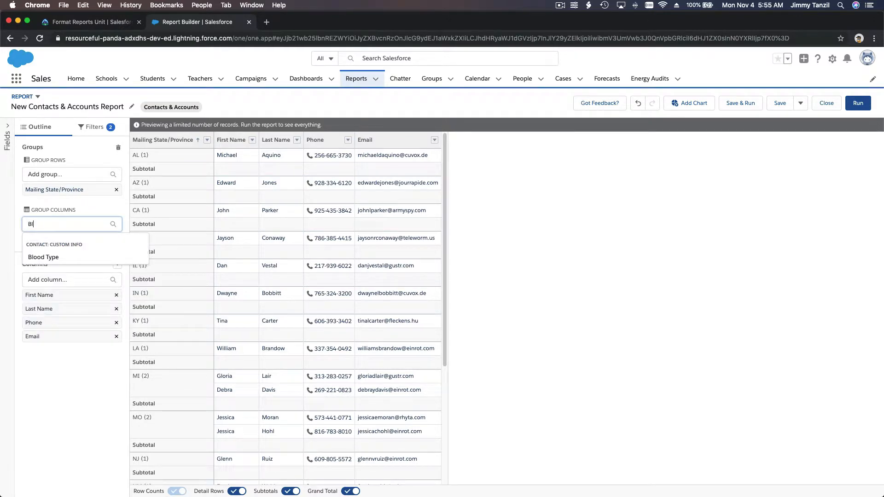
left_click(57, 256)
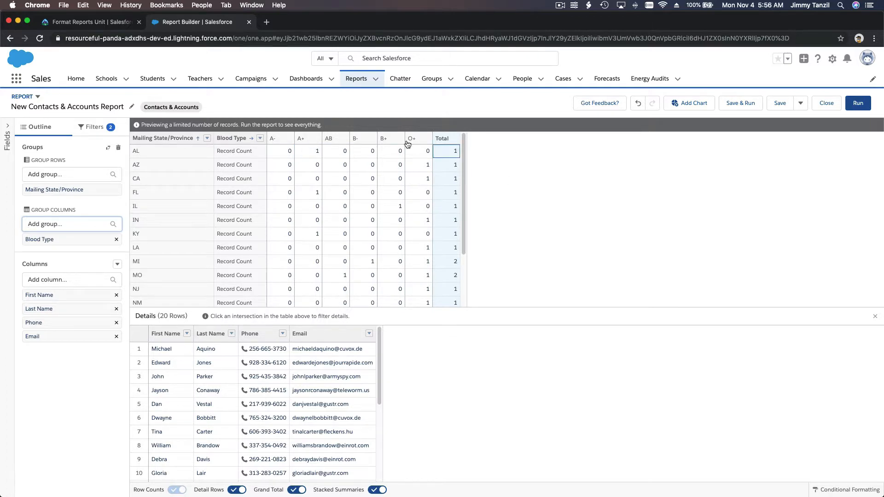
triple_click(150, 127)
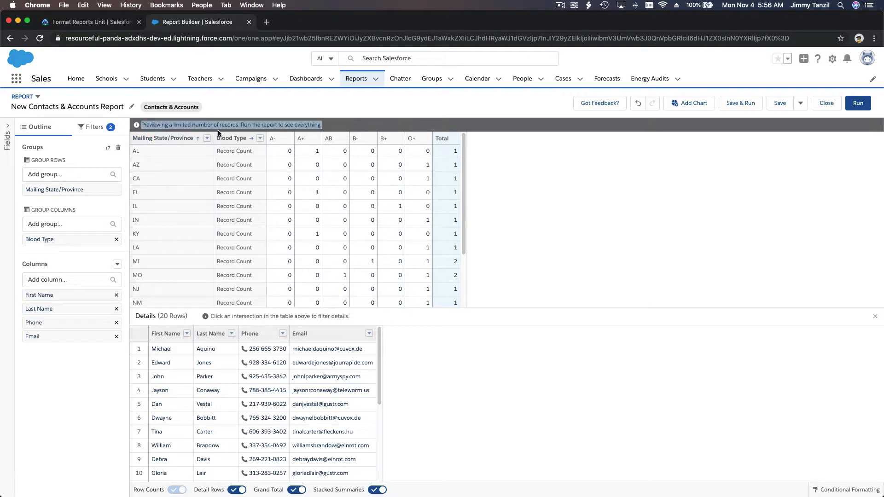
Step: Run the matrix report and look through the record counts by mailing state and blood type
left_click(615, 182)
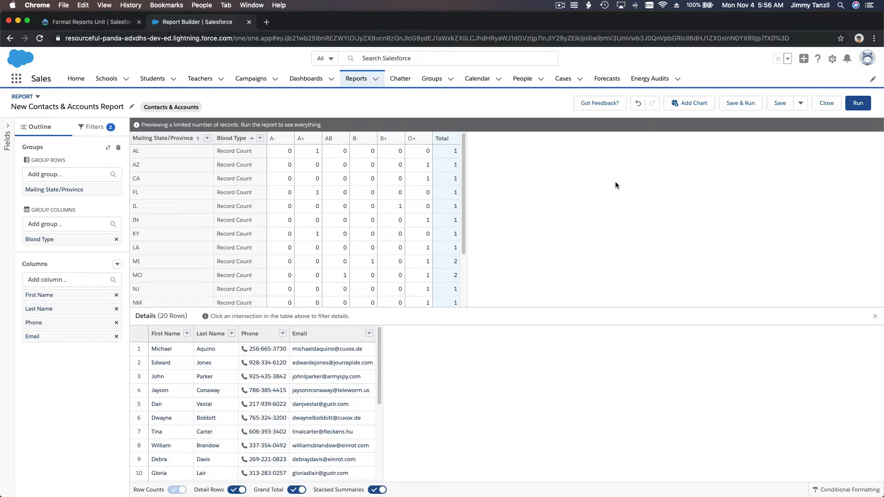
left_click(855, 107)
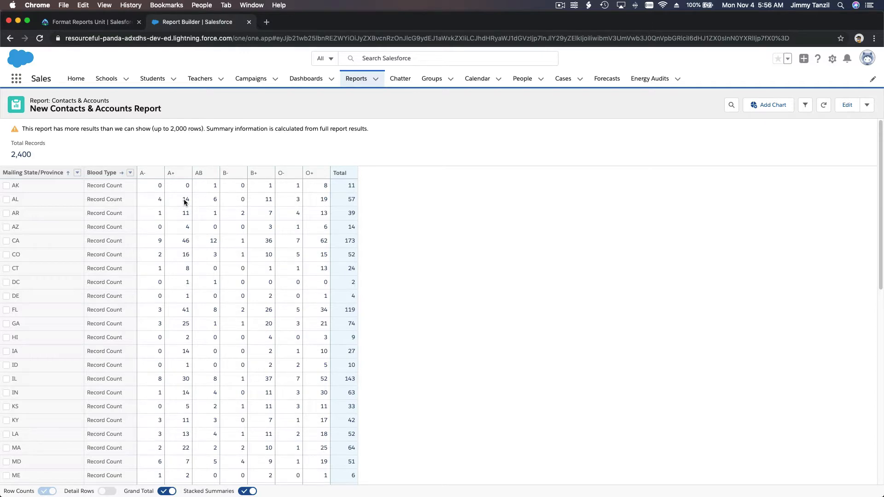
scroll(228, 211, "down", 10)
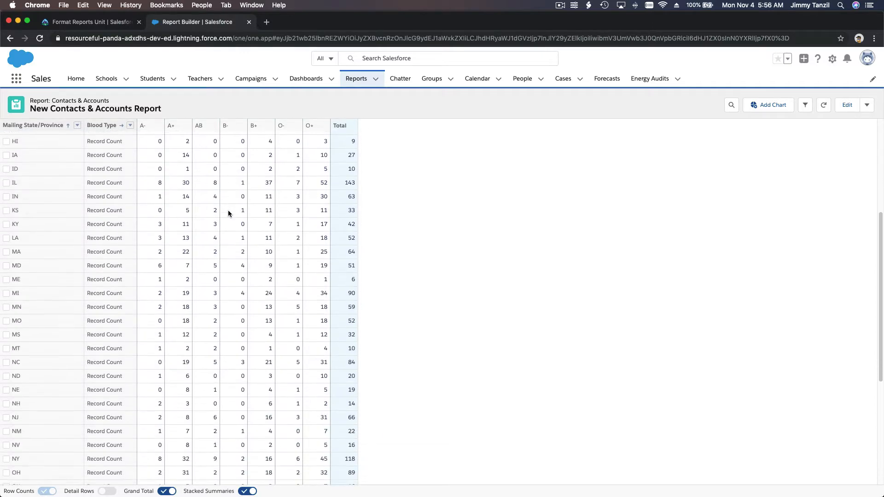
scroll(229, 214, "up", 5)
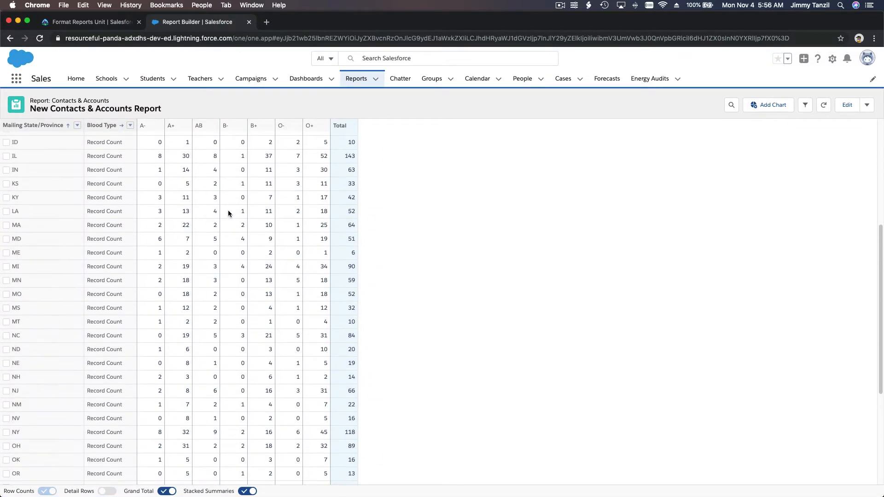
scroll(228, 214, "up", 5)
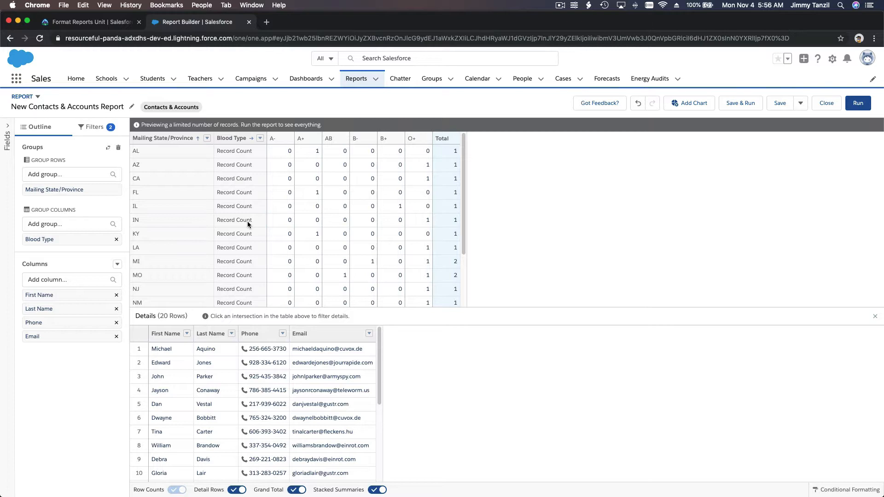
Step: Return to the report's filters and add a filter on the Blood Type field
left_click(87, 130)
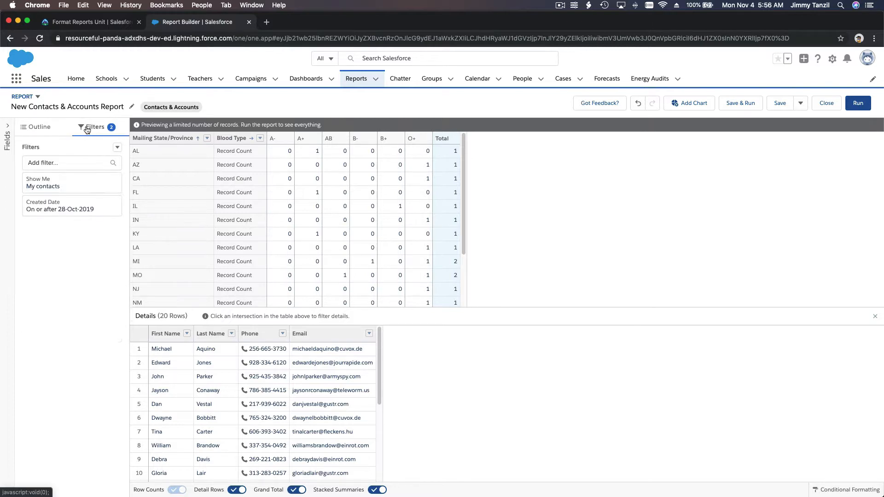
left_click(65, 163)
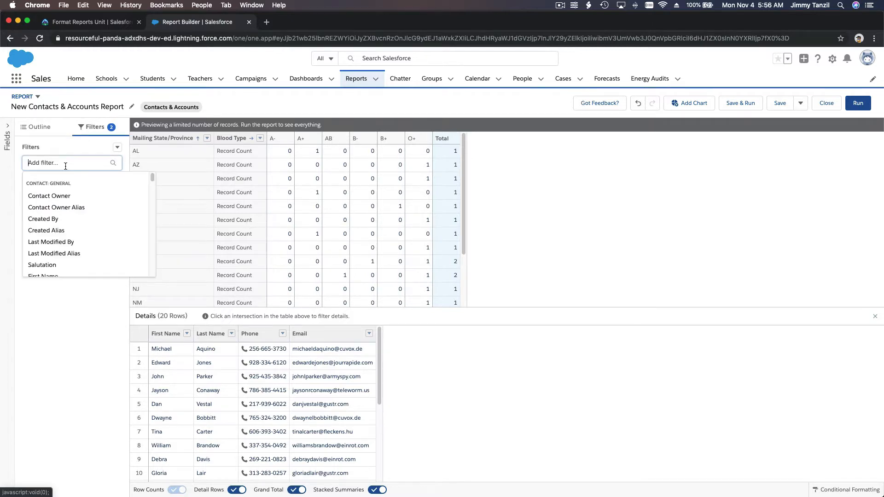
type("Bloo")
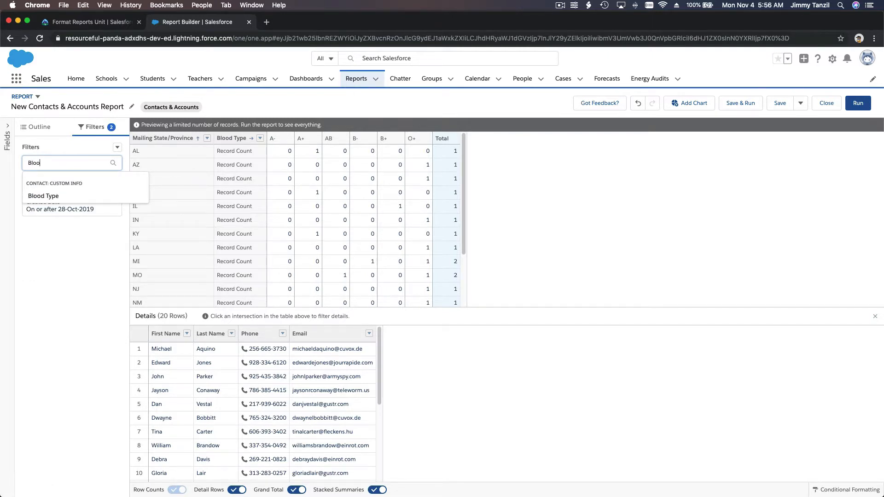
left_click(65, 196)
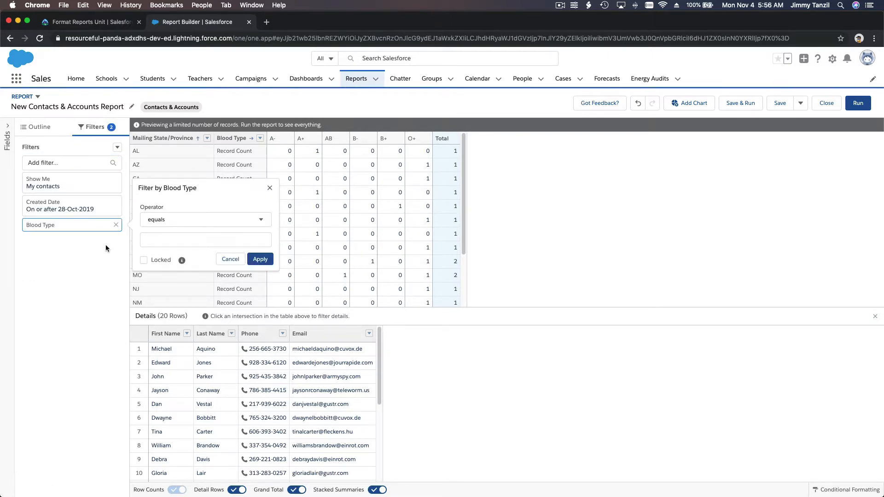
Step: Set the Blood Type filter to equals "AB, 0+" and apply it to the report
left_click(194, 225)
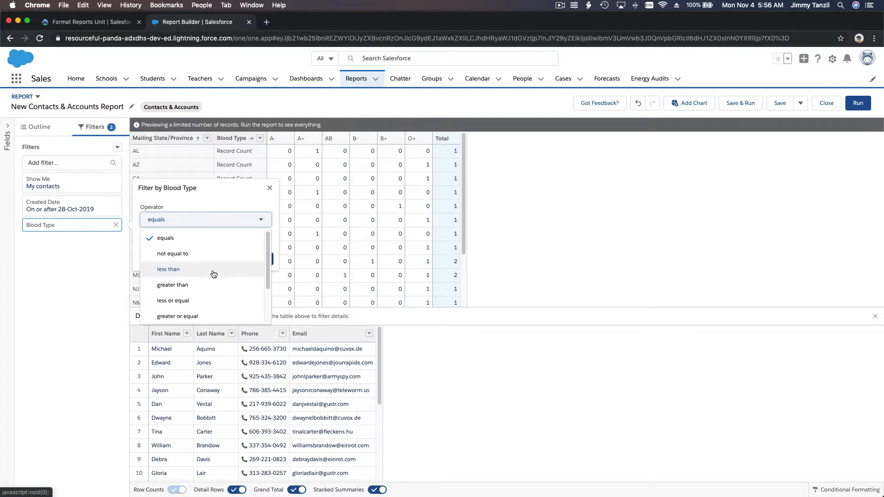
scroll(213, 275, "down", 2)
scroll(213, 274, "down", 1)
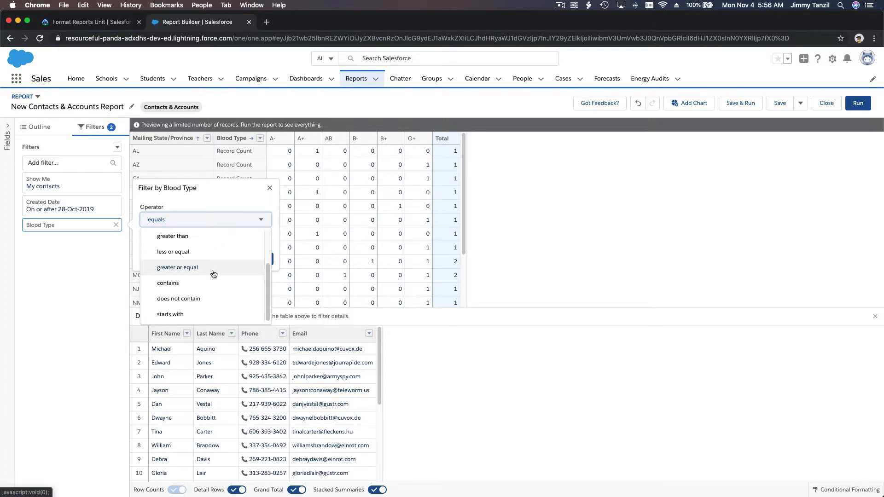
scroll(213, 285, "up", 3)
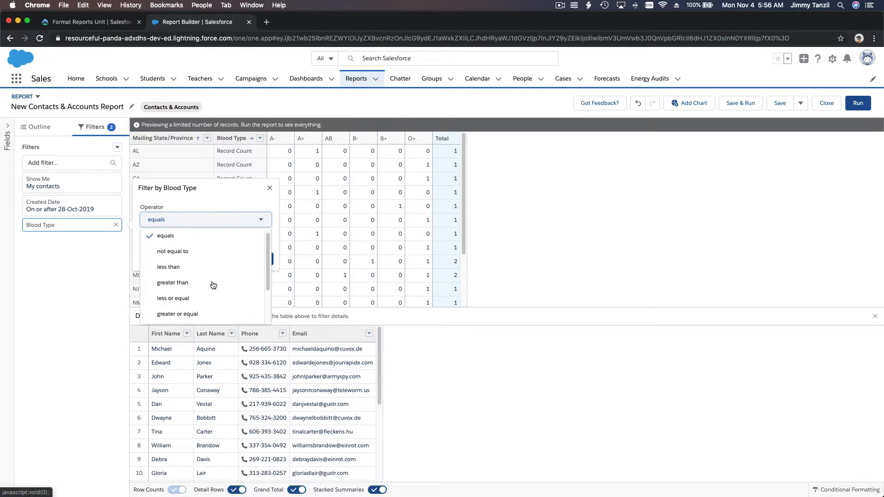
left_click(200, 236)
left_click(192, 244)
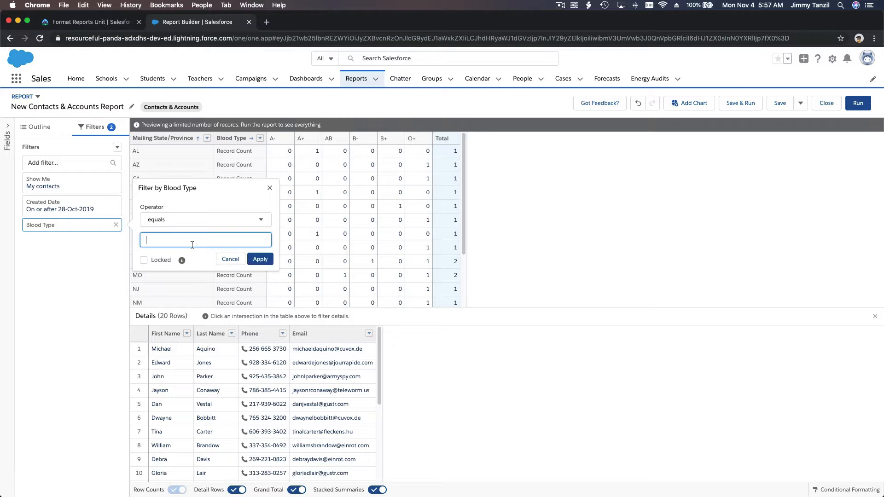
type("AB")
type(", 0+")
left_click(257, 261)
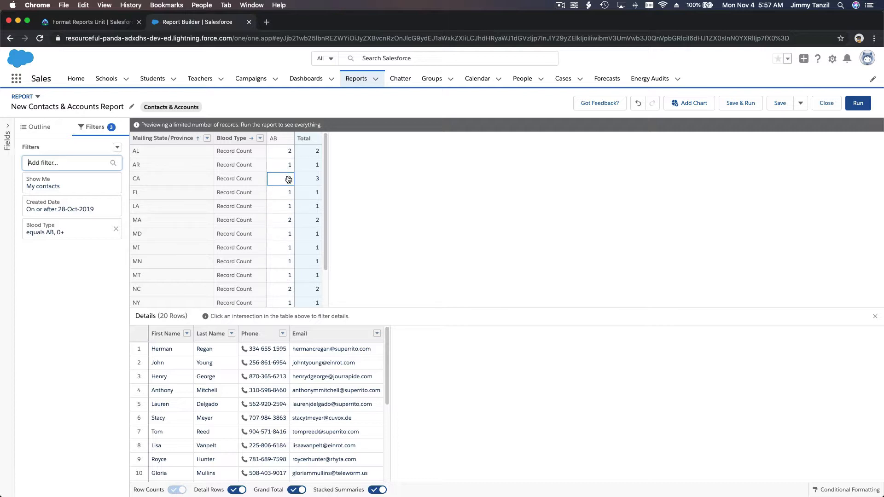
Step: Reduce the Blood Type filter's value to AB, keep the equals operator, and apply the change
scroll(288, 179, "down", 2)
scroll(288, 180, "up", 2)
left_click(89, 236)
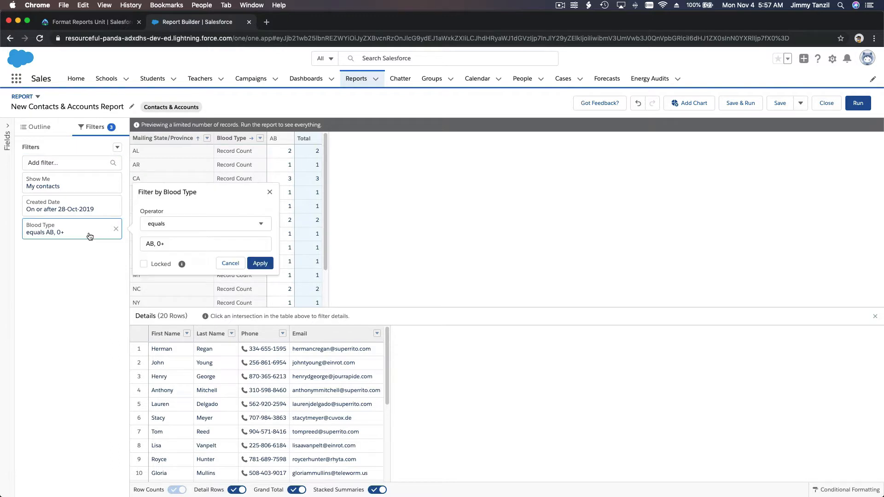
left_click(160, 244)
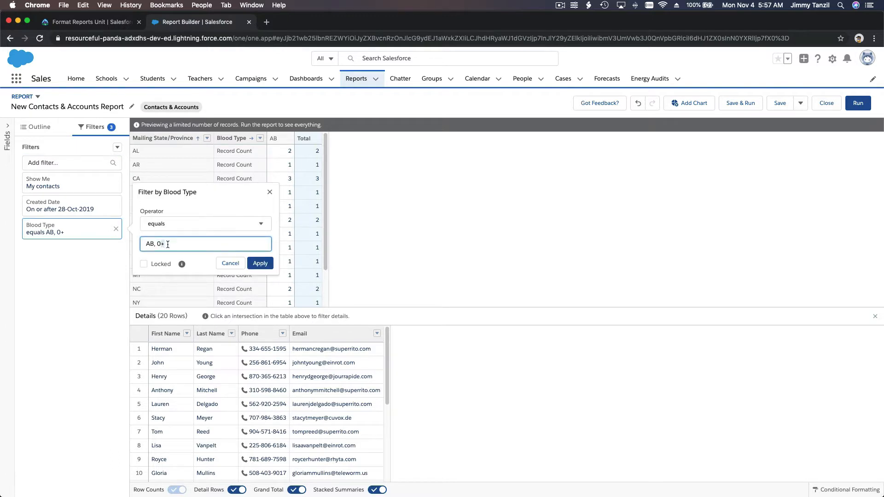
left_click(174, 228)
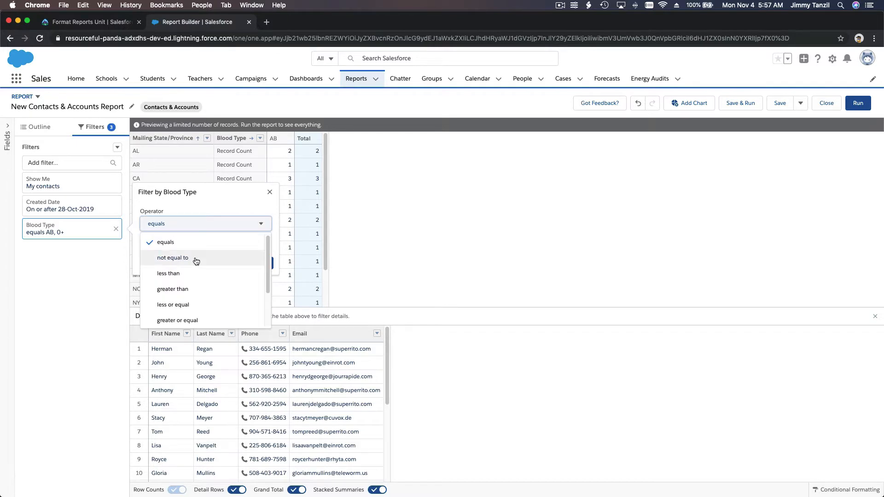
scroll(196, 261, "down", 3)
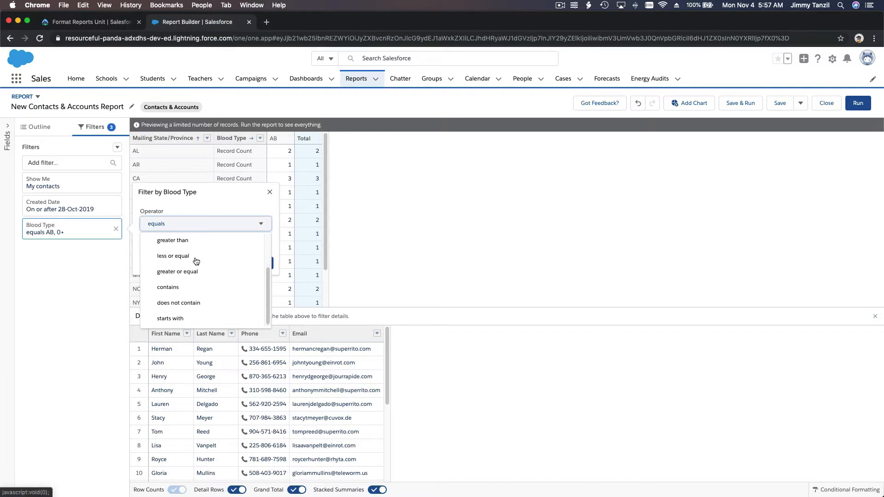
scroll(196, 261, "up", 3)
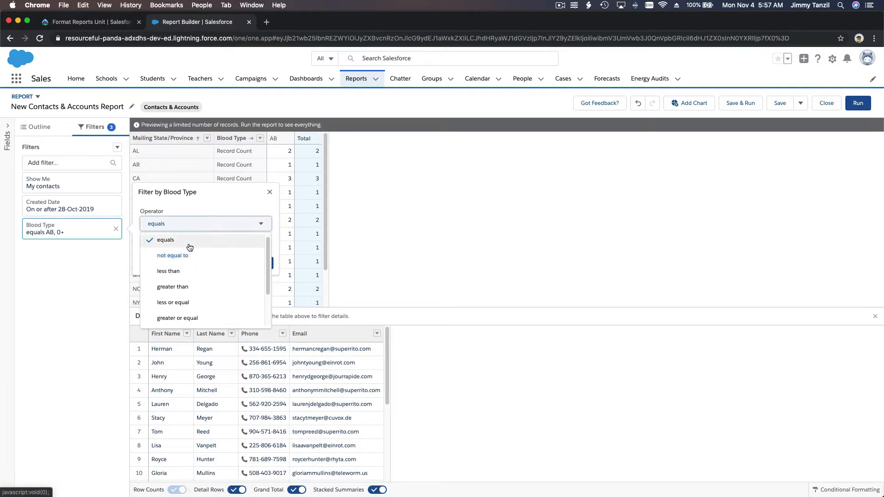
left_click(189, 240)
left_click(194, 249)
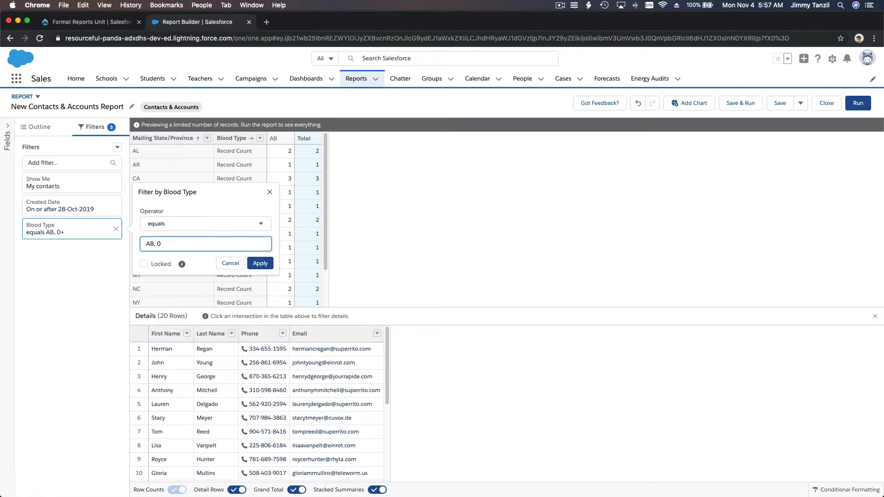
key("BackSpace")
key("BackSpace")
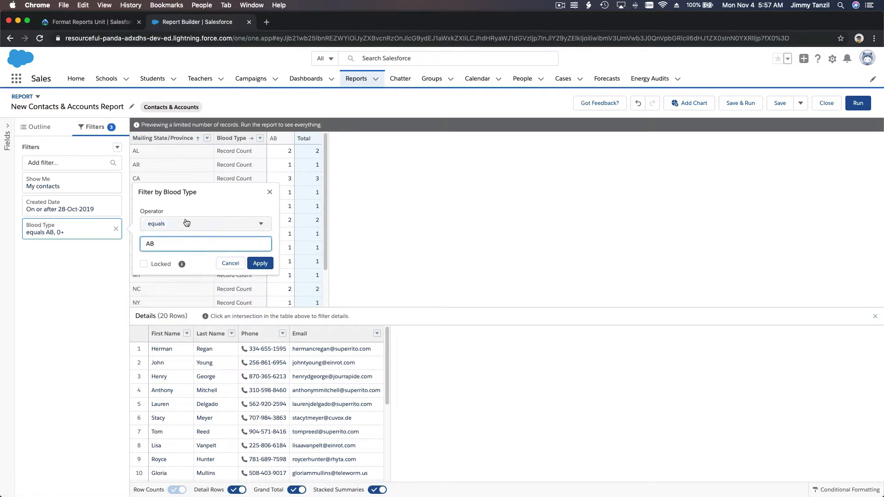
left_click(260, 264)
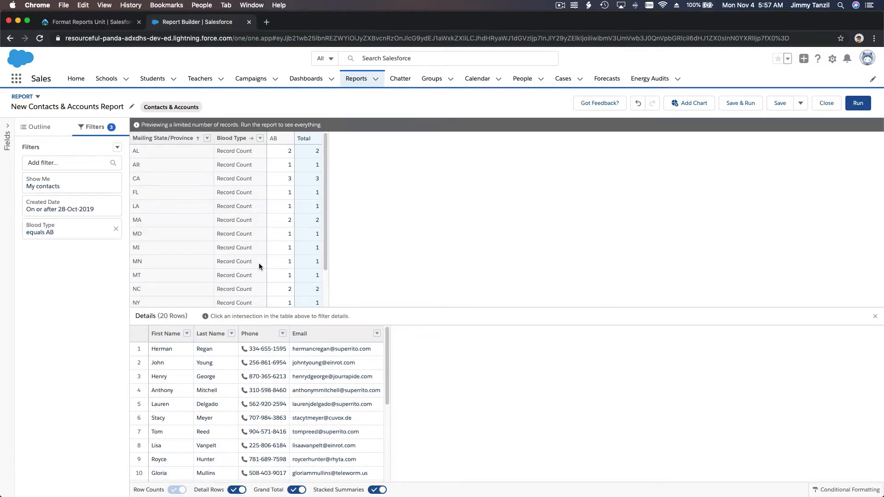
Step: Add a second Blood Type filter that equals 0+ and apply it
left_click(117, 148)
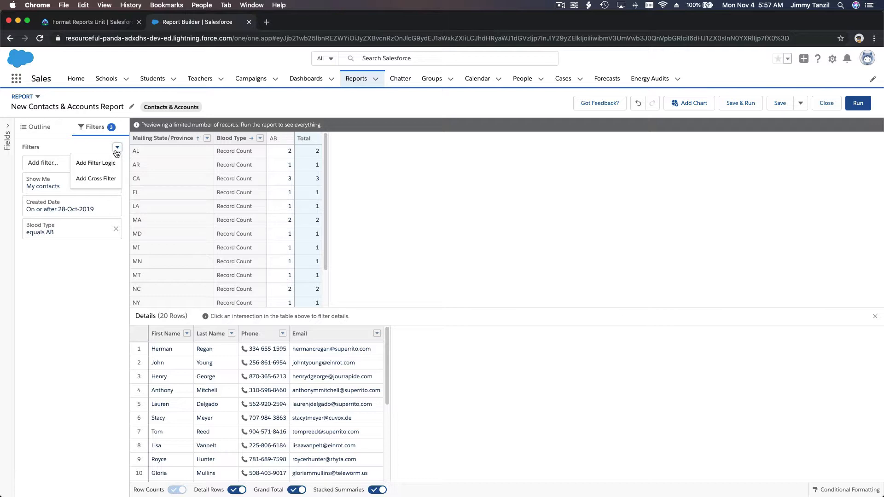
left_click(86, 149)
left_click(81, 162)
type("Bloo")
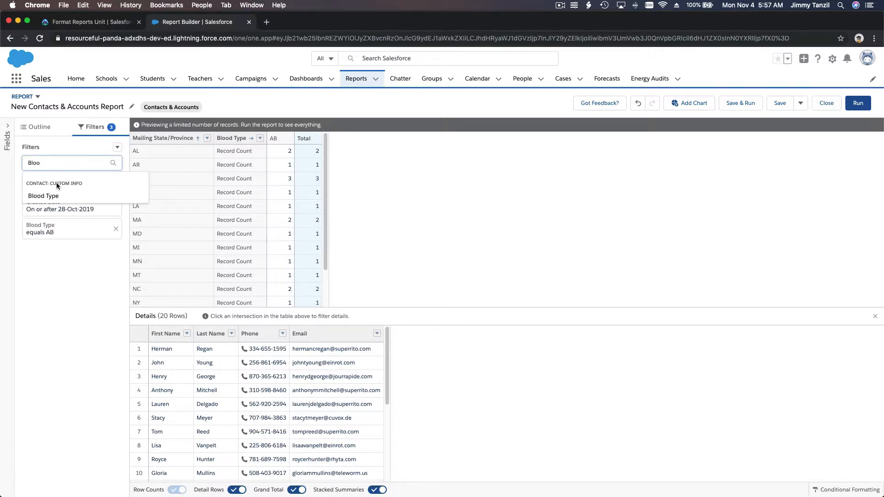
left_click(51, 195)
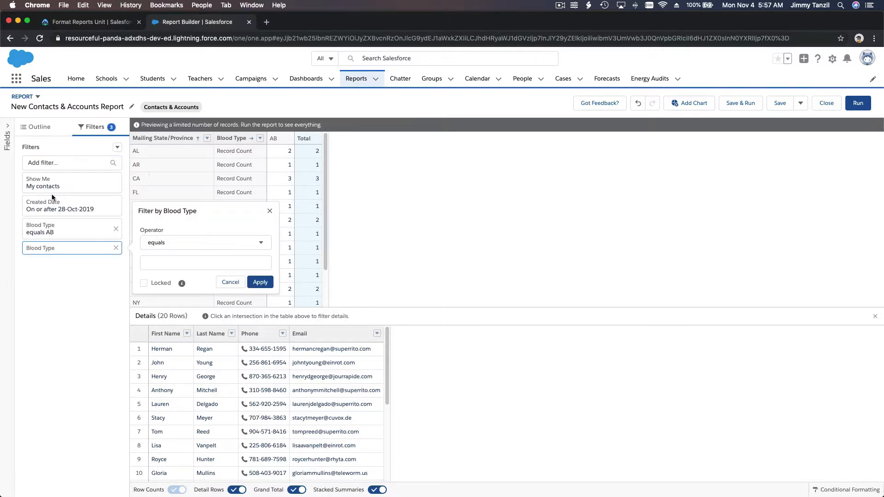
left_click(188, 264)
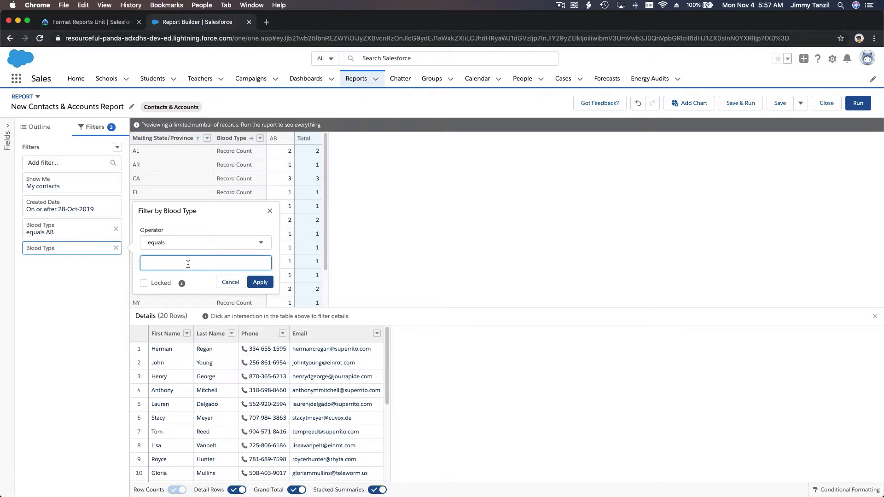
type("0+")
left_click(260, 283)
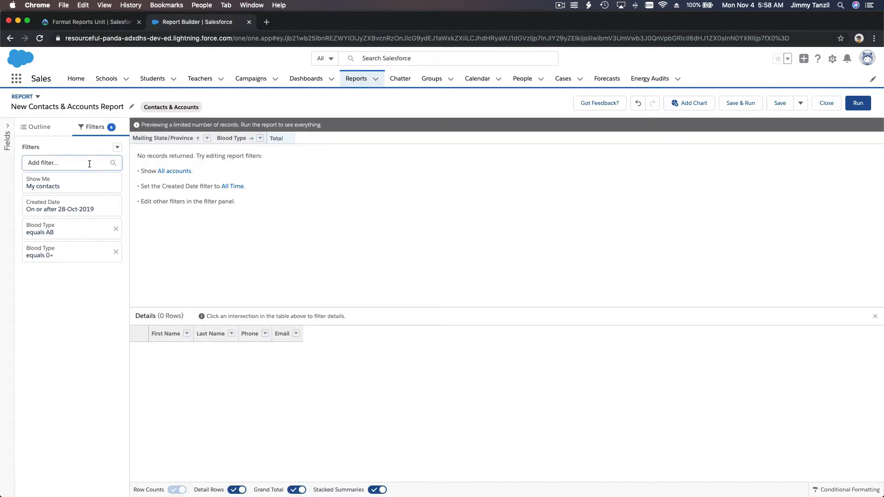
Step: Add filter logic that combines the two Blood Type filters as "1 OR 2" and apply it
left_click(117, 147)
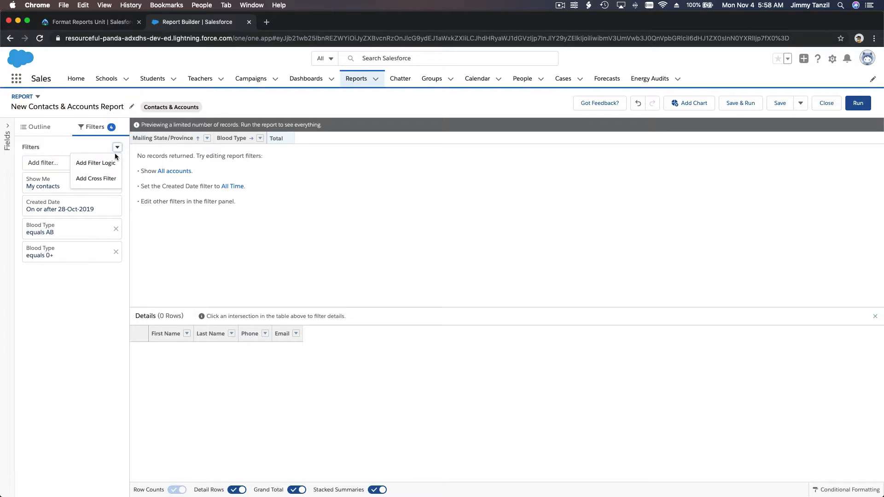
left_click(116, 165)
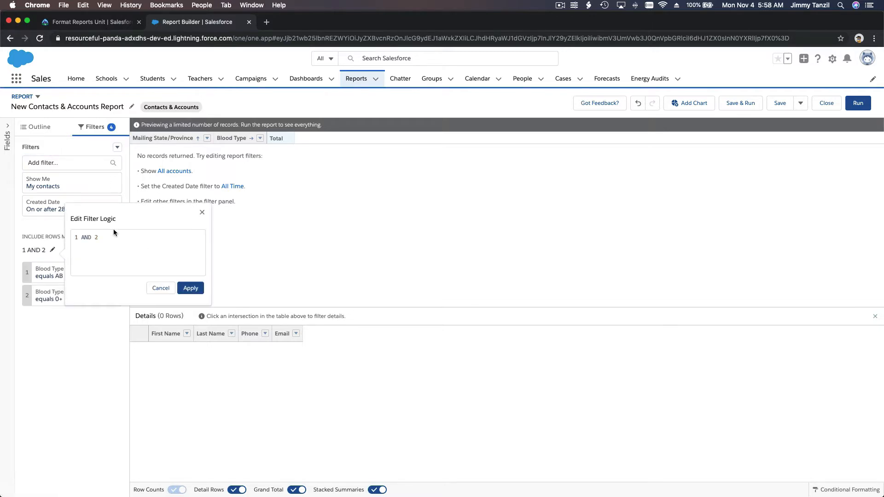
double_click(88, 238)
type("OR")
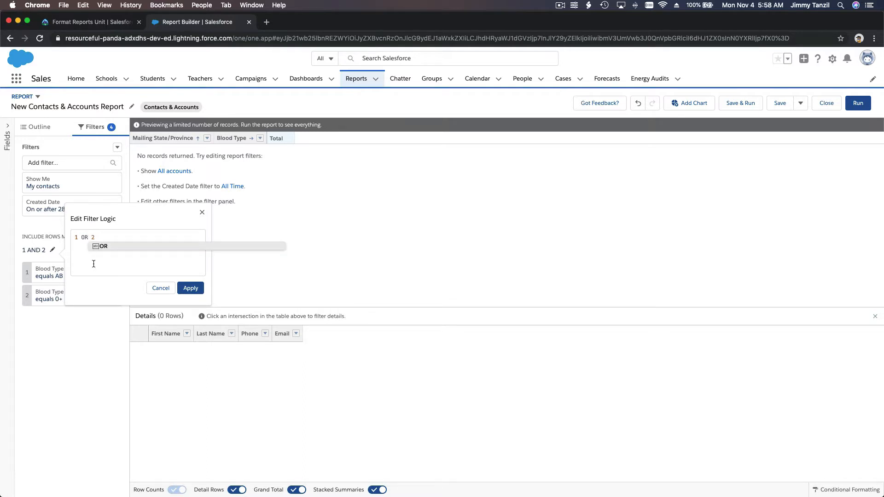
left_click(95, 264)
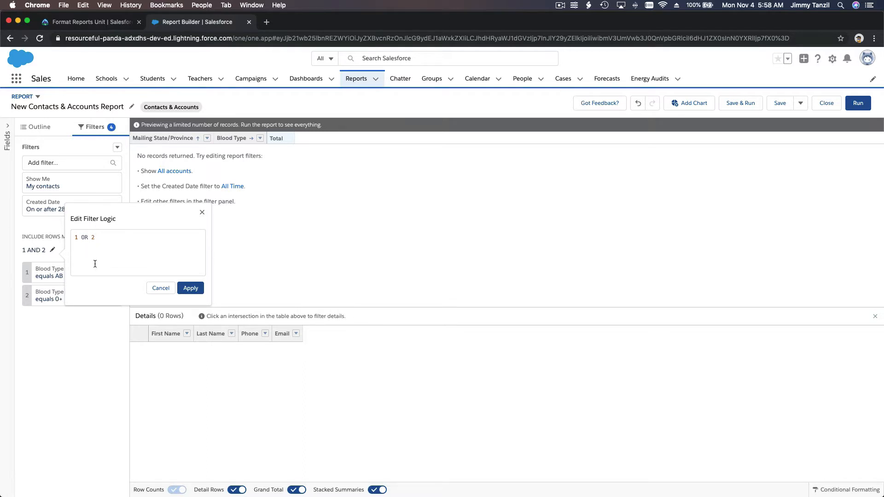
double_click(85, 237)
left_click(190, 287)
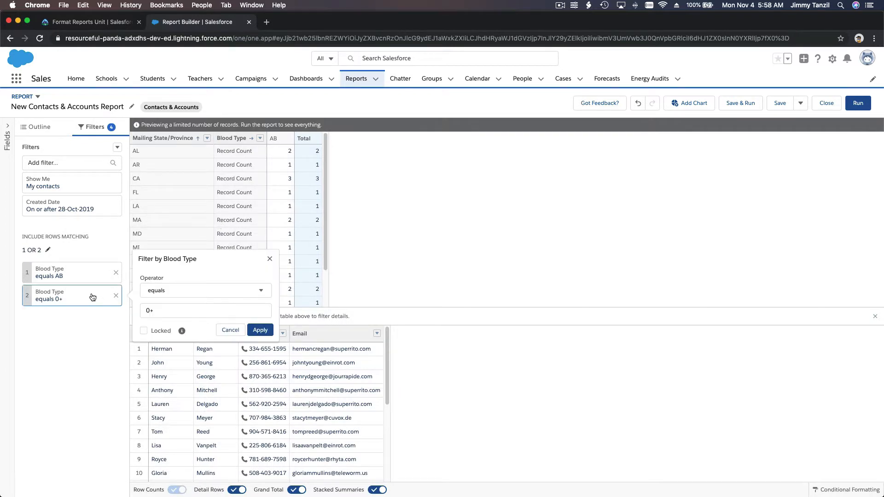
Step: Change the second Blood Type filter's value to 0 and apply it
left_click(92, 297)
left_click(171, 309)
left_click(259, 330)
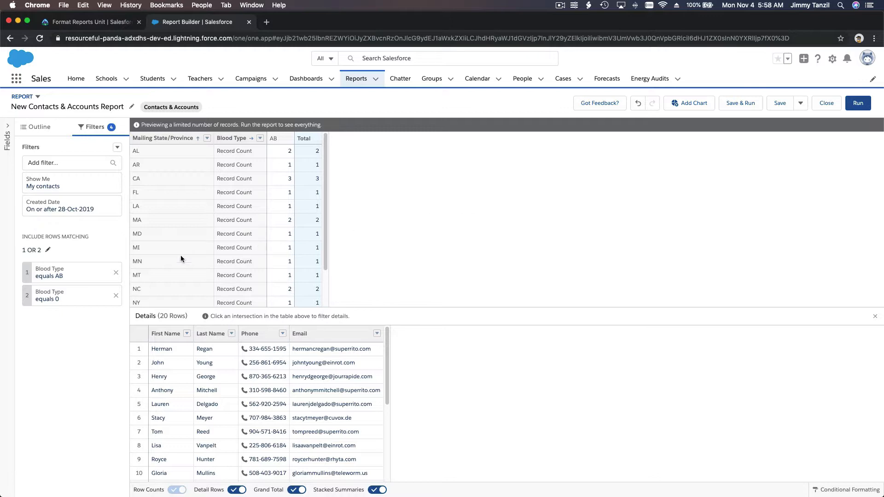
Step: Change the second Blood Type filter's operator to contains, keep its value 0, and apply it
left_click(85, 296)
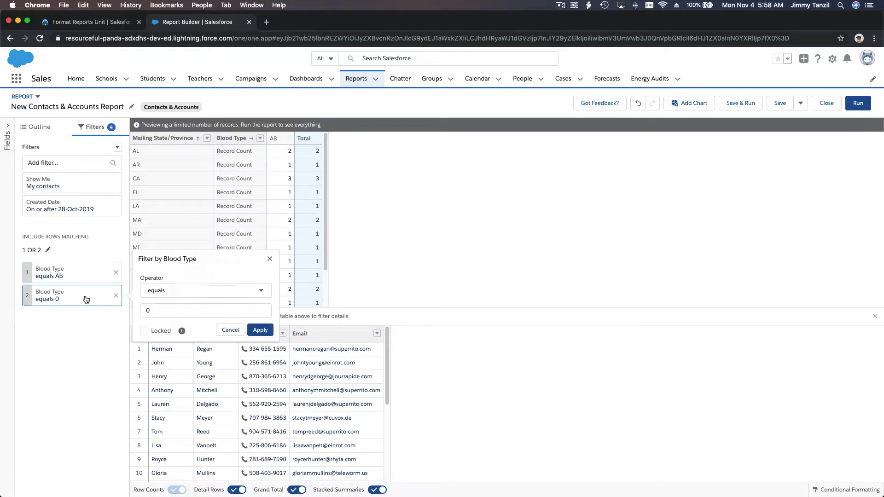
left_click(169, 295)
scroll(198, 339, "down", 3)
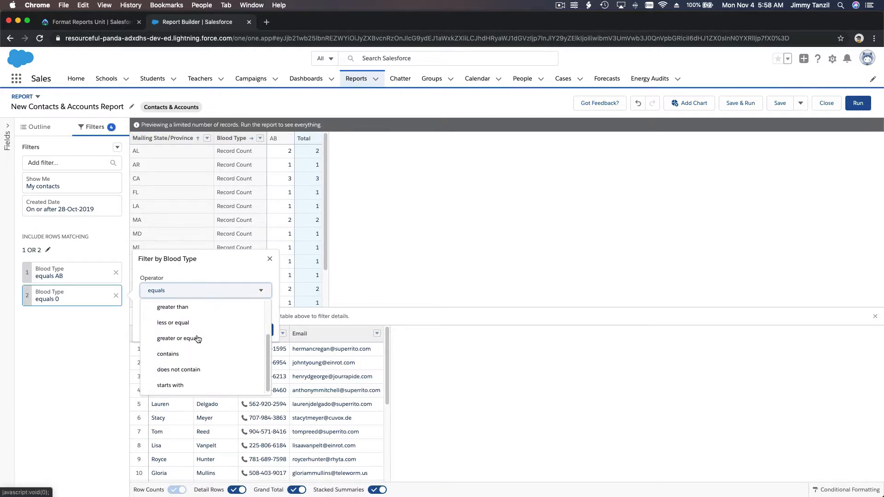
left_click(168, 353)
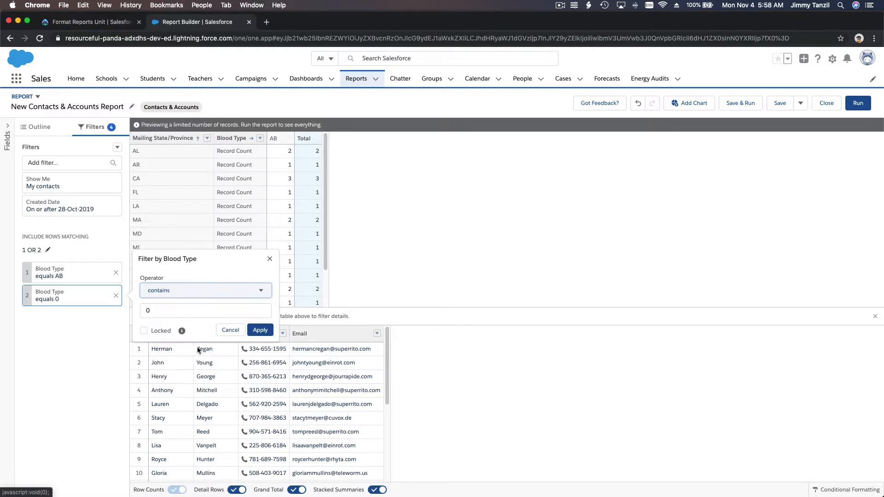
left_click(260, 330)
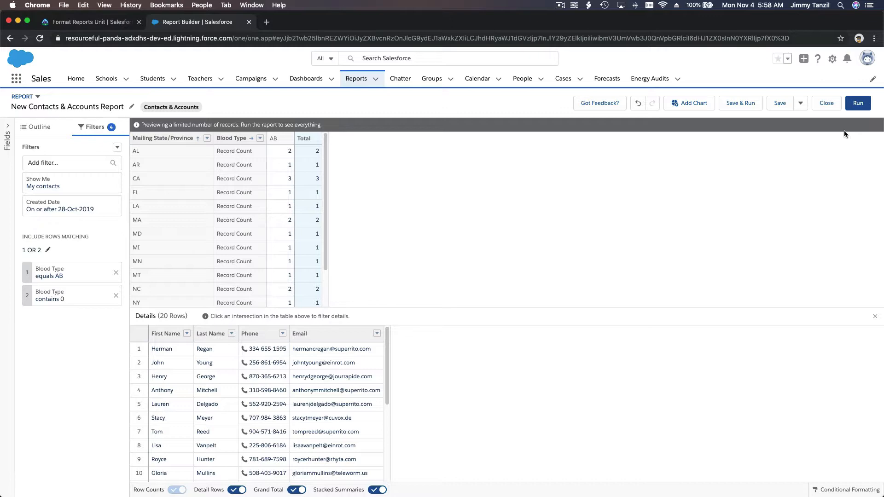
Step: Run the report and check the record counts by state and blood type down to the grand total
left_click(857, 103)
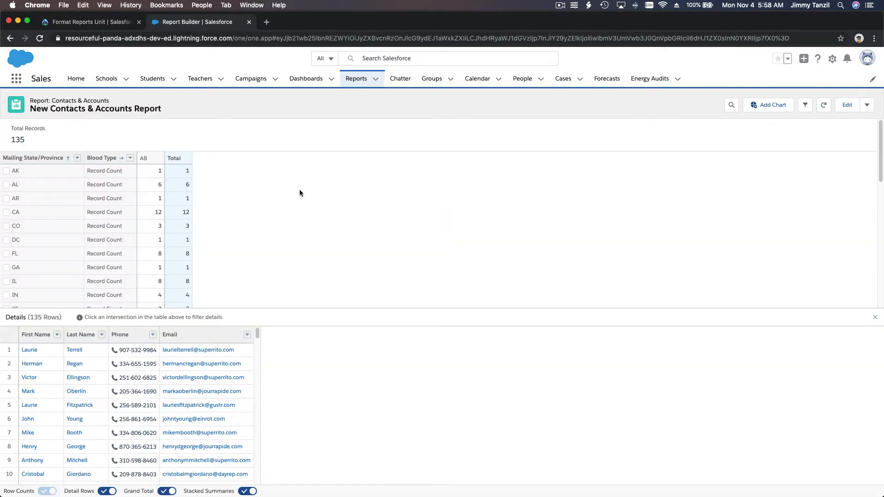
scroll(299, 191, "down", 4)
scroll(299, 192, "down", 3)
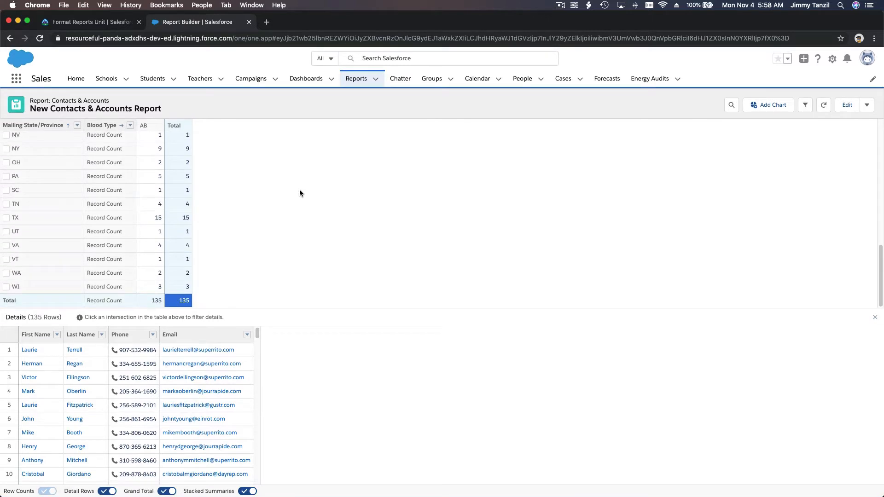
scroll(300, 193, "up", 10)
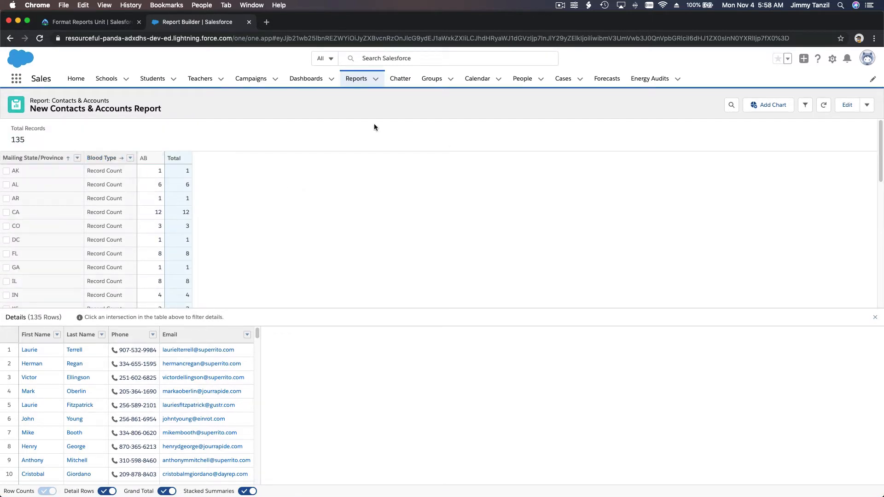
Step: Return to editing the report and set the second Blood Type filter to equals O+, applying the change
left_click(849, 107)
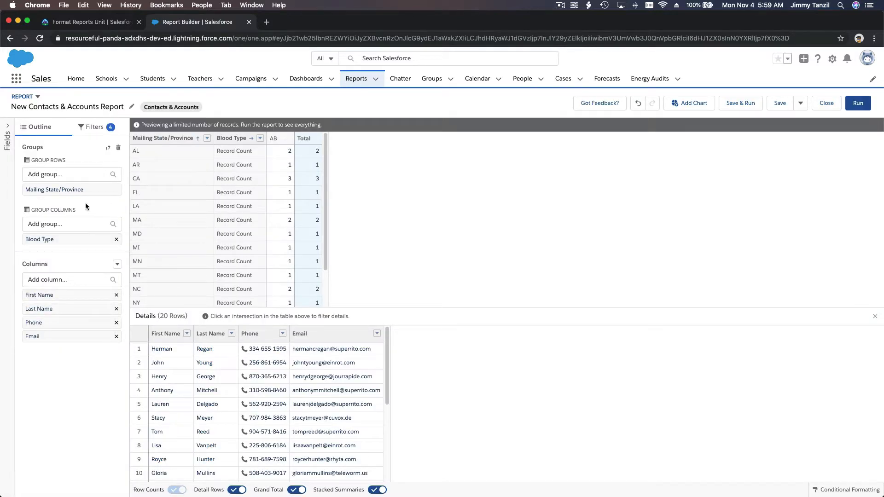
left_click(91, 129)
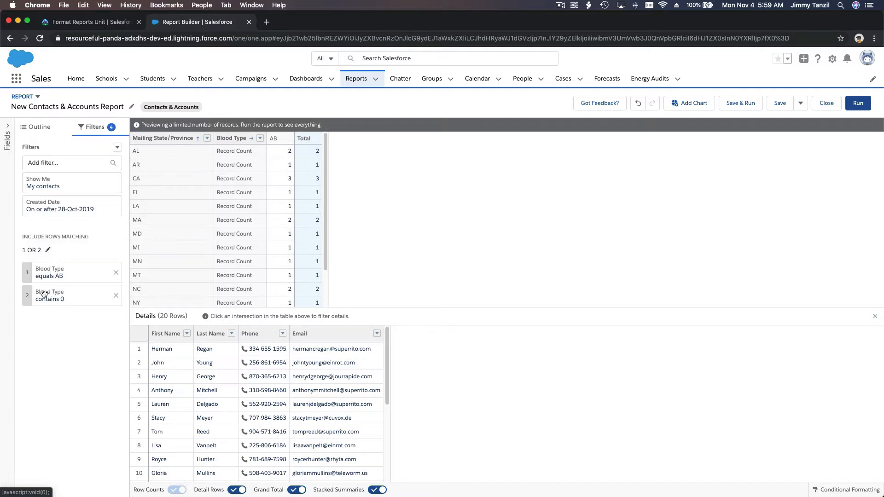
left_click(67, 302)
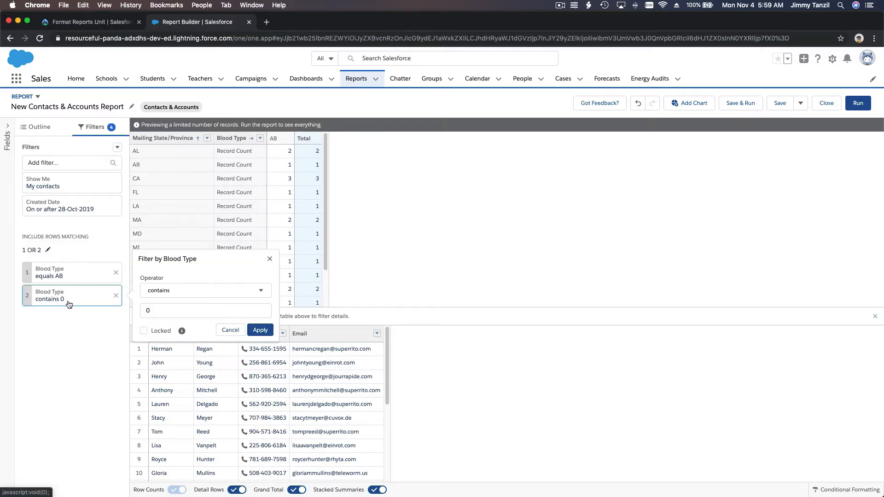
left_click(194, 318)
key("BackSpace")
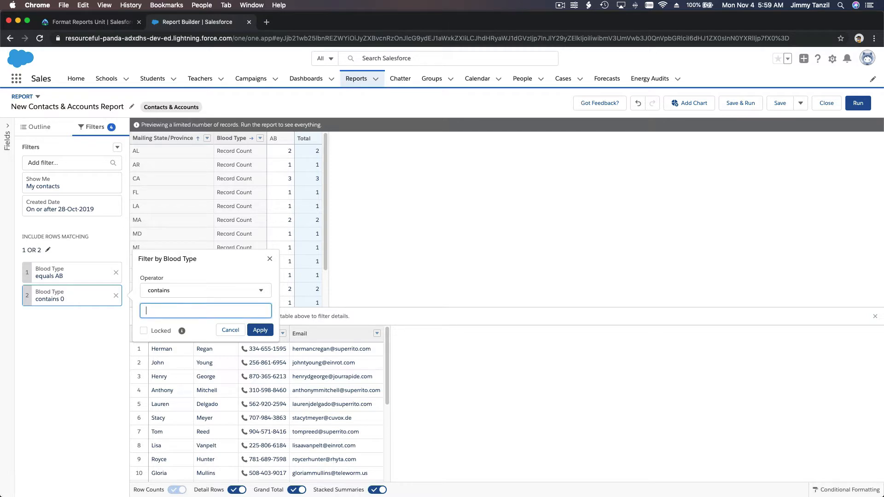
type("O")
left_click(189, 295)
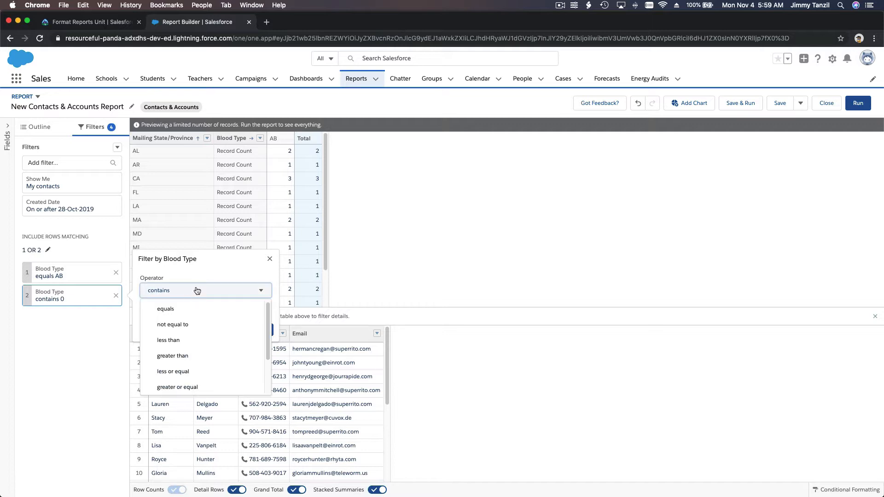
left_click(137, 308)
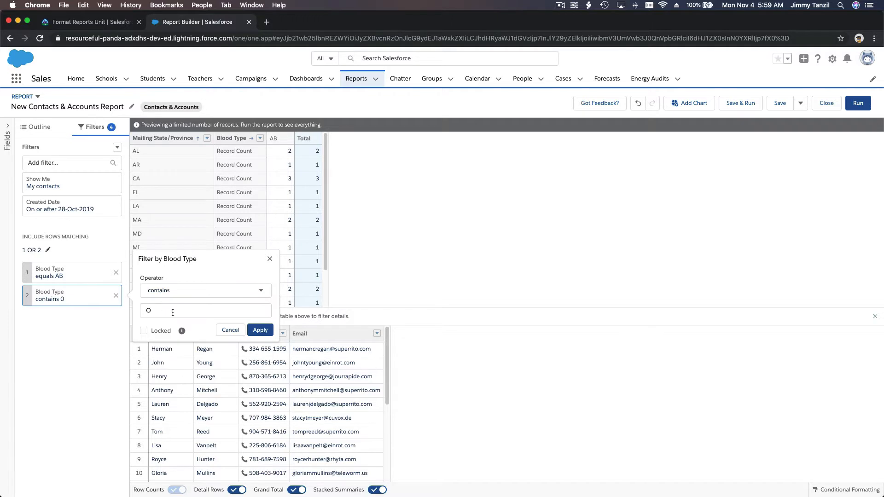
left_click(172, 312)
type("+")
left_click(168, 291)
left_click(170, 308)
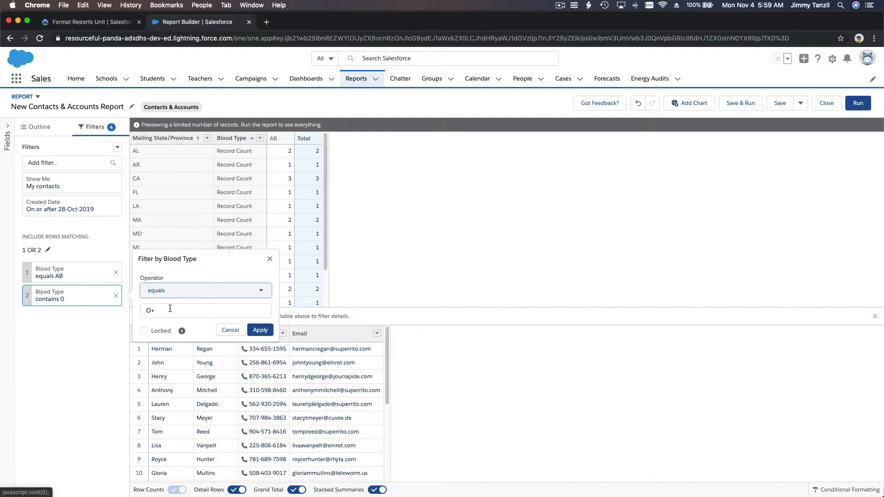
left_click(258, 332)
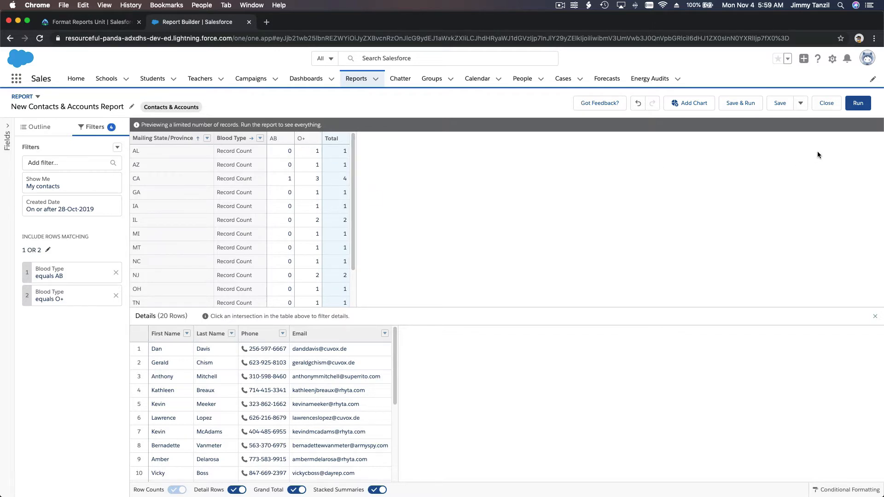
Step: Run the report and review the state-by-blood-type matrix and the contact detail rows beneath it
left_click(858, 106)
left_click(866, 107)
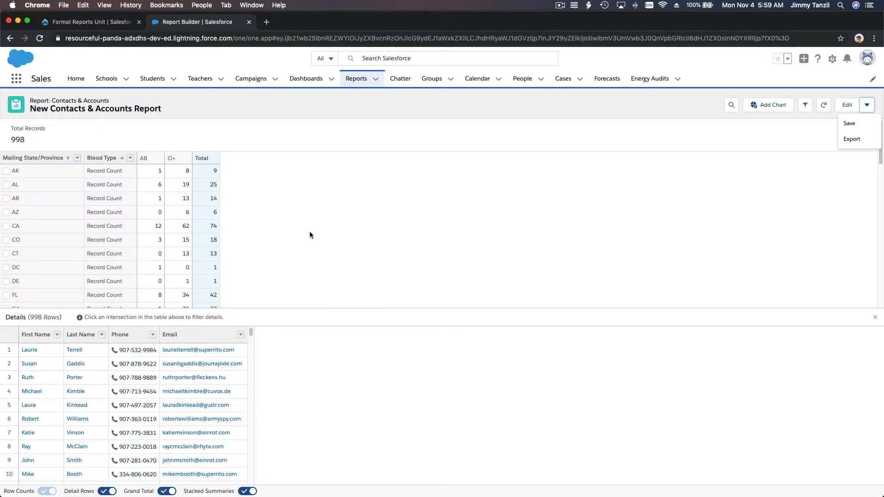
scroll(259, 206, "down", 1)
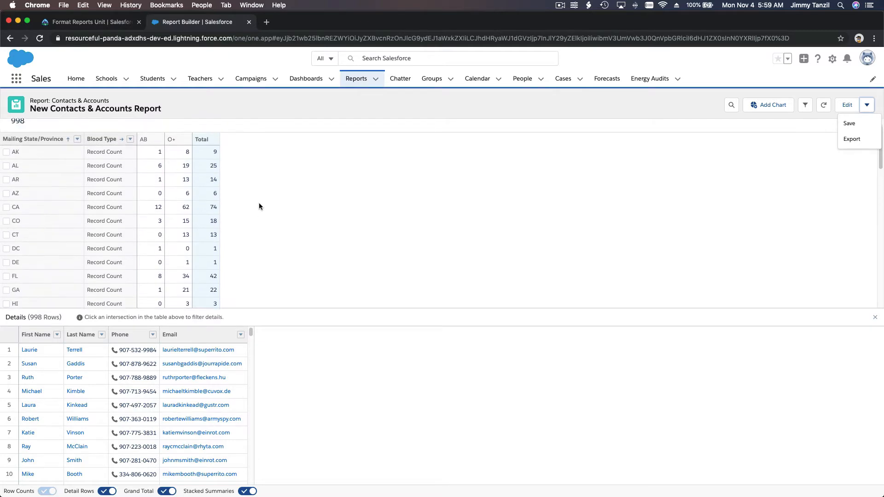
scroll(259, 207, "up", 1)
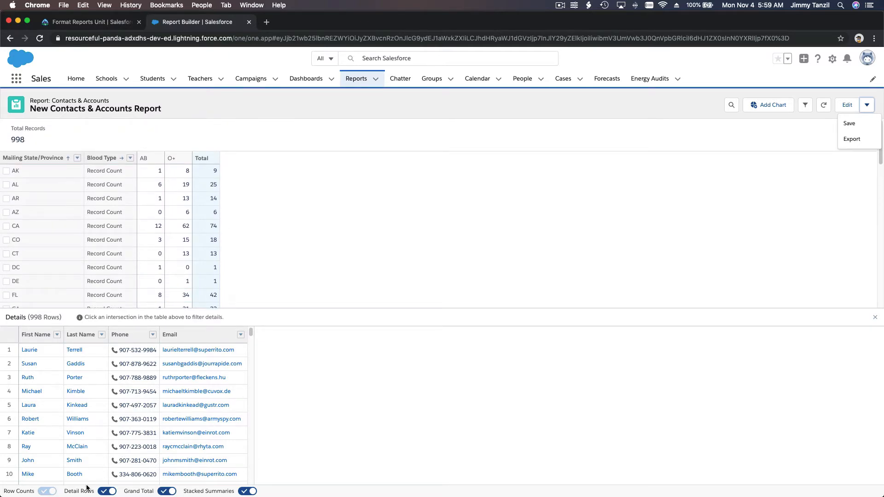
scroll(91, 354, "down", 5)
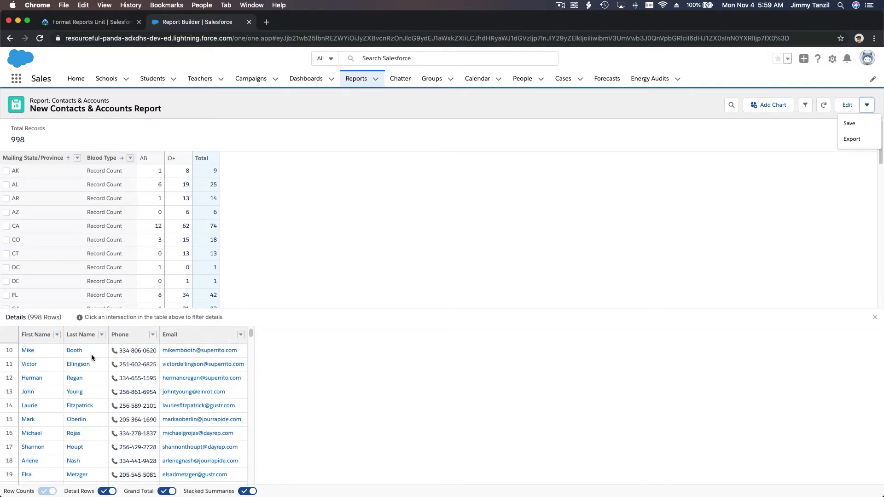
scroll(91, 354, "up", 5)
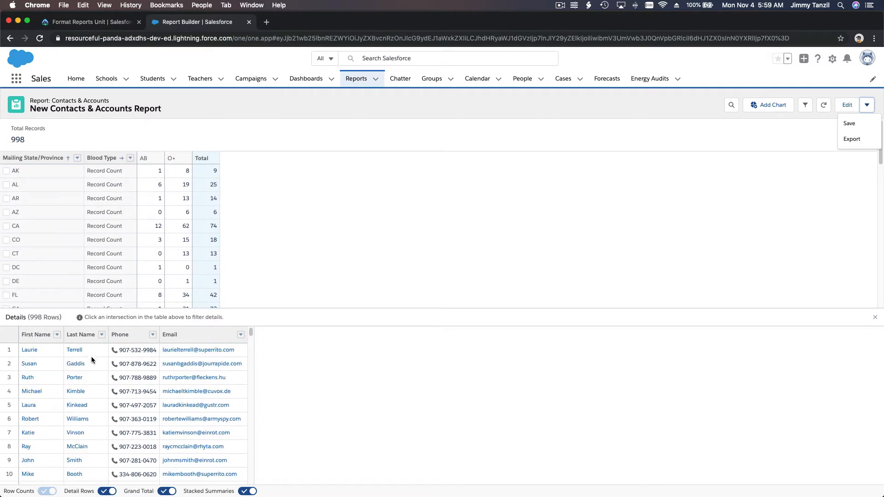
Step: Hide the detail rows and examine the AB and O+ record counts for every state
left_click(108, 491)
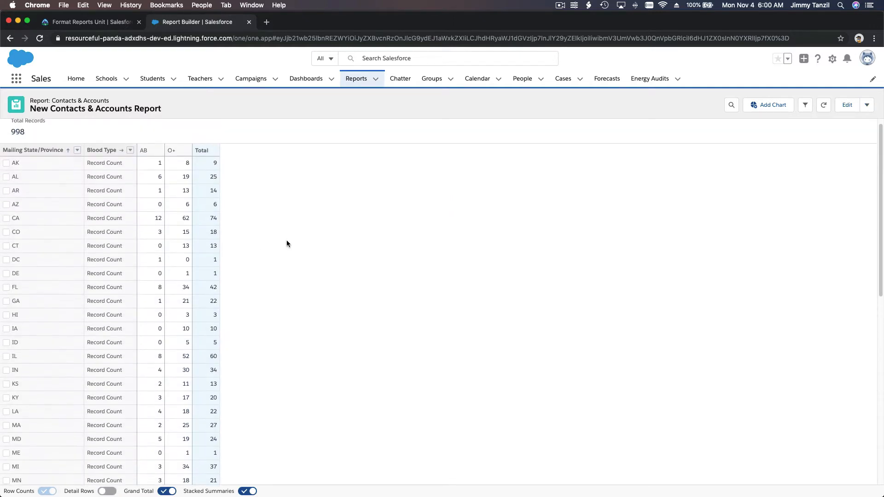
scroll(238, 174, "down", 1)
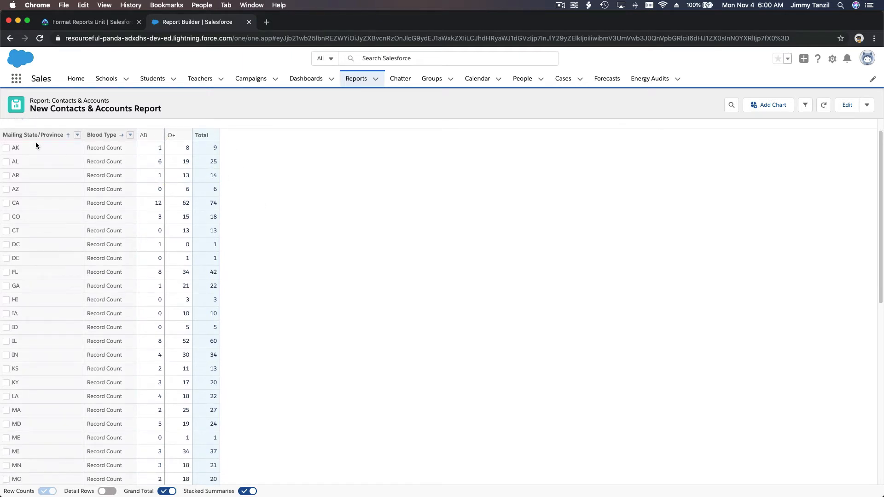
left_click(153, 174)
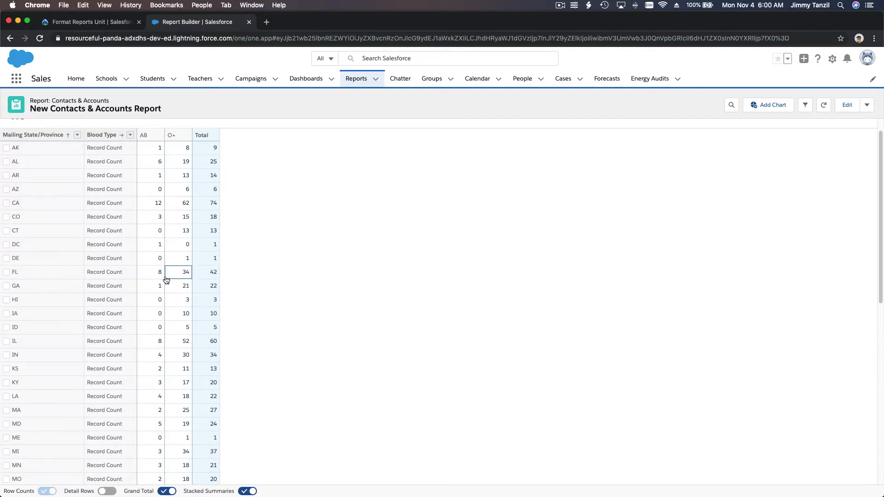
scroll(167, 280, "down", 2)
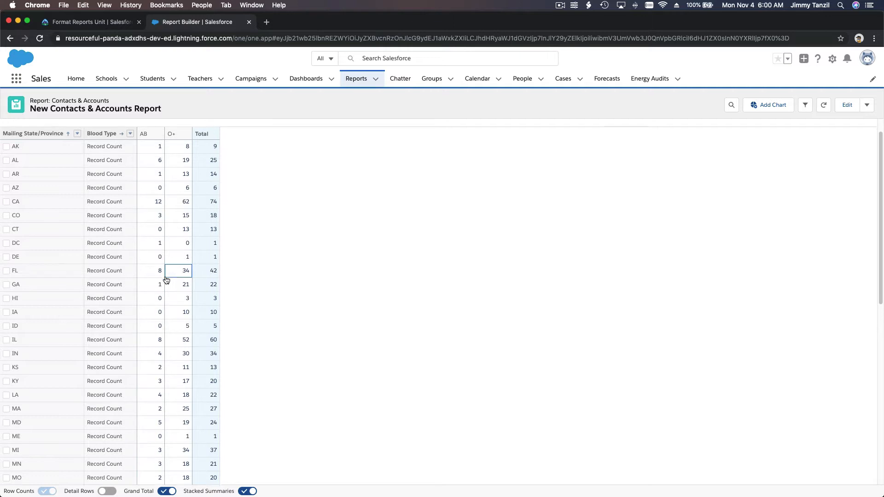
scroll(166, 280, "down", 8)
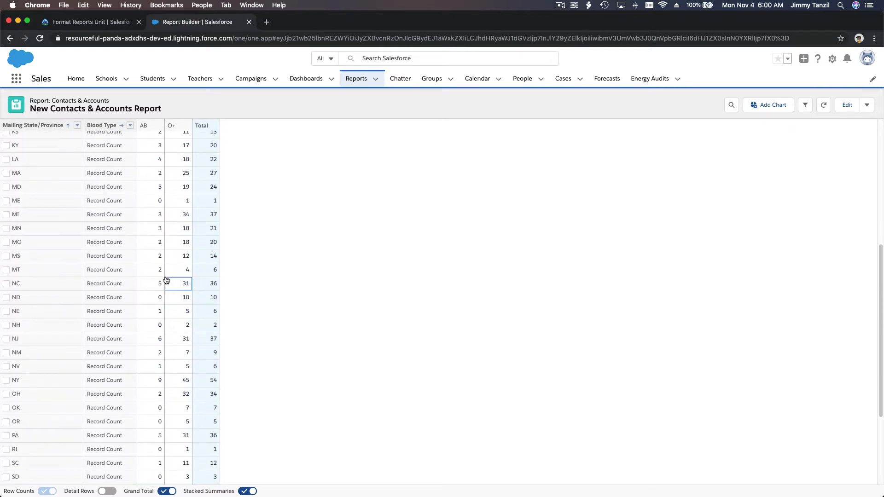
scroll(166, 280, "up", 11)
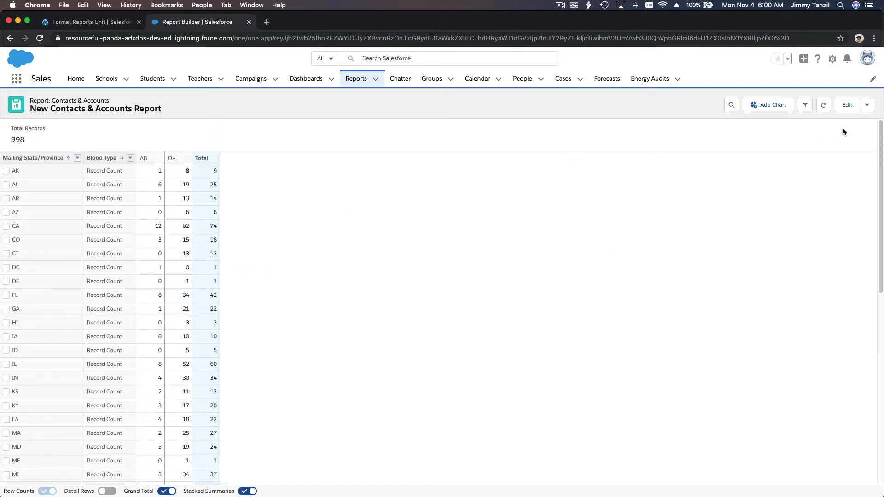
Step: Return to editing the report and turn the detail rows back on
left_click(845, 107)
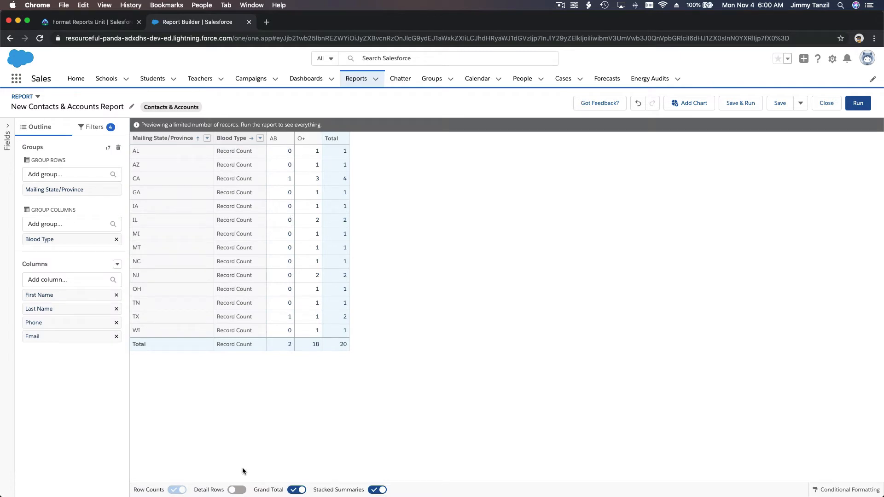
left_click(236, 490)
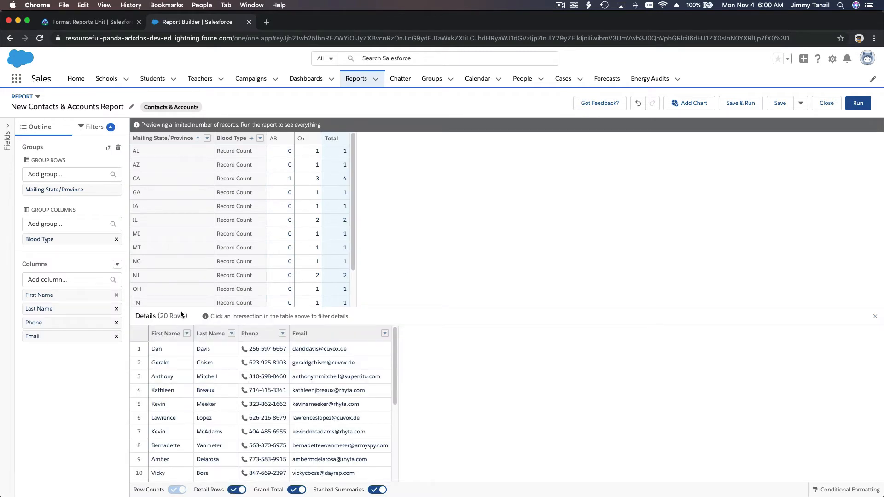
Step: Add a Mailing State/Province filter that equals CA and apply it
left_click(94, 130)
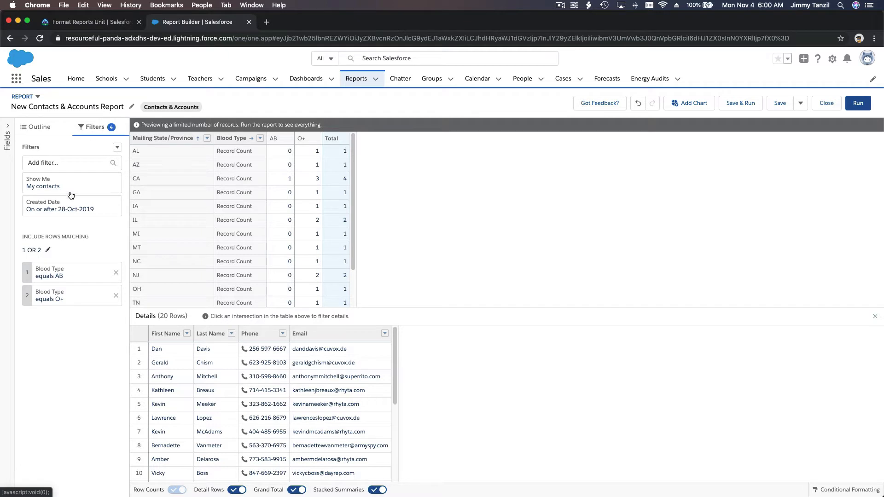
left_click(65, 164)
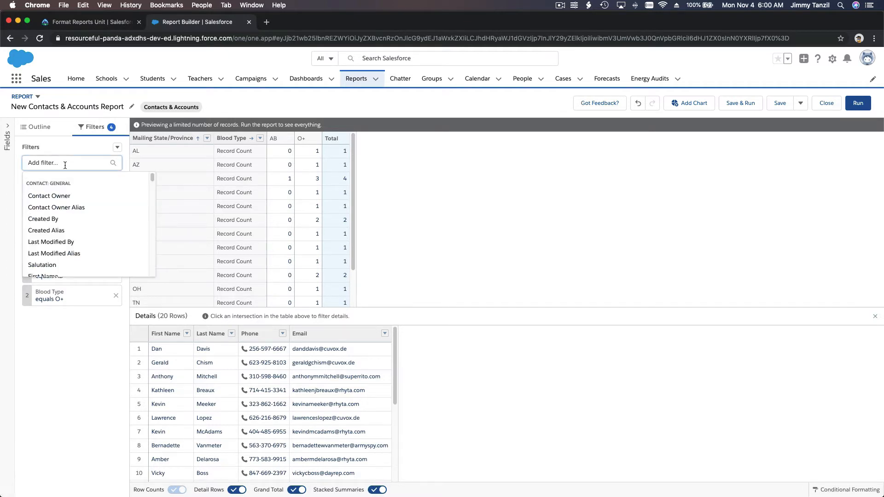
type("State")
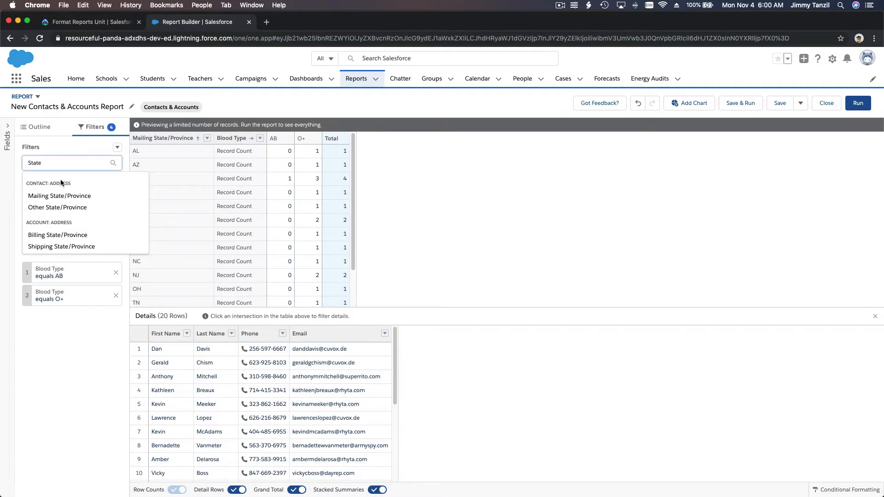
left_click(59, 196)
left_click(192, 332)
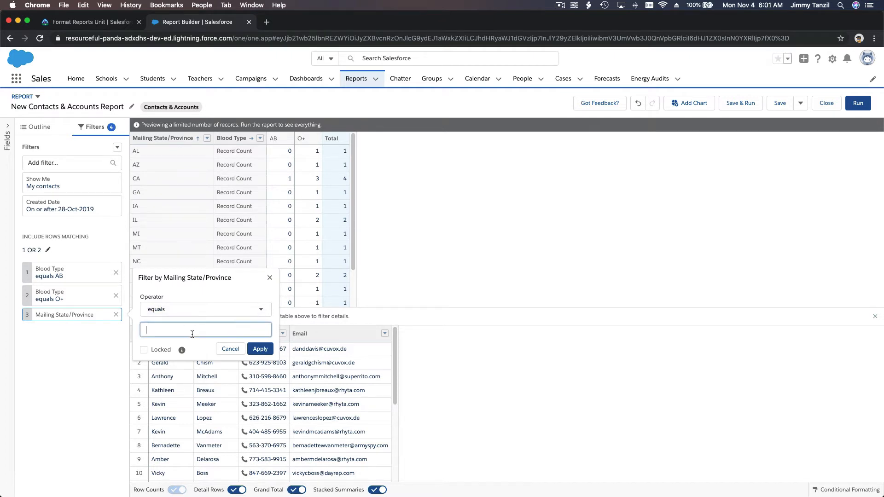
type("CA")
left_click(260, 348)
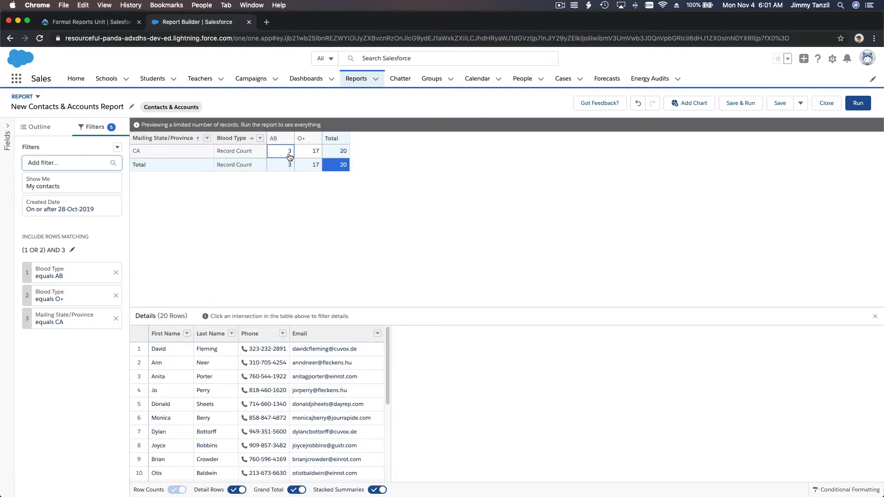
Step: Run the report and look through the detail rows of the matching California contacts
left_click(858, 103)
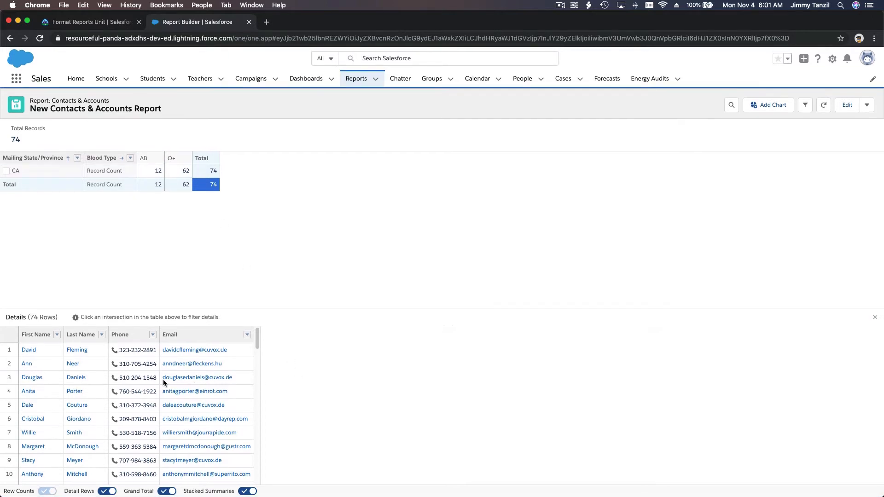
scroll(163, 380, "down", 4)
scroll(164, 382, "down", 15)
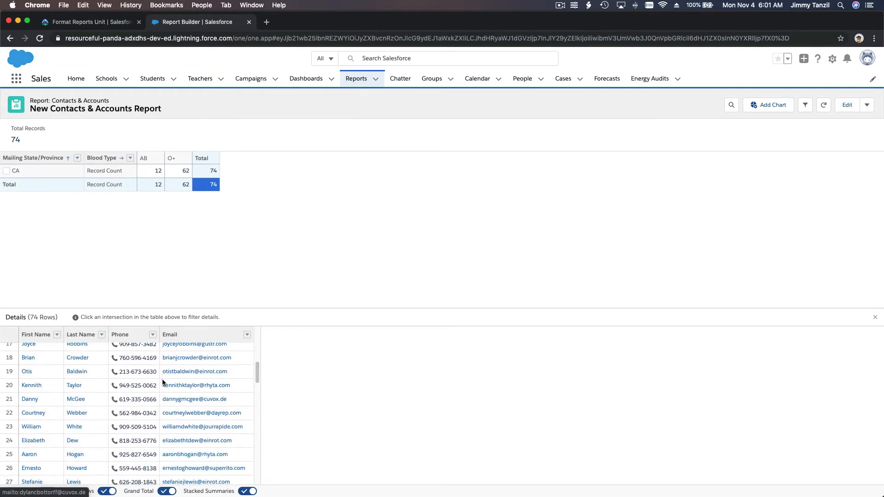
Step: Return to editing the report and add the Mailing City column to the contact details
scroll(163, 383, "down", 18)
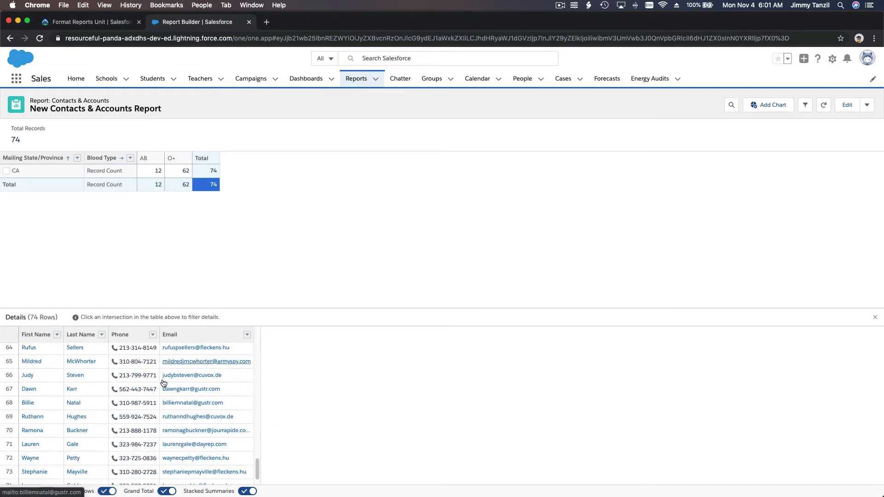
scroll(163, 384, "up", 18)
scroll(163, 383, "up", 18)
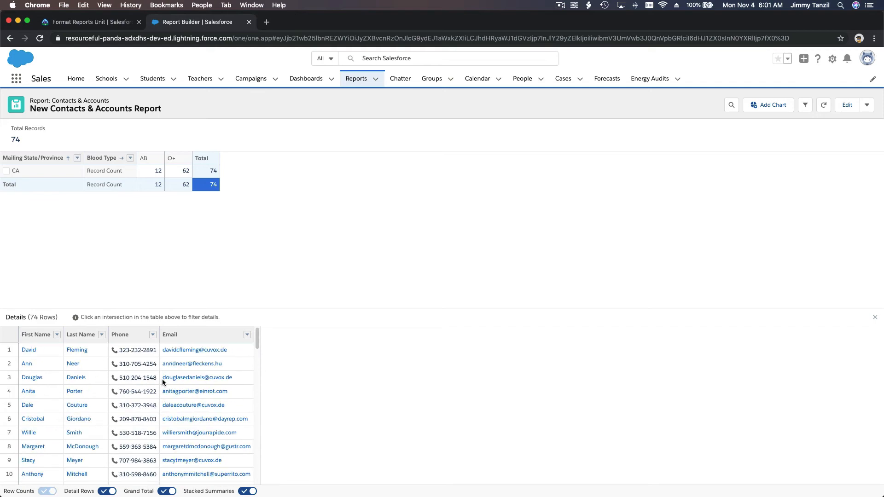
left_click(844, 110)
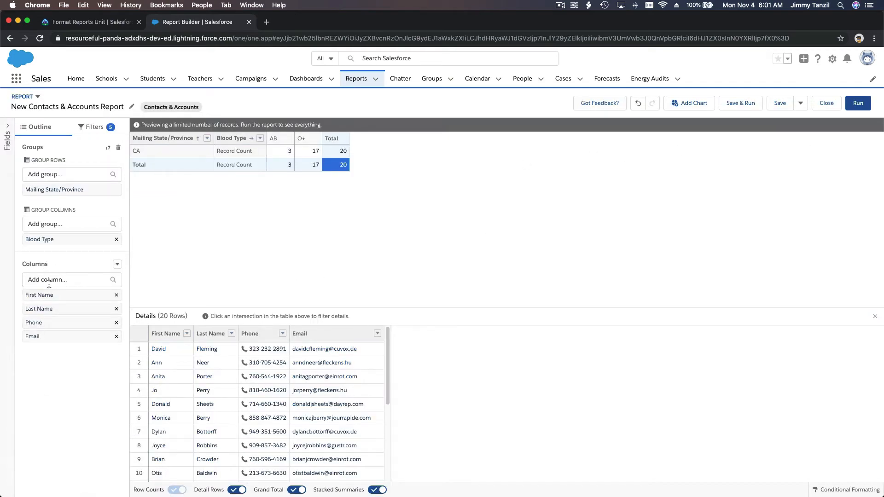
left_click(49, 283)
type("L")
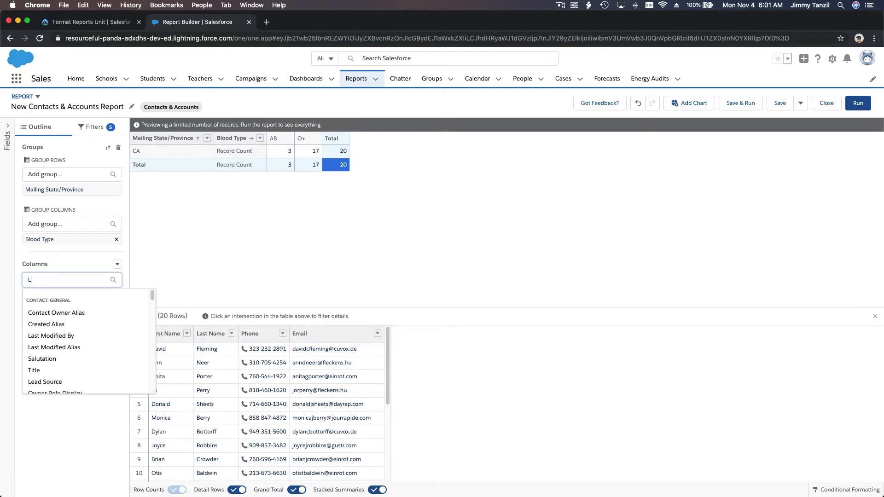
key("BackSpace")
type("City")
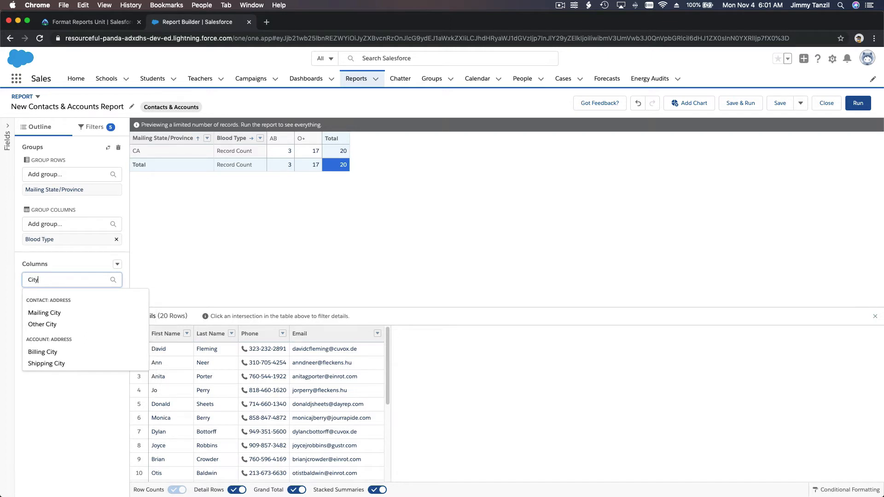
left_click(46, 314)
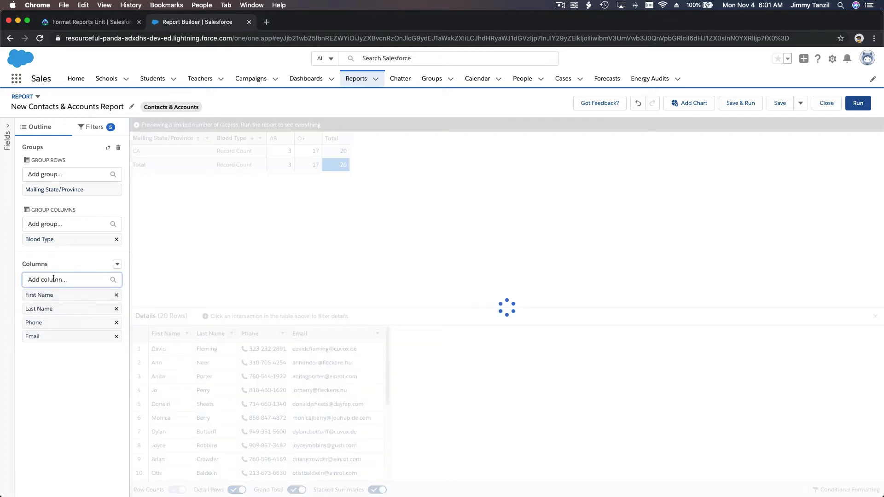
Step: Add the contact's Mailing Street column to the report details
type("Sy")
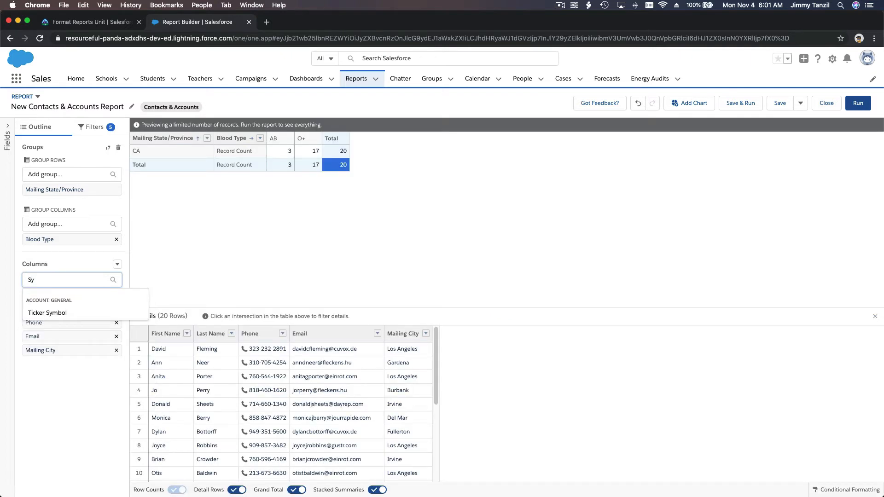
key("BackSpace")
type("r")
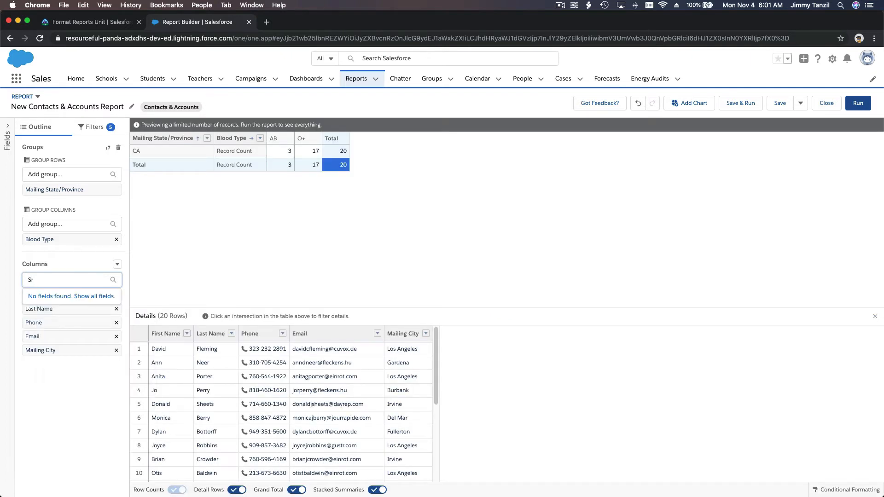
key("BackSpace")
type("tree")
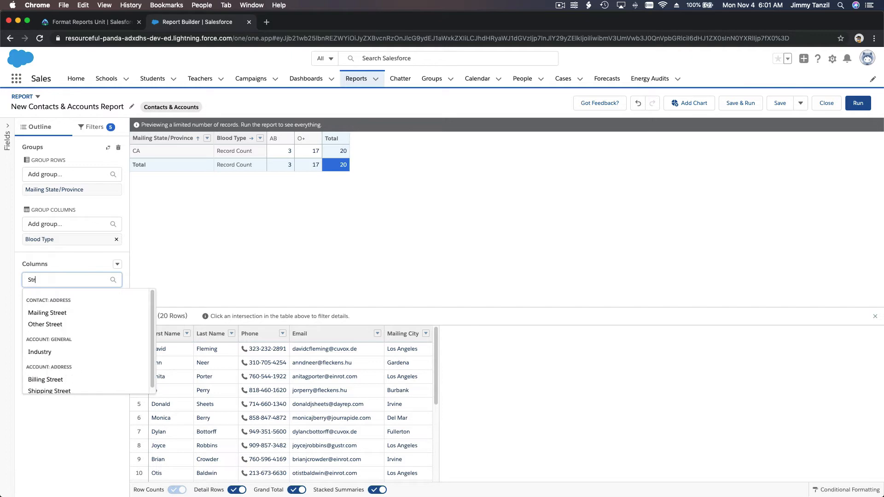
left_click(48, 313)
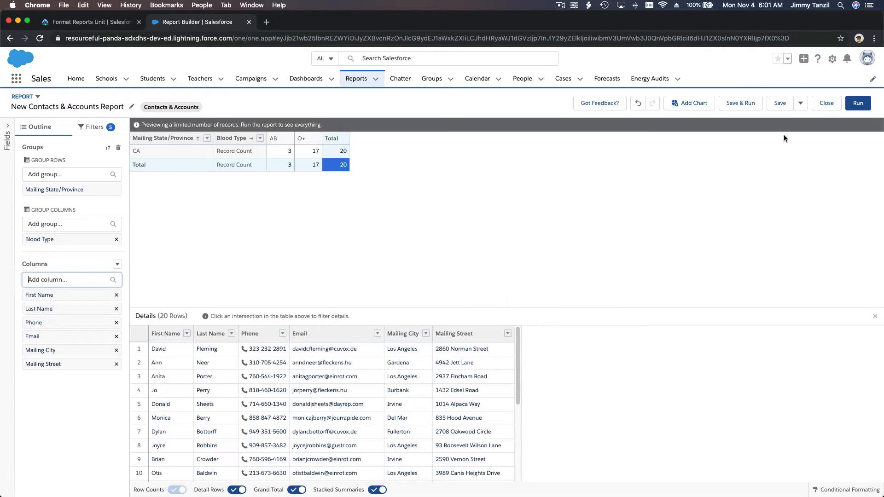
Step: Run the report and look through the mailing cities and streets of the California contacts
left_click(857, 103)
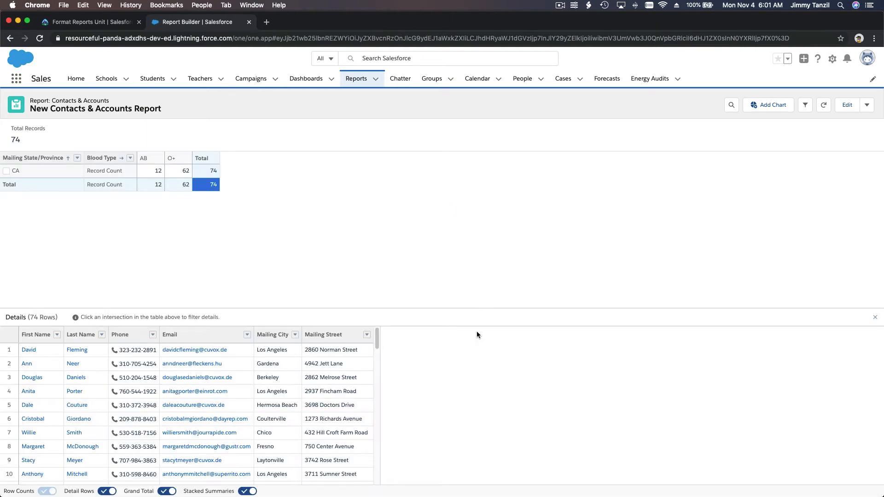
scroll(310, 363, "down", 3)
scroll(310, 364, "up", 3)
scroll(300, 361, "down", 3)
scroll(300, 361, "up", 2)
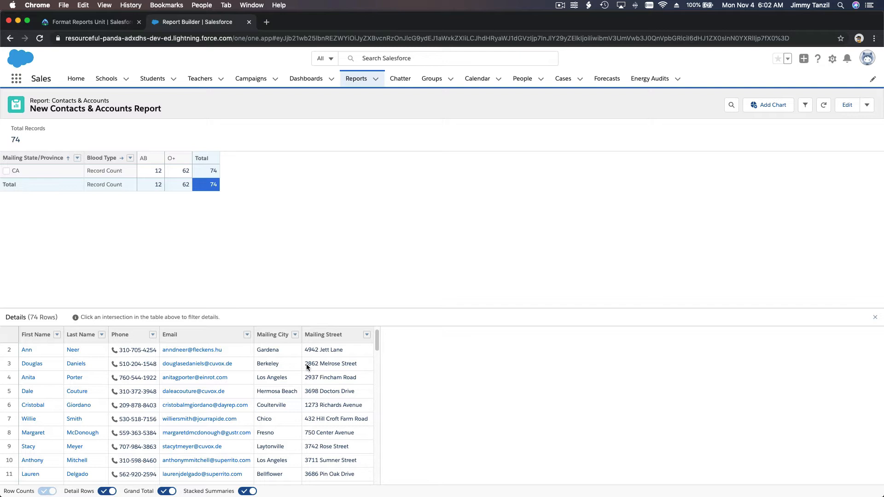
scroll(307, 366, "down", 1)
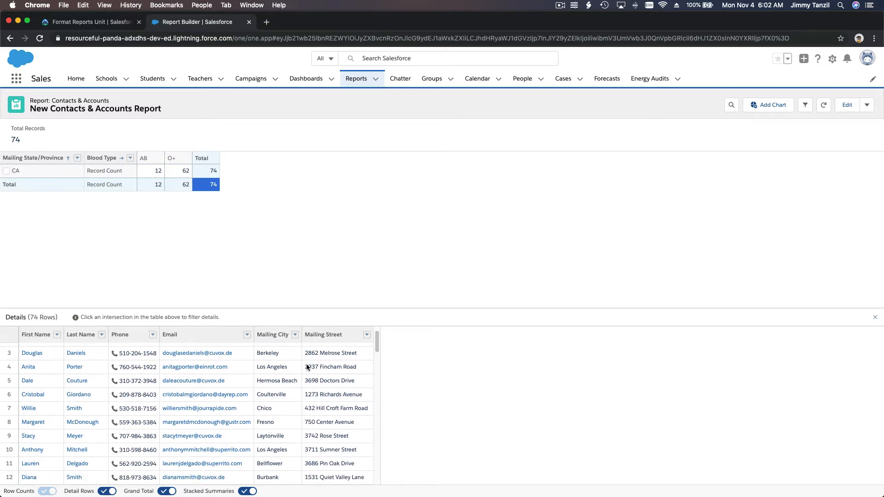
scroll(306, 366, "up", 2)
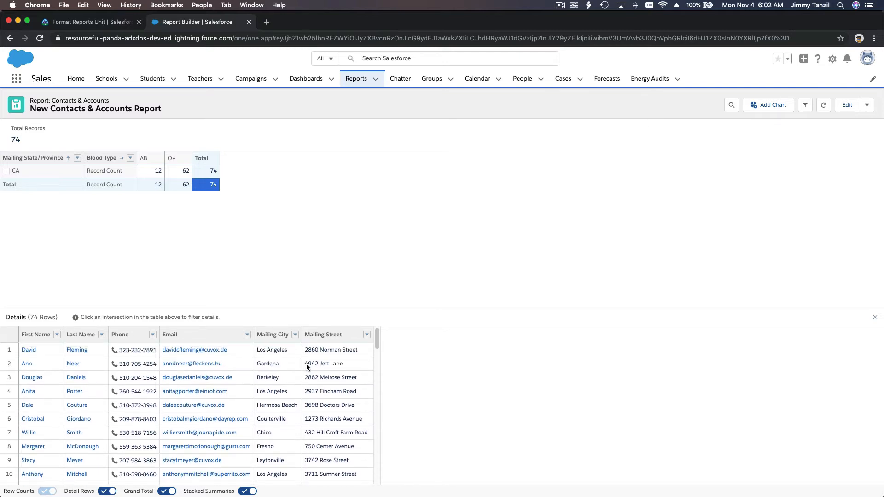
scroll(306, 366, "down", 5)
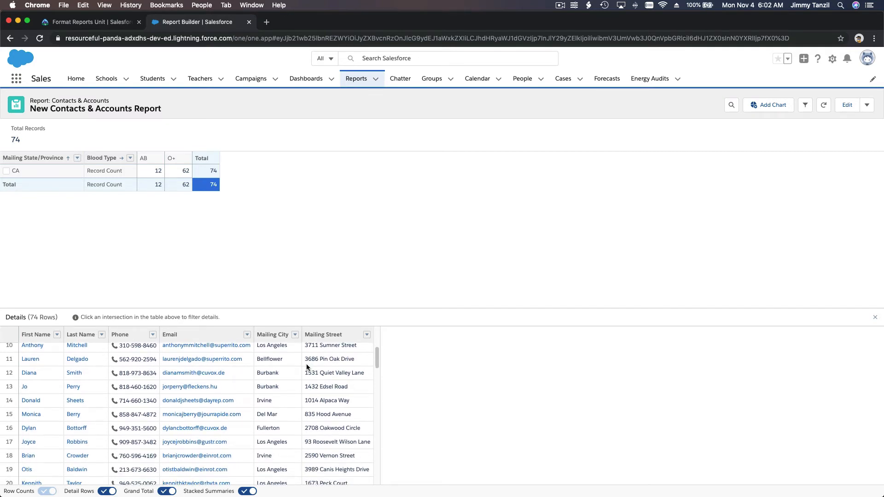
scroll(306, 366, "down", 10)
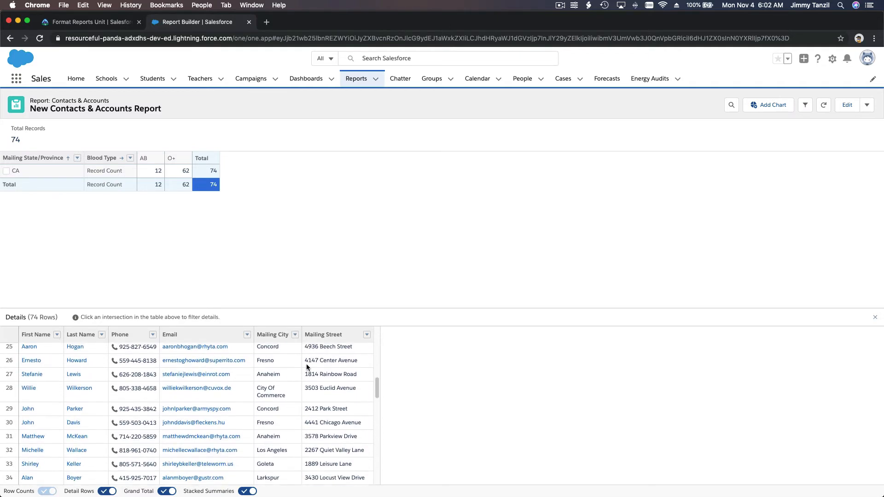
scroll(307, 366, "down", 7)
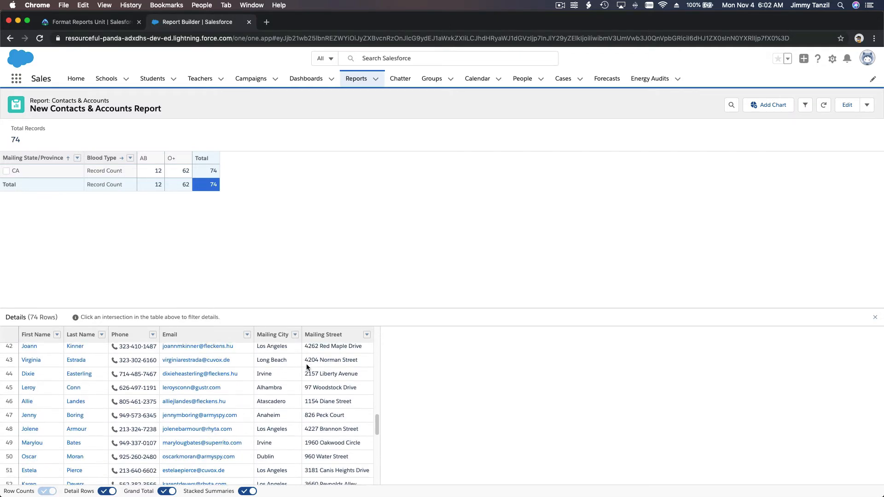
scroll(307, 366, "up", 1)
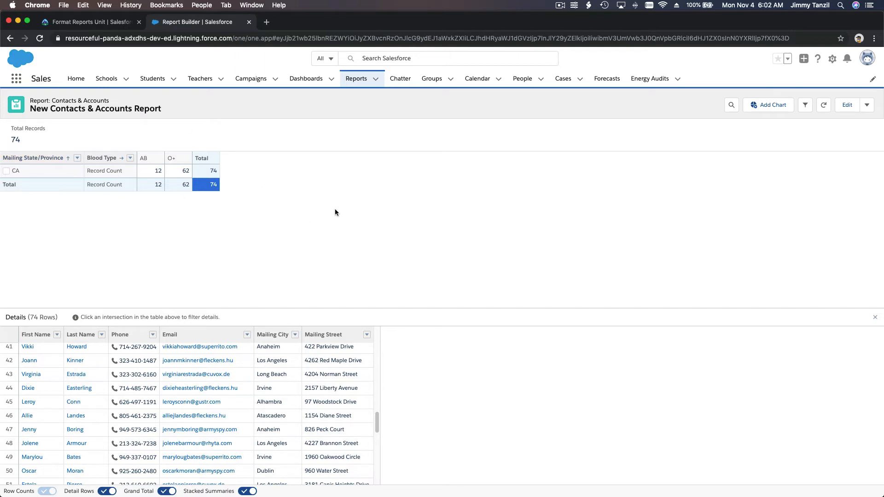
Step: Switch to the Trailhead Format Reports unit and find its hands-on challenge
left_click(85, 24)
scroll(385, 139, "down", 10)
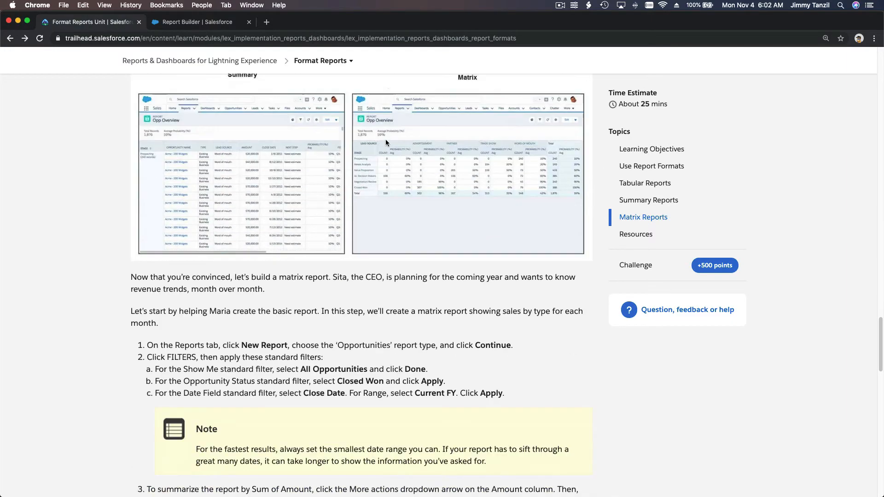
scroll(385, 140, "down", 15)
scroll(385, 140, "up", 6)
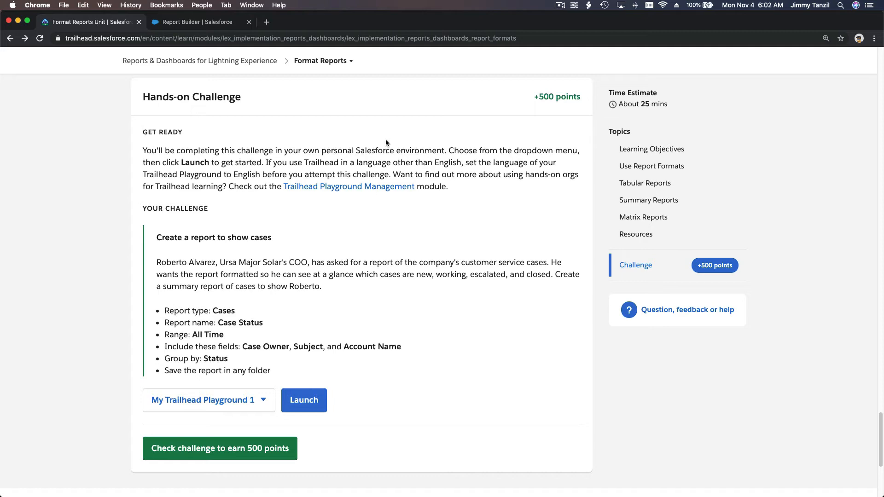
Step: Go back to the Reports home page in Salesforce, and read the case report requirements in the Trailhead challenge
left_click(220, 24)
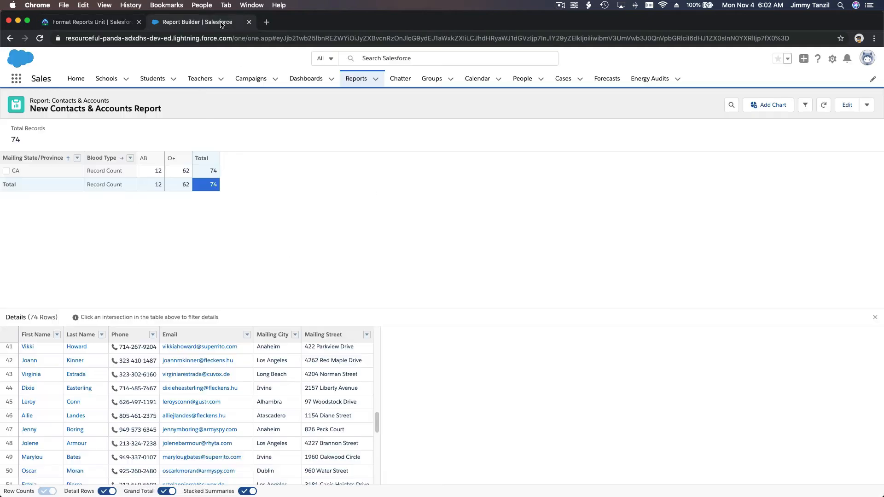
left_click(356, 79)
left_click(109, 22)
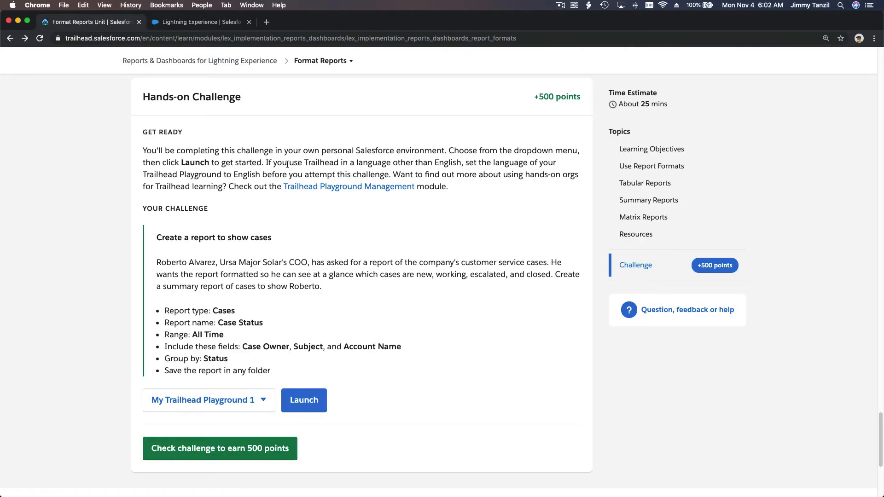
scroll(408, 246, "down", 3)
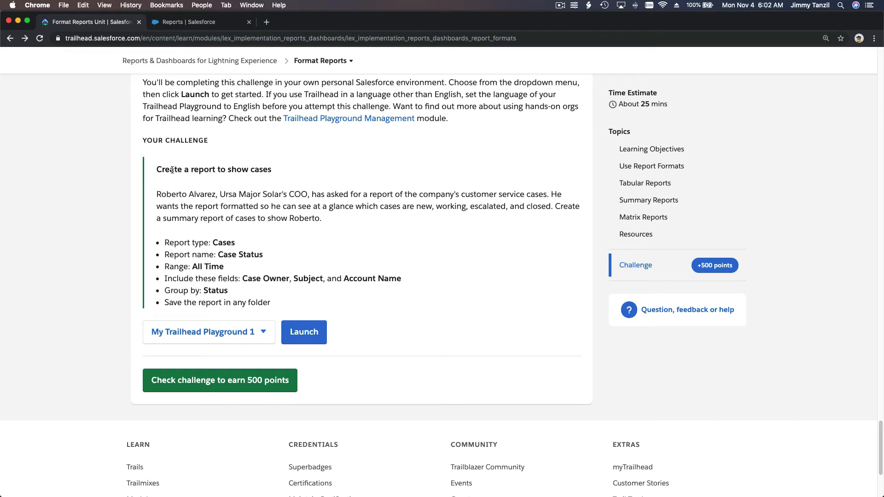
scroll(248, 179, "down", 1)
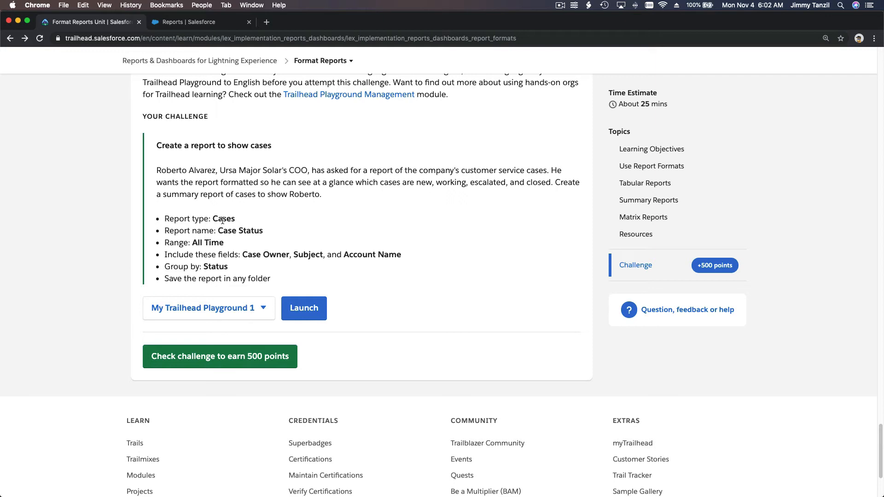
Step: Create a new report in Salesforce using the Cases report type, reloading the blank report builder page
left_click(196, 23)
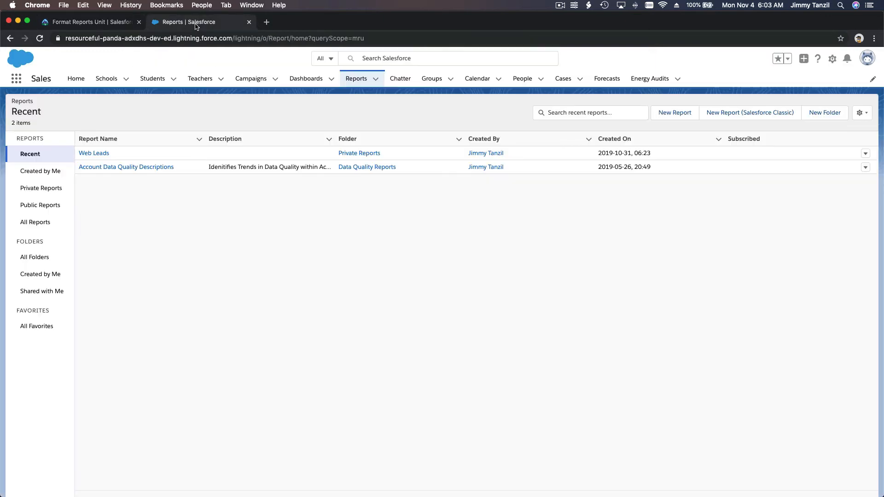
left_click(674, 114)
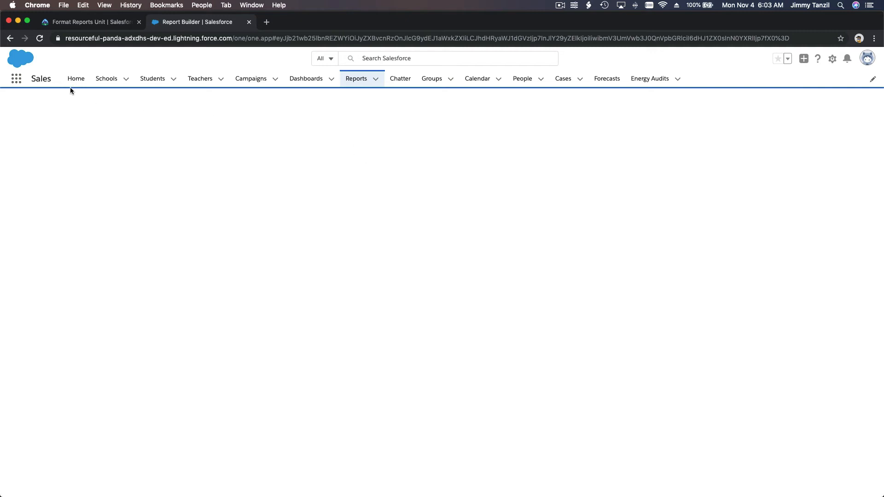
left_click(40, 39)
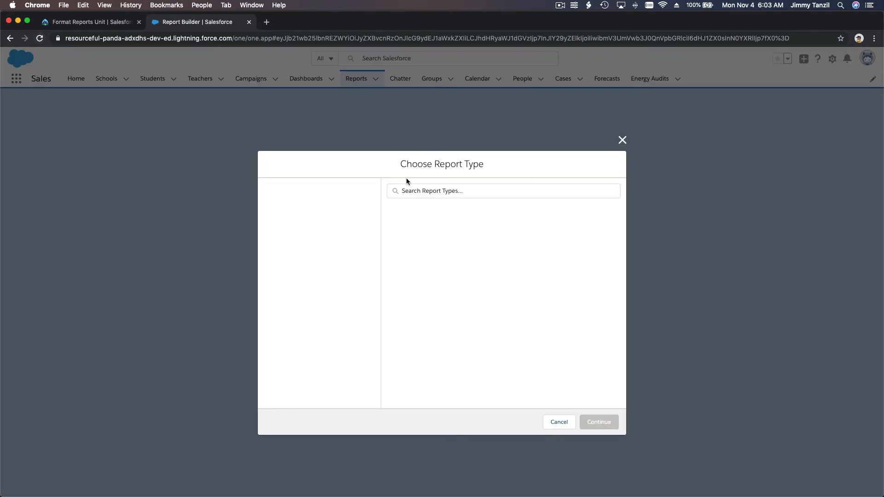
left_click(429, 193)
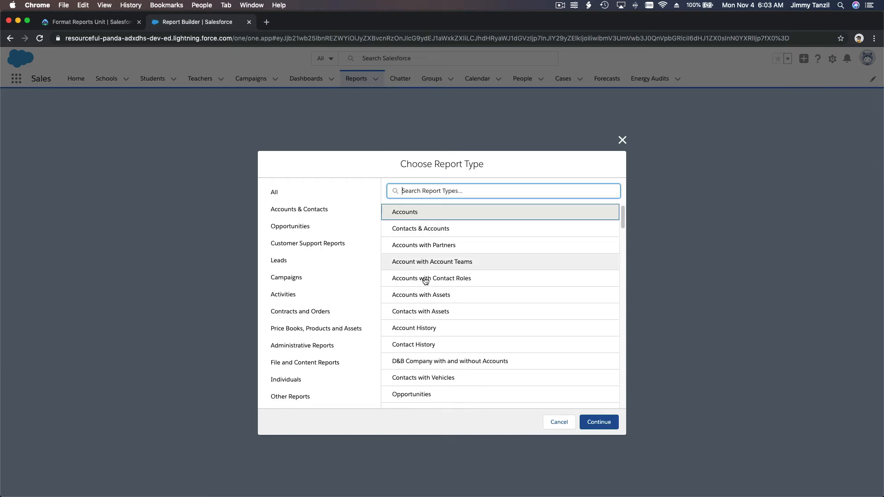
type("Case")
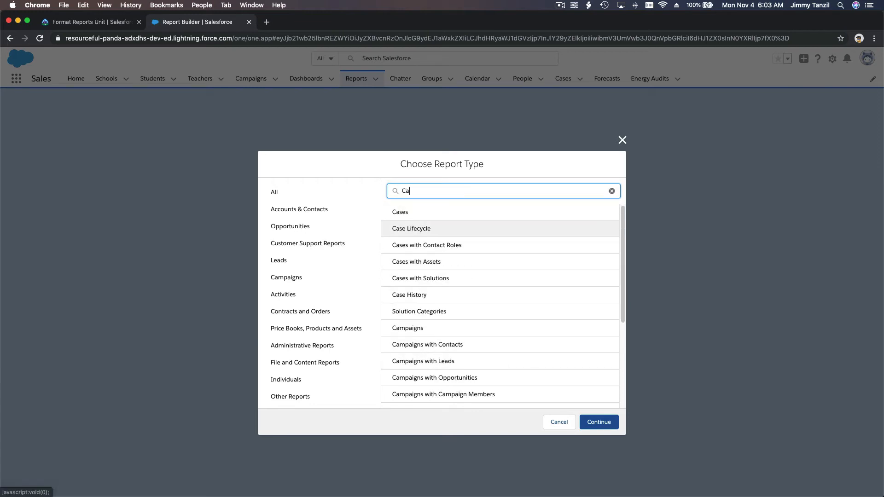
left_click(414, 217)
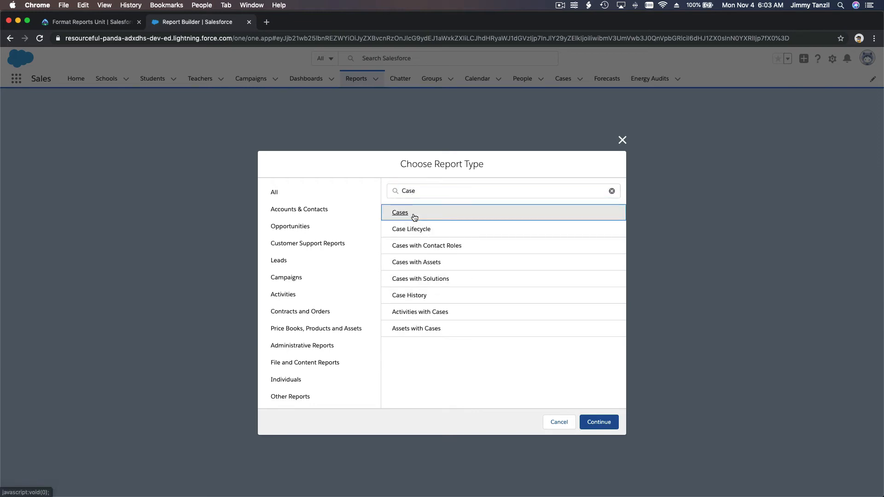
left_click(592, 423)
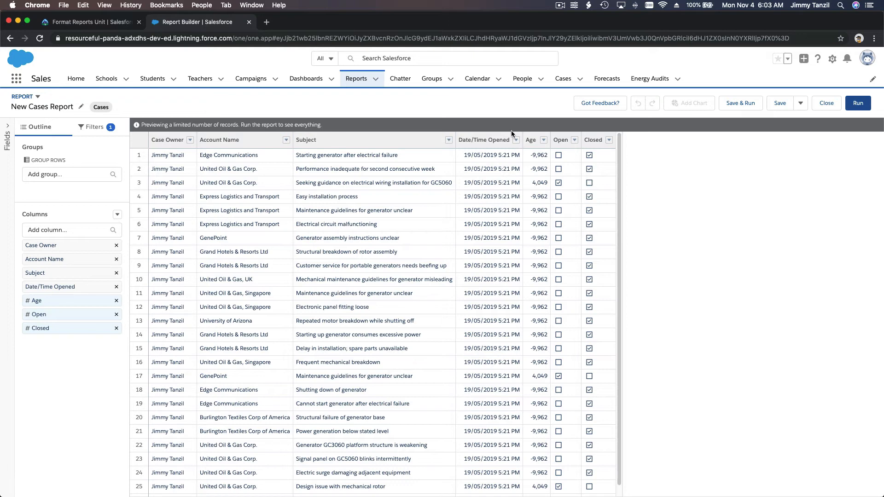
Step: Save the new cases report as Case Status in the Private Reports folder, checking the required name in the Trailhead challenge
left_click(779, 105)
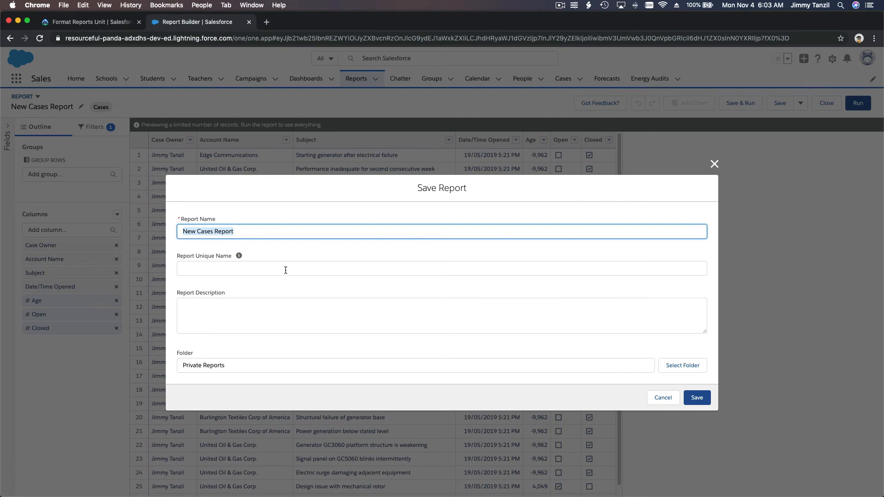
type("Case Status")
left_click(112, 21)
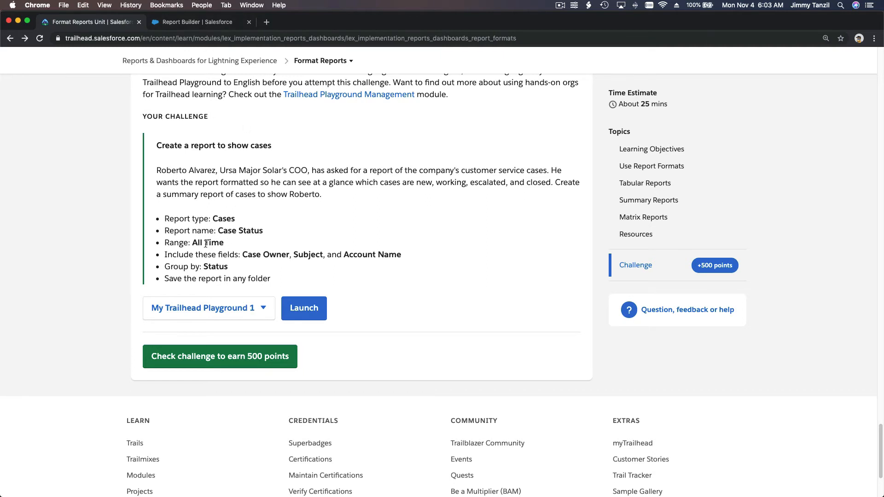
left_click(197, 23)
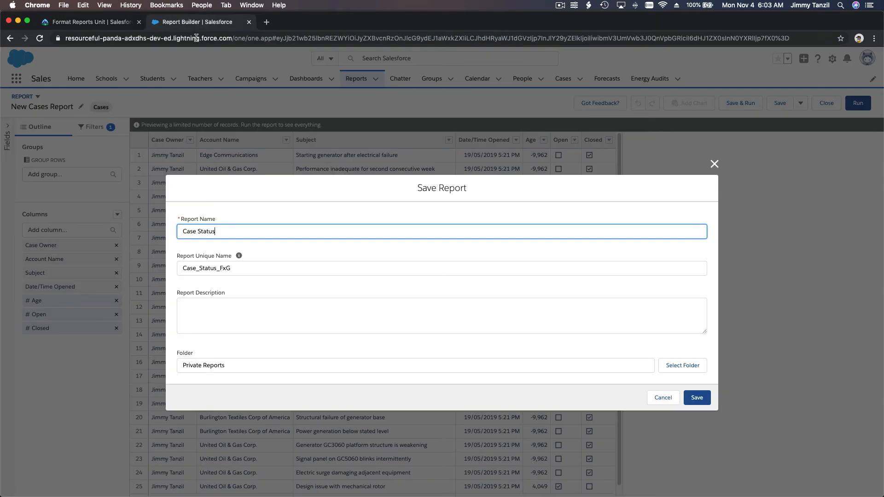
left_click(253, 311)
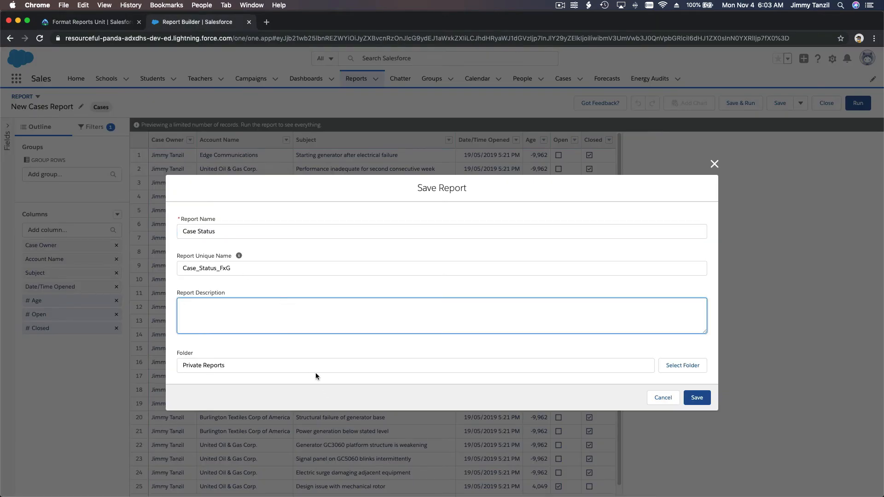
left_click(706, 400)
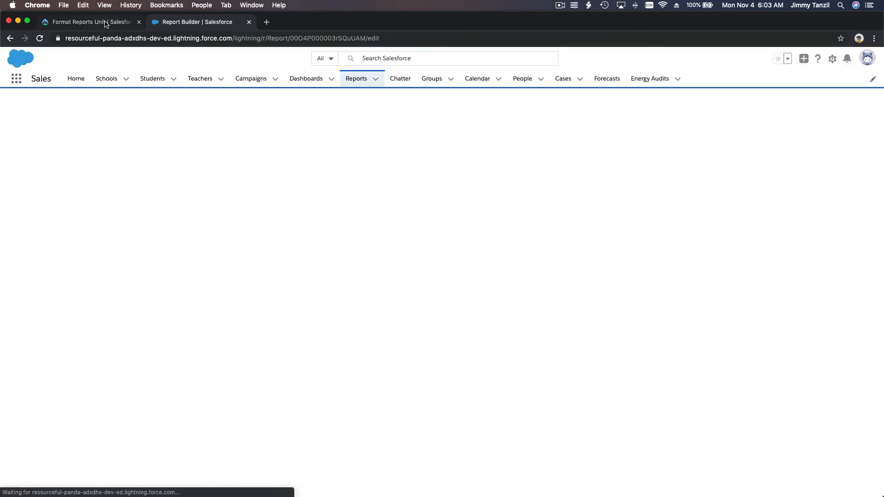
Step: Compare the report's columns with the fields required by the Trailhead challenge, searching the available columns for Owner
left_click(105, 23)
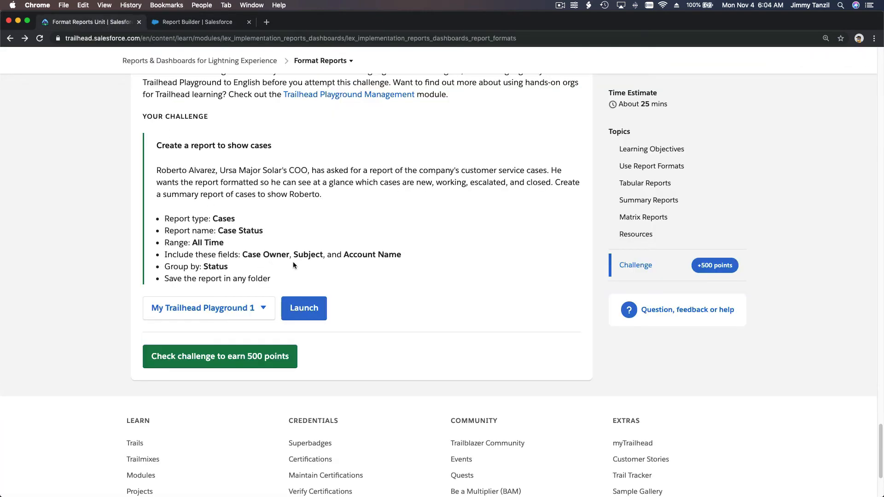
left_click(181, 25)
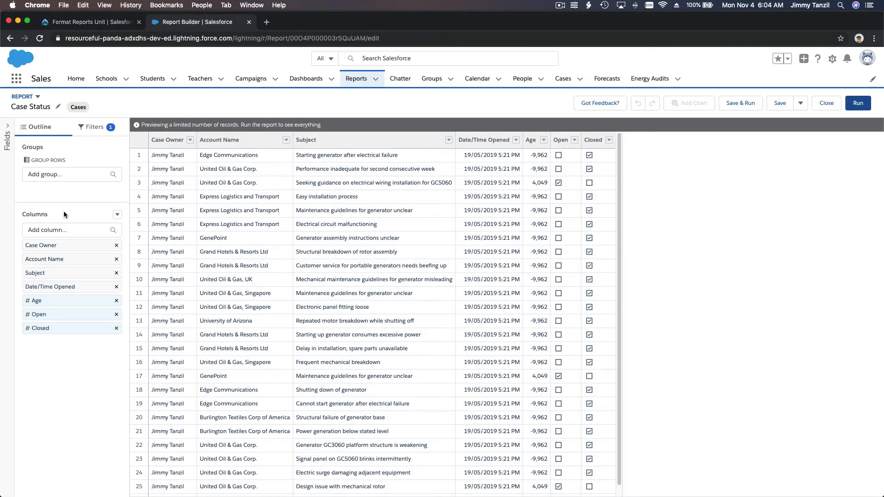
left_click(57, 230)
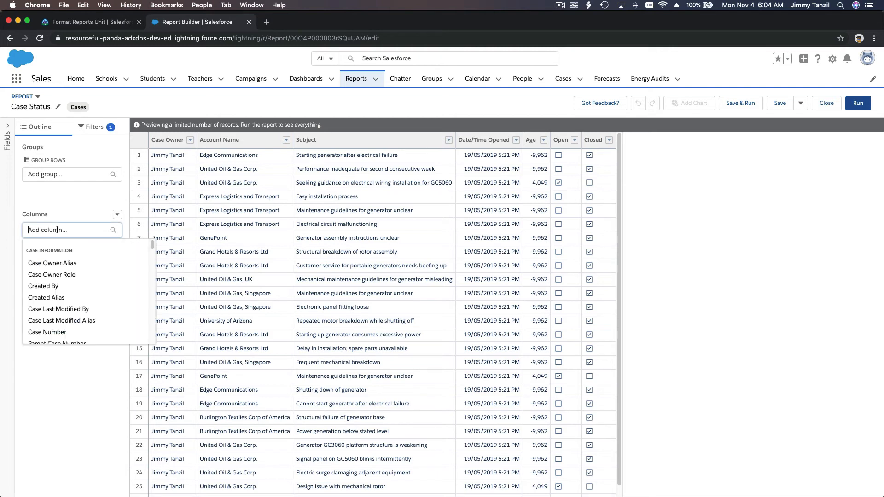
type("Owner")
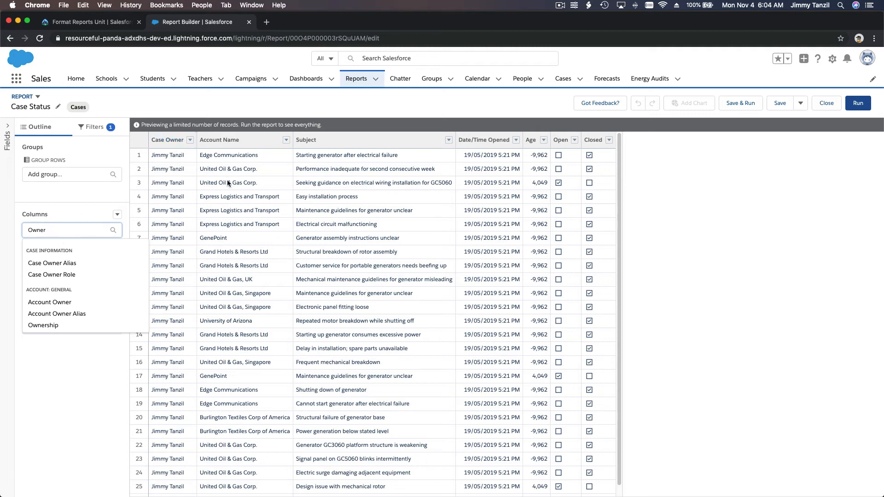
left_click(99, 25)
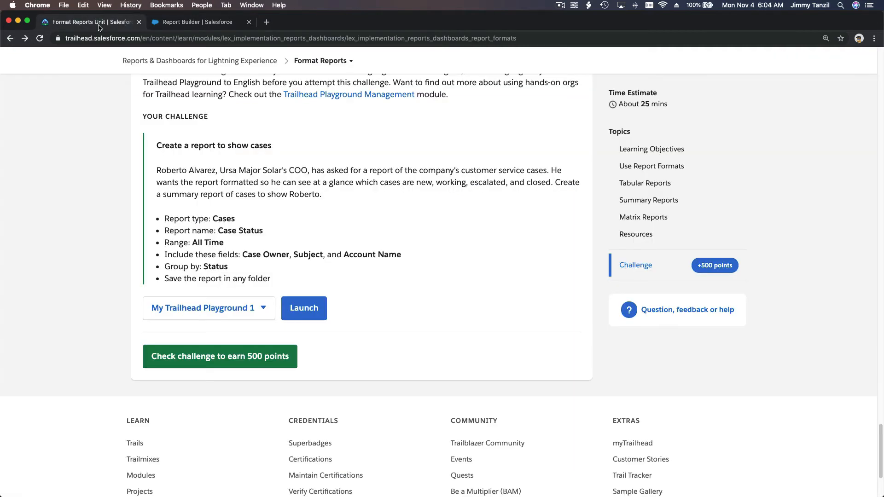
left_click(191, 23)
left_click(718, 228)
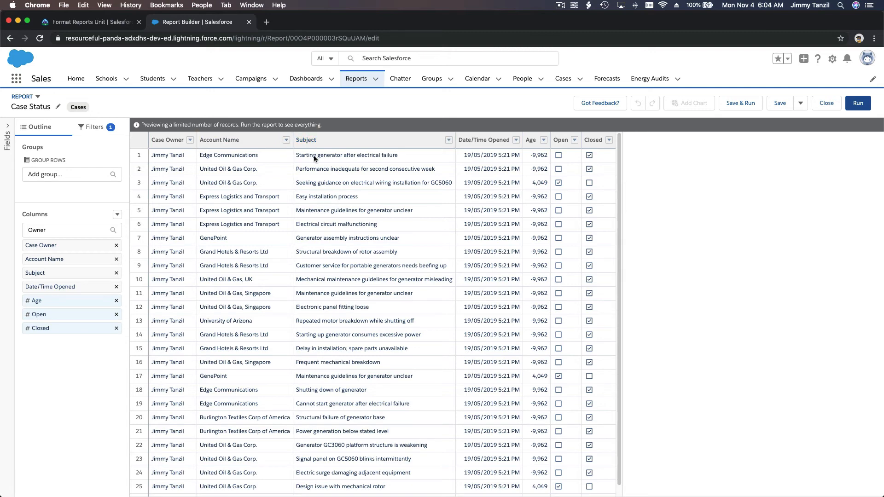
Step: Check the grouping requirement in the Trailhead challenge and group the Case Status report's rows by Status
left_click(113, 23)
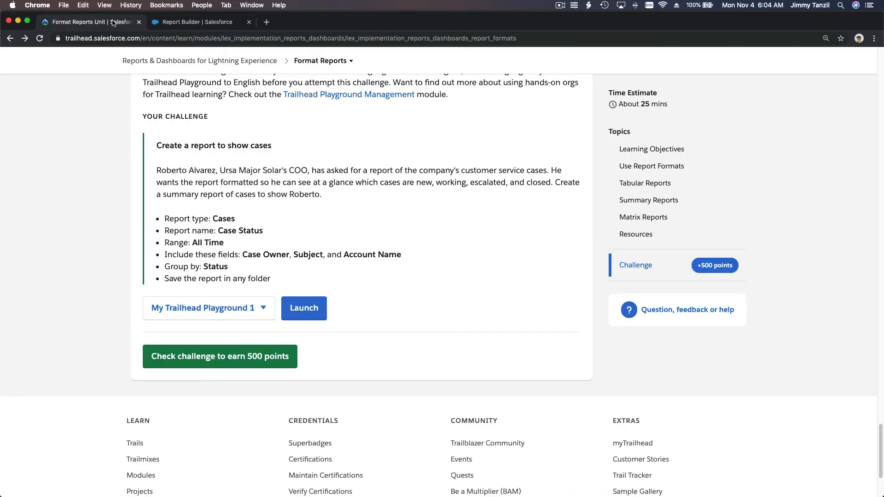
left_click(199, 23)
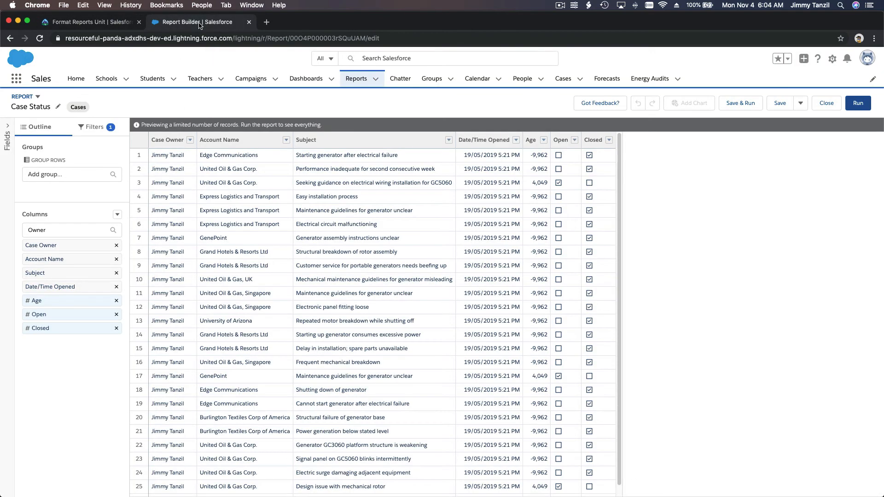
left_click(67, 171)
type("Status")
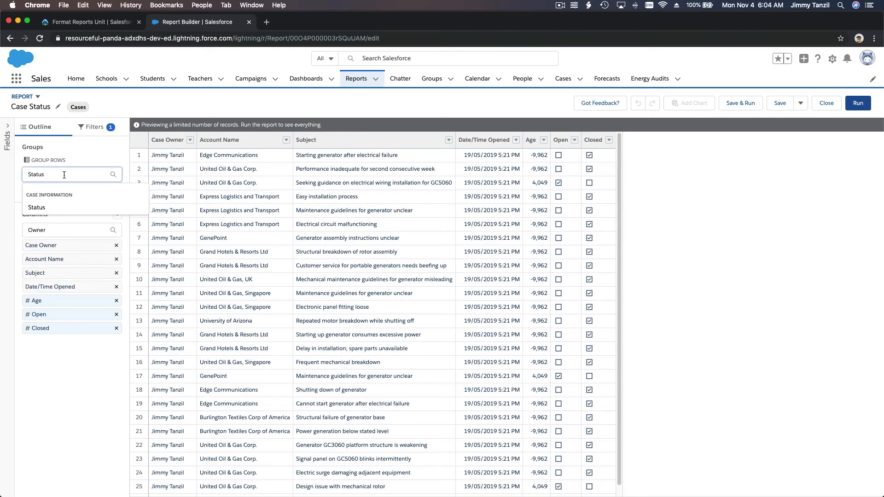
left_click(52, 206)
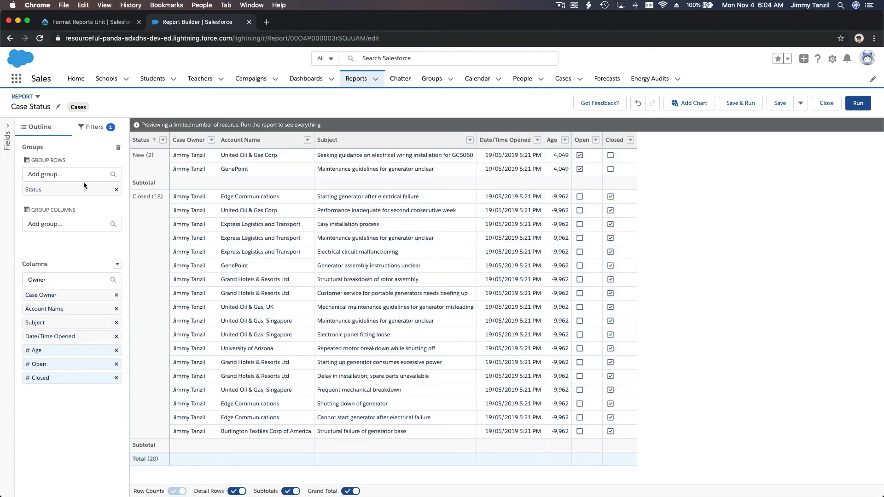
Step: Run the Case Status report, hide its detail rows, and save it from the report builder
left_click(857, 103)
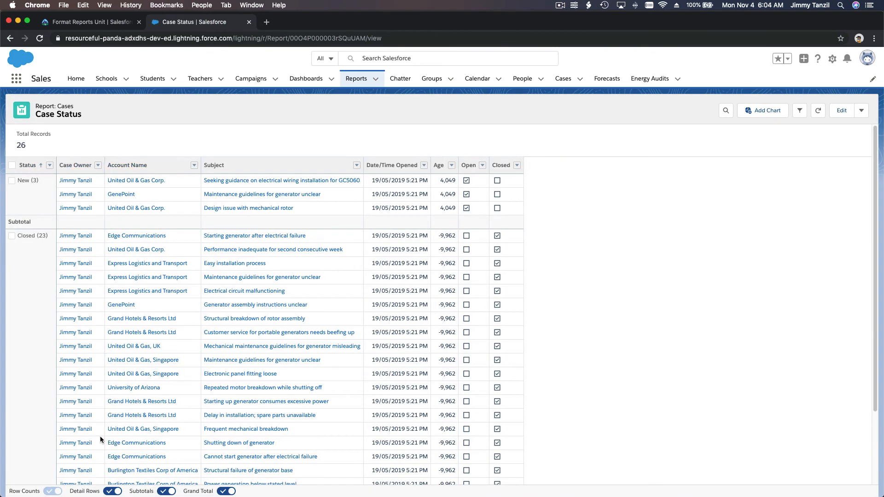
left_click(113, 492)
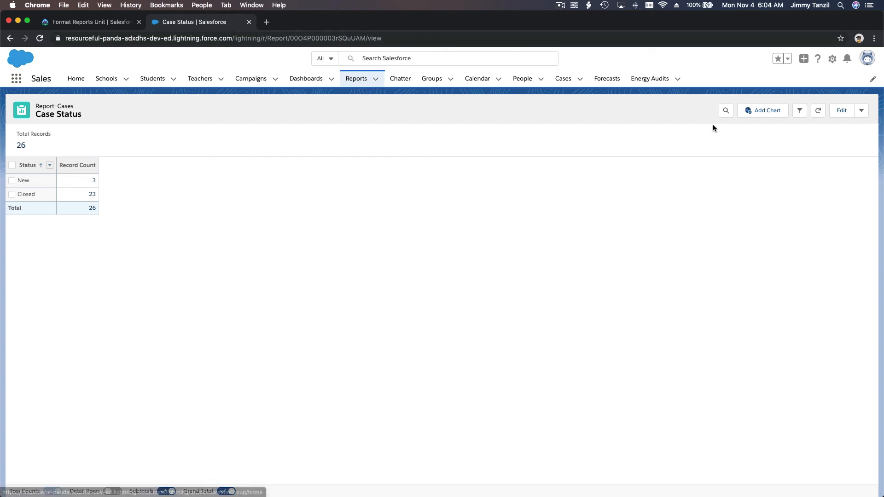
left_click(841, 115)
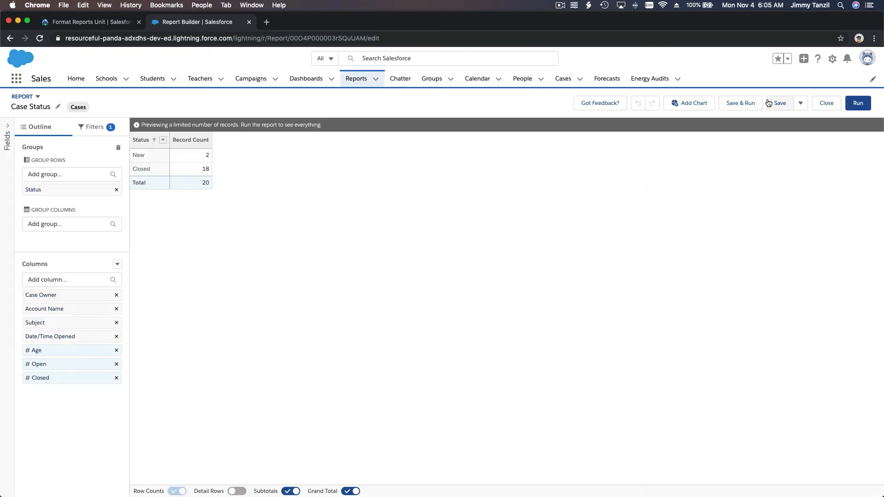
left_click(768, 102)
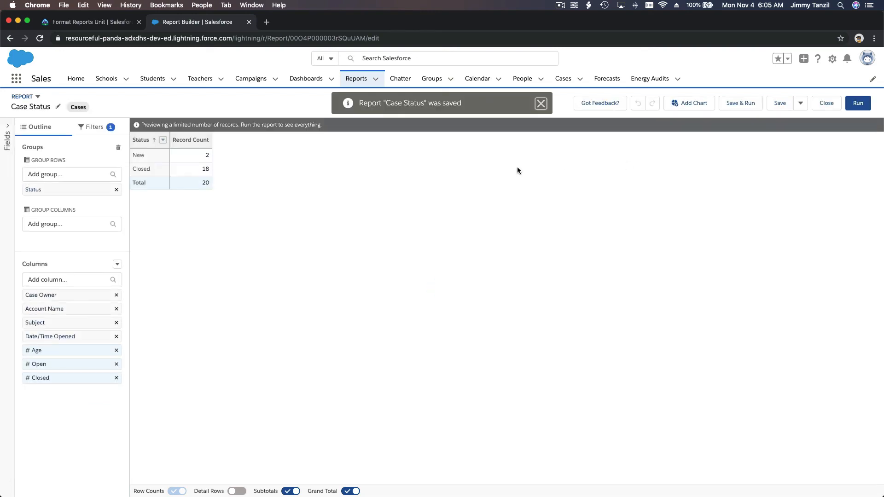
Step: Submit the Format Reports challenge for checking in Trailhead and open the module's list of units
left_click(99, 22)
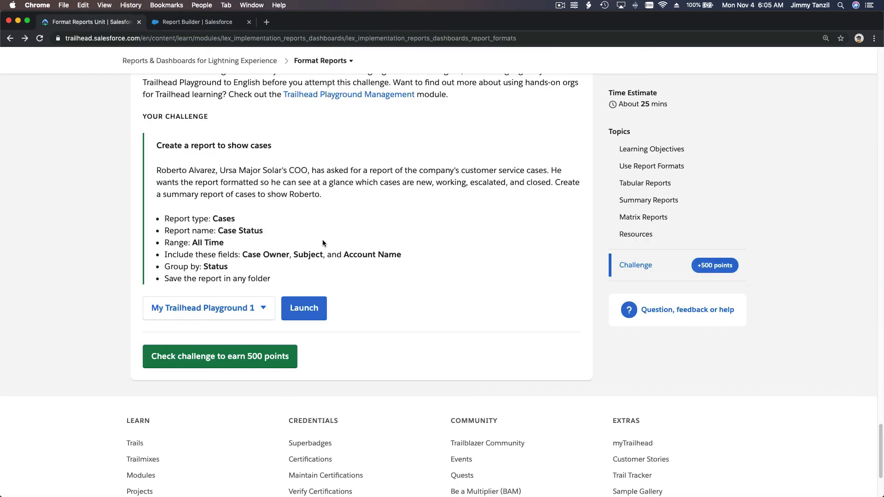
left_click(235, 366)
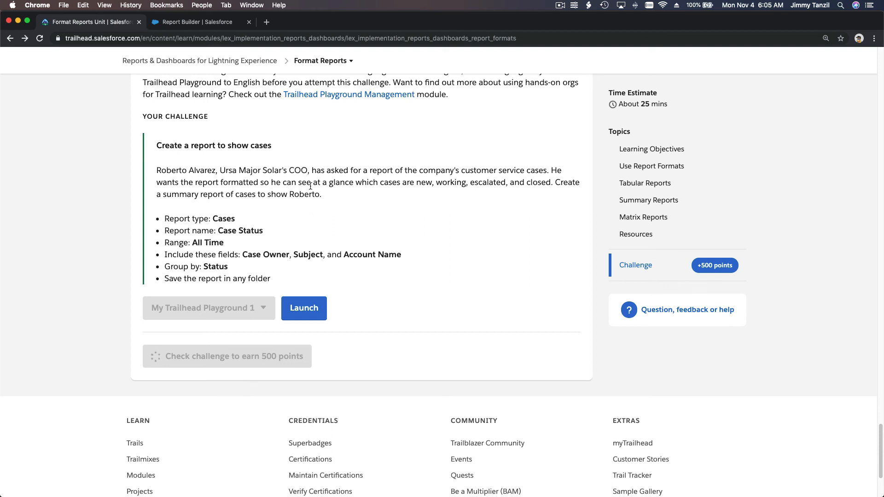
left_click(325, 61)
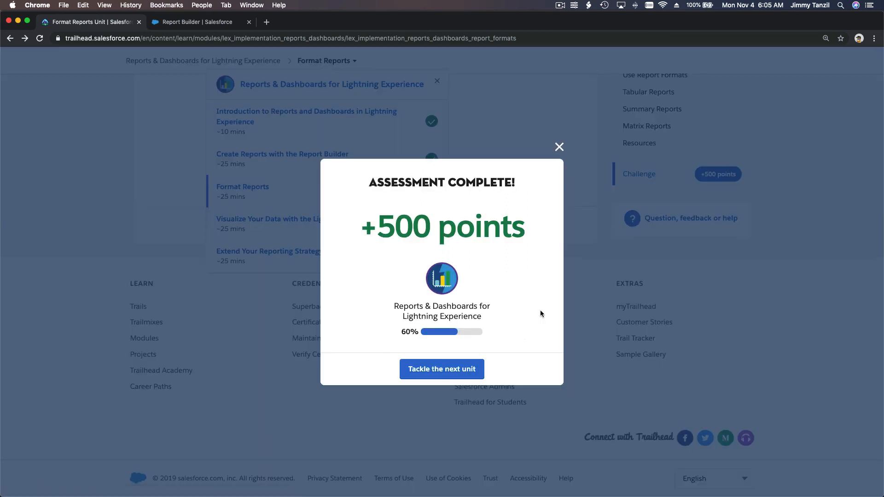
left_click(559, 5)
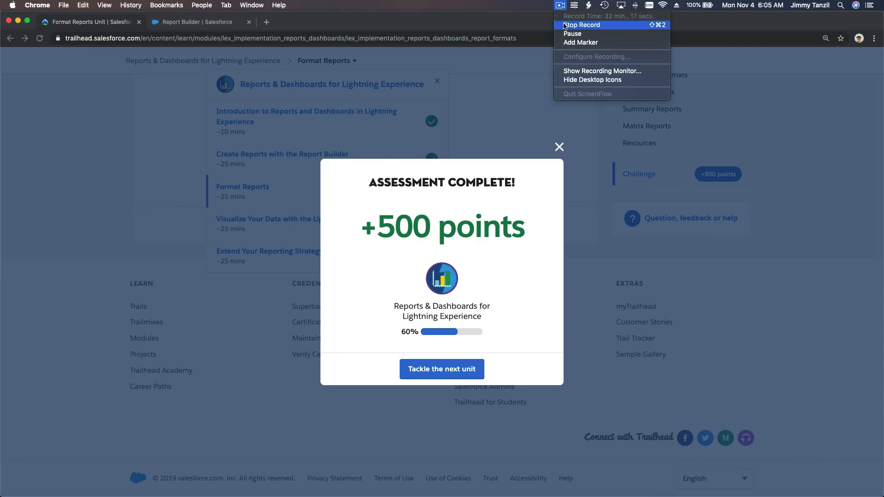
left_click(565, 26)
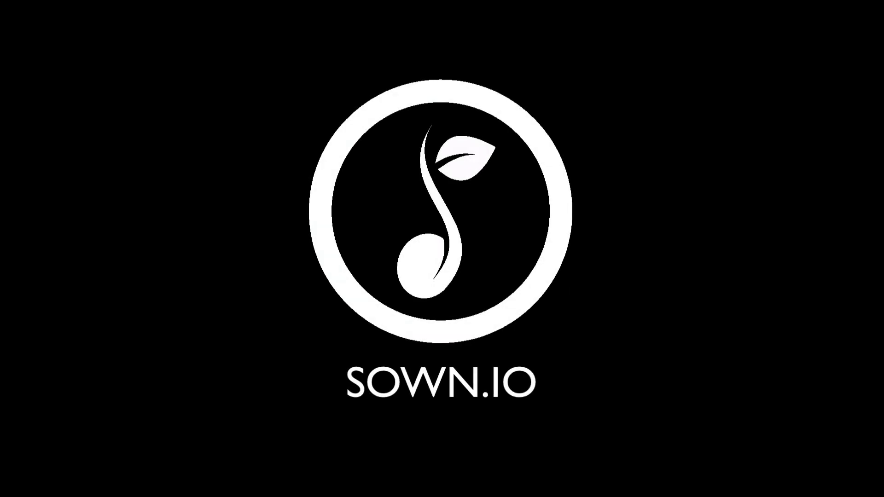